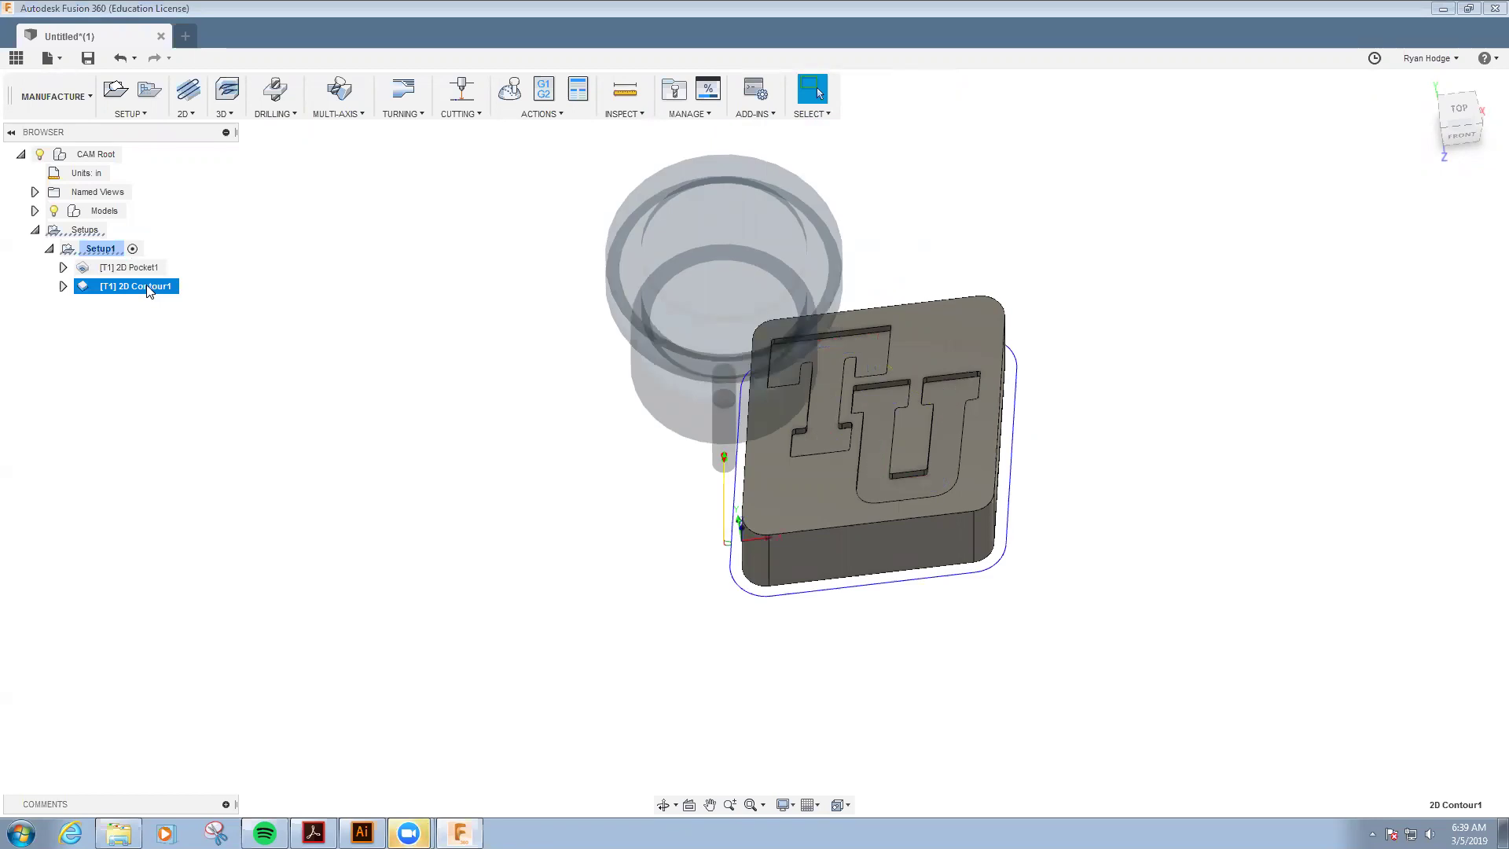
- Deselect the 2D Contour1 toolpath in Fusion 360 and switch to Raster Master.ai in Illustrator
{"action": "left_click", "coordinate": [477, 296]}
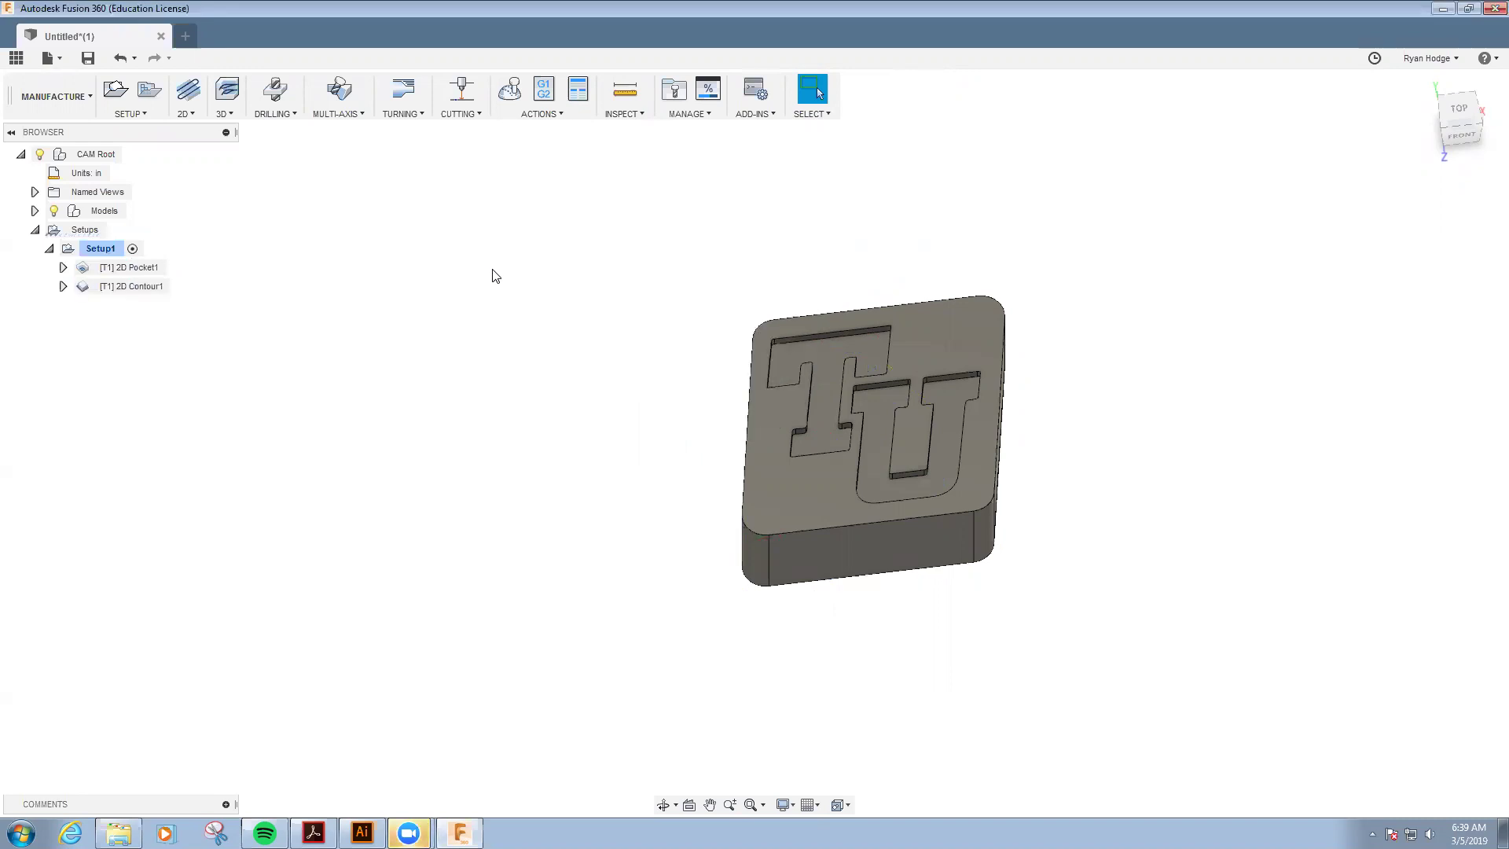
{"action": "left_click", "coordinate": [362, 833]}
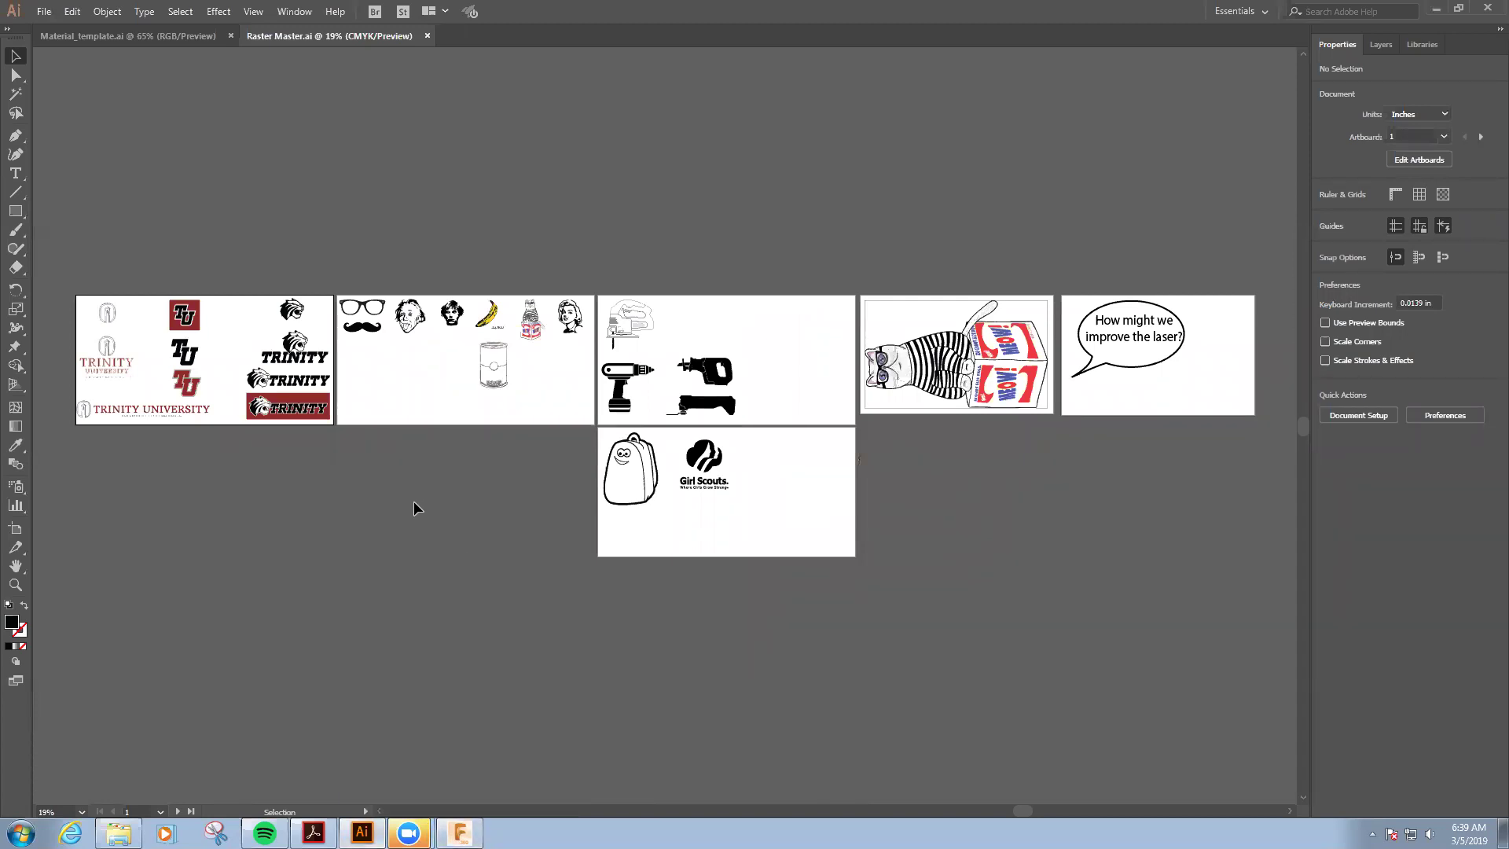
- Zoom in on the small black TU logo and marquee-select its whole group
{"action": "key", "text": "z"}
{"action": "left_click_drag", "start_coordinate": [161, 331], "coordinate": [224, 386]}
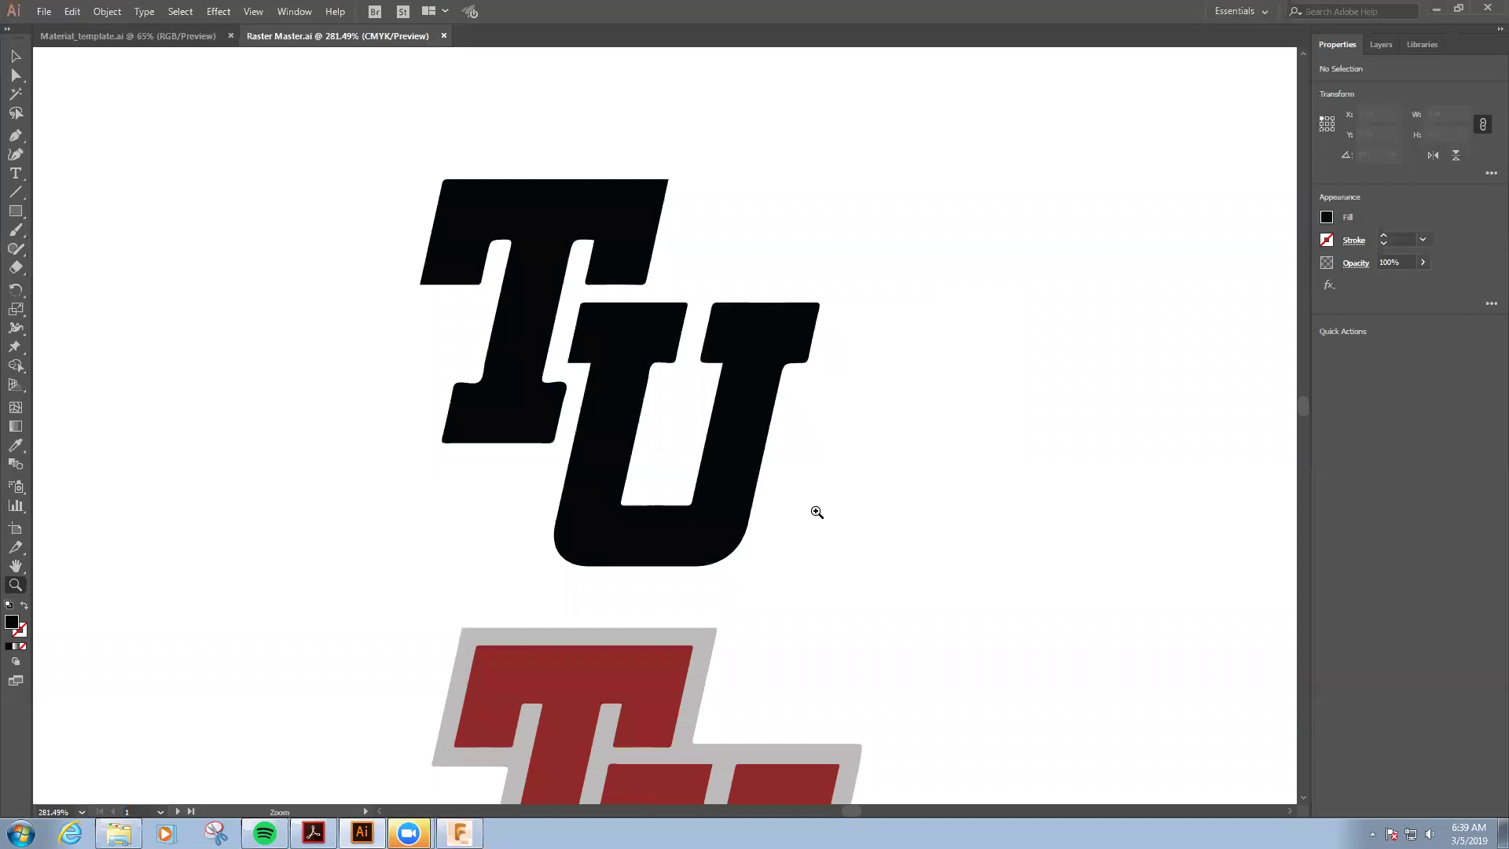
{"action": "key", "text": "v"}
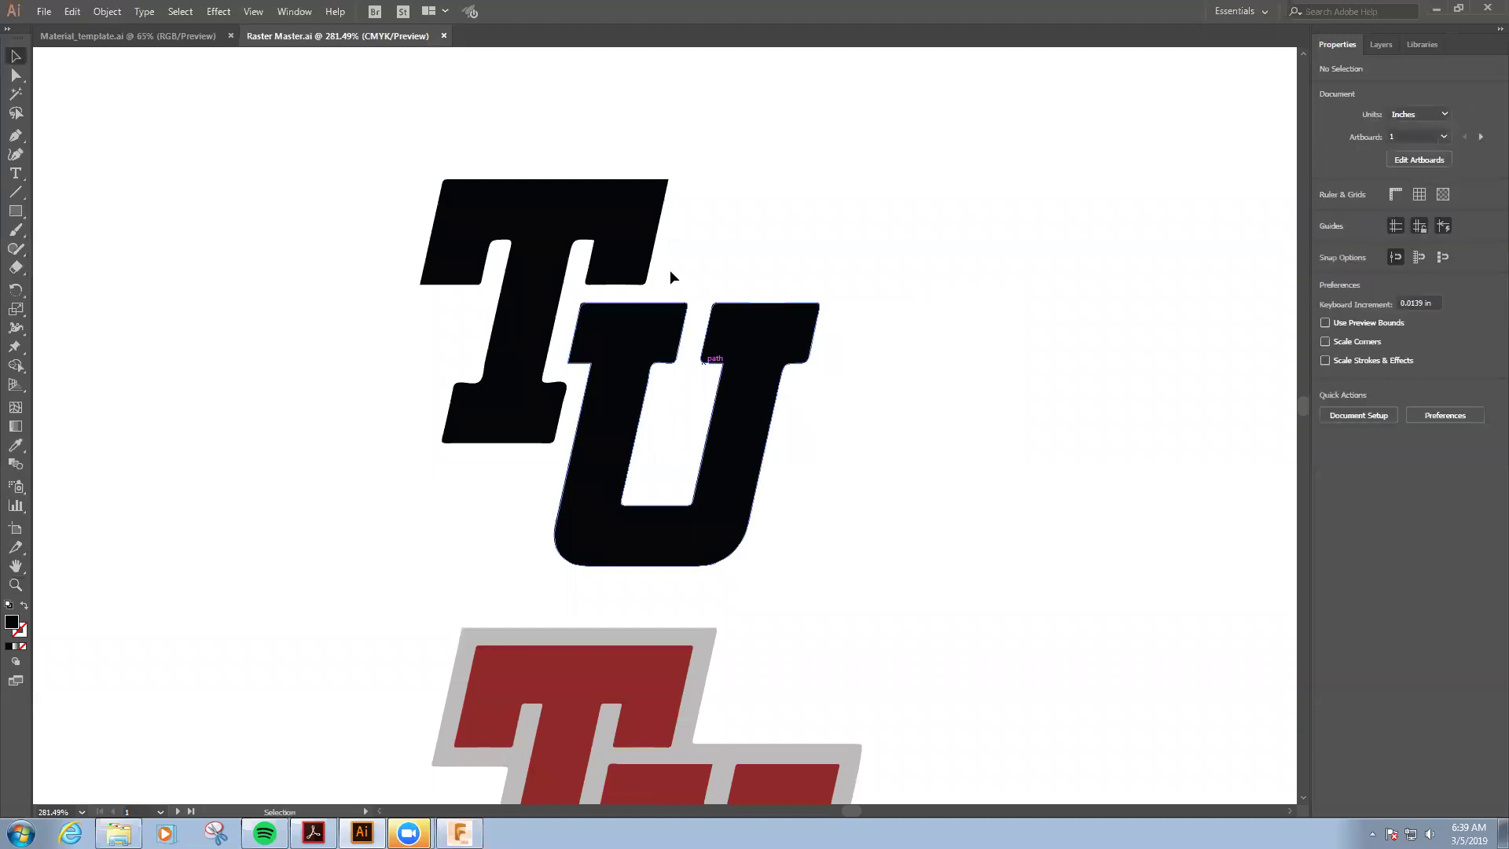
{"action": "left_click_drag", "start_coordinate": [375, 126], "coordinate": [880, 594]}
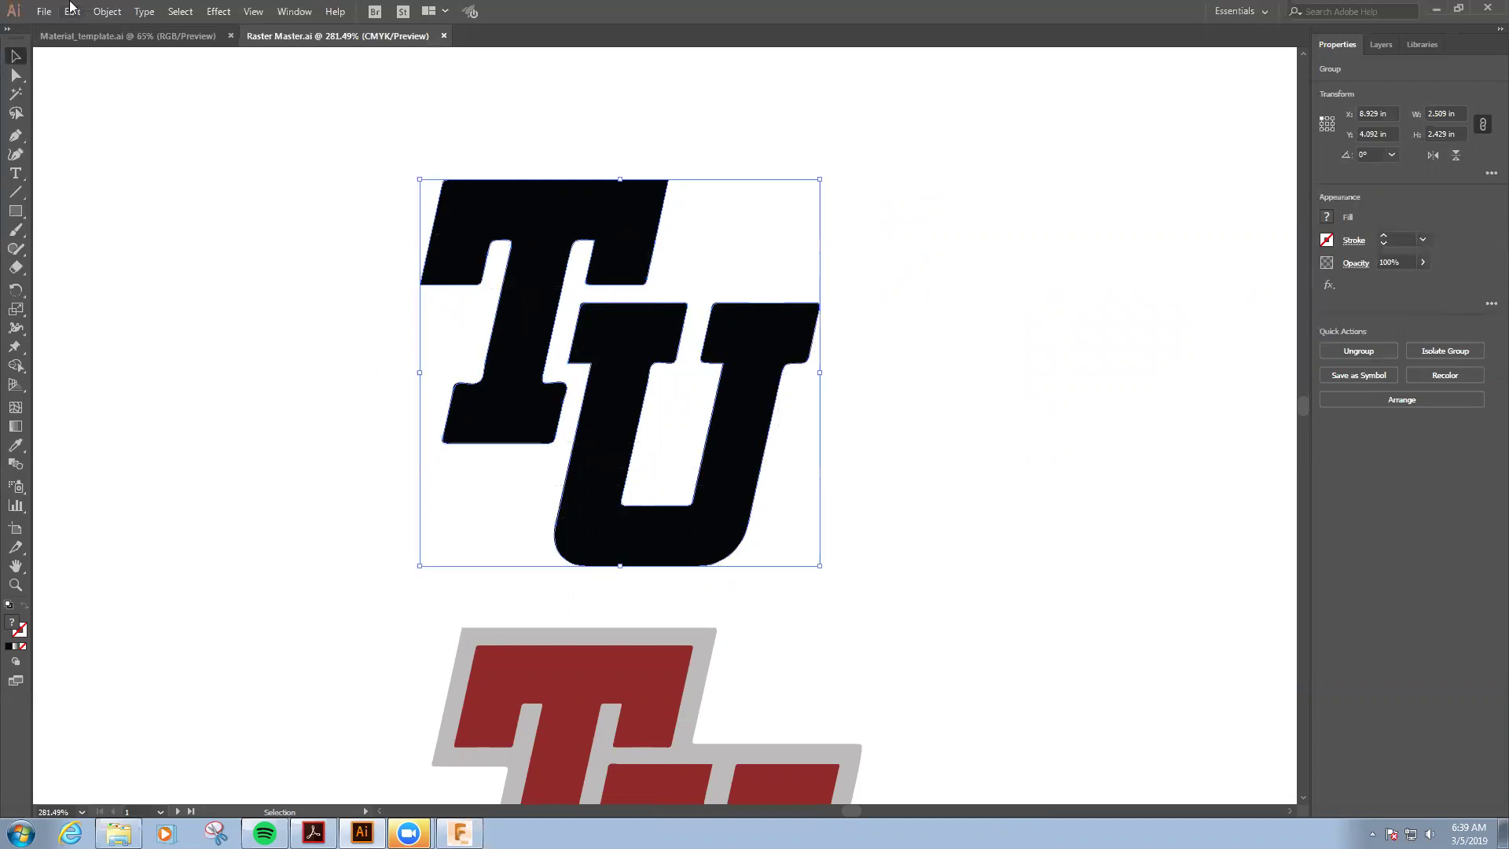
{"action": "left_click", "coordinate": [43, 12]}
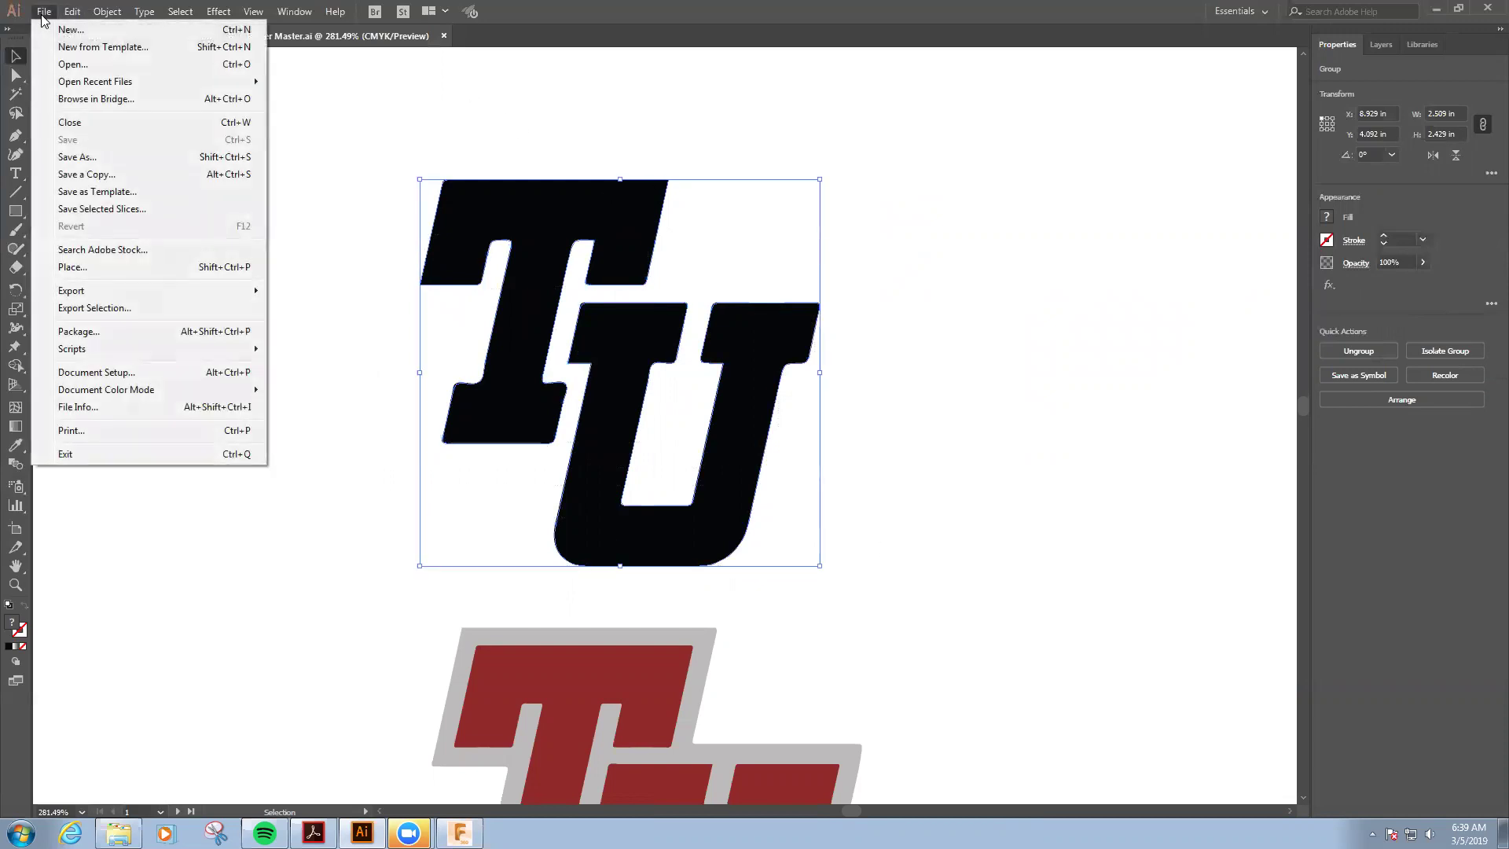
- Create Untitled-2 from the 12 x 24 in portrait preset and paste the TU logo
{"action": "left_click", "coordinate": [71, 30]}
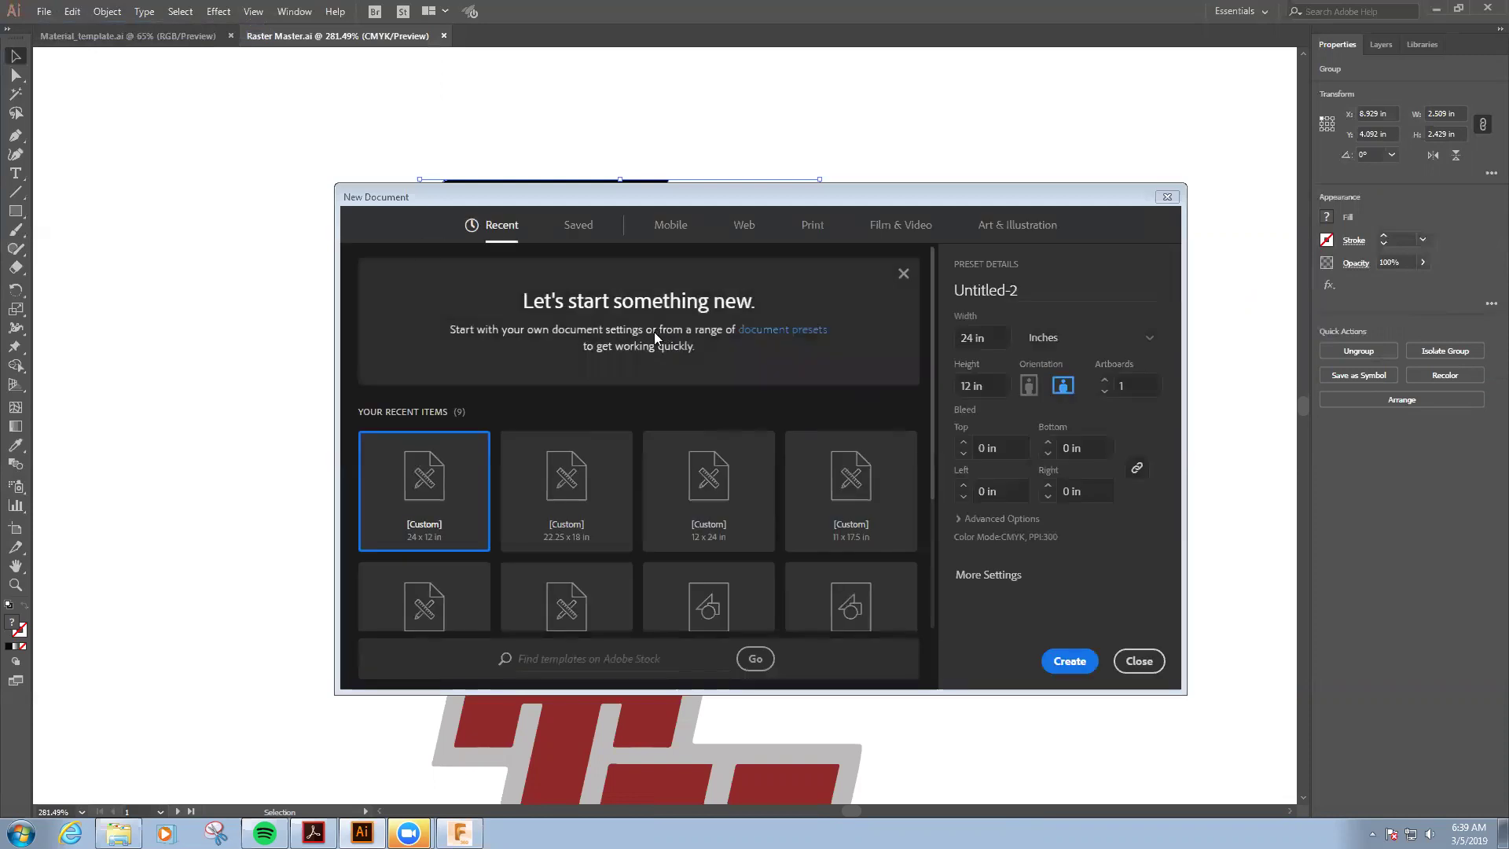
{"action": "left_click", "coordinate": [701, 483]}
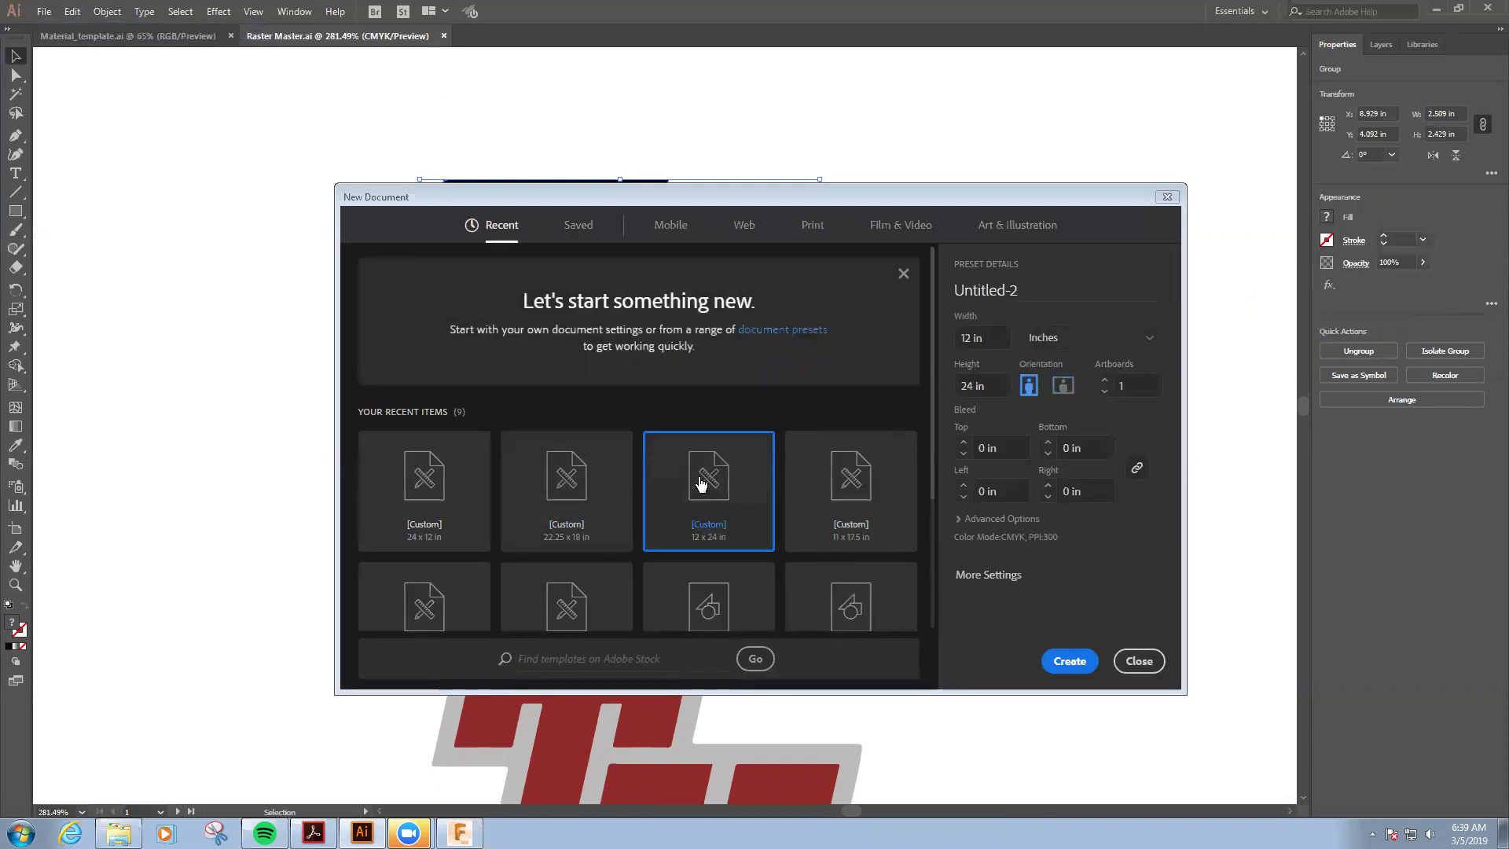
{"action": "left_click", "coordinate": [1076, 659]}
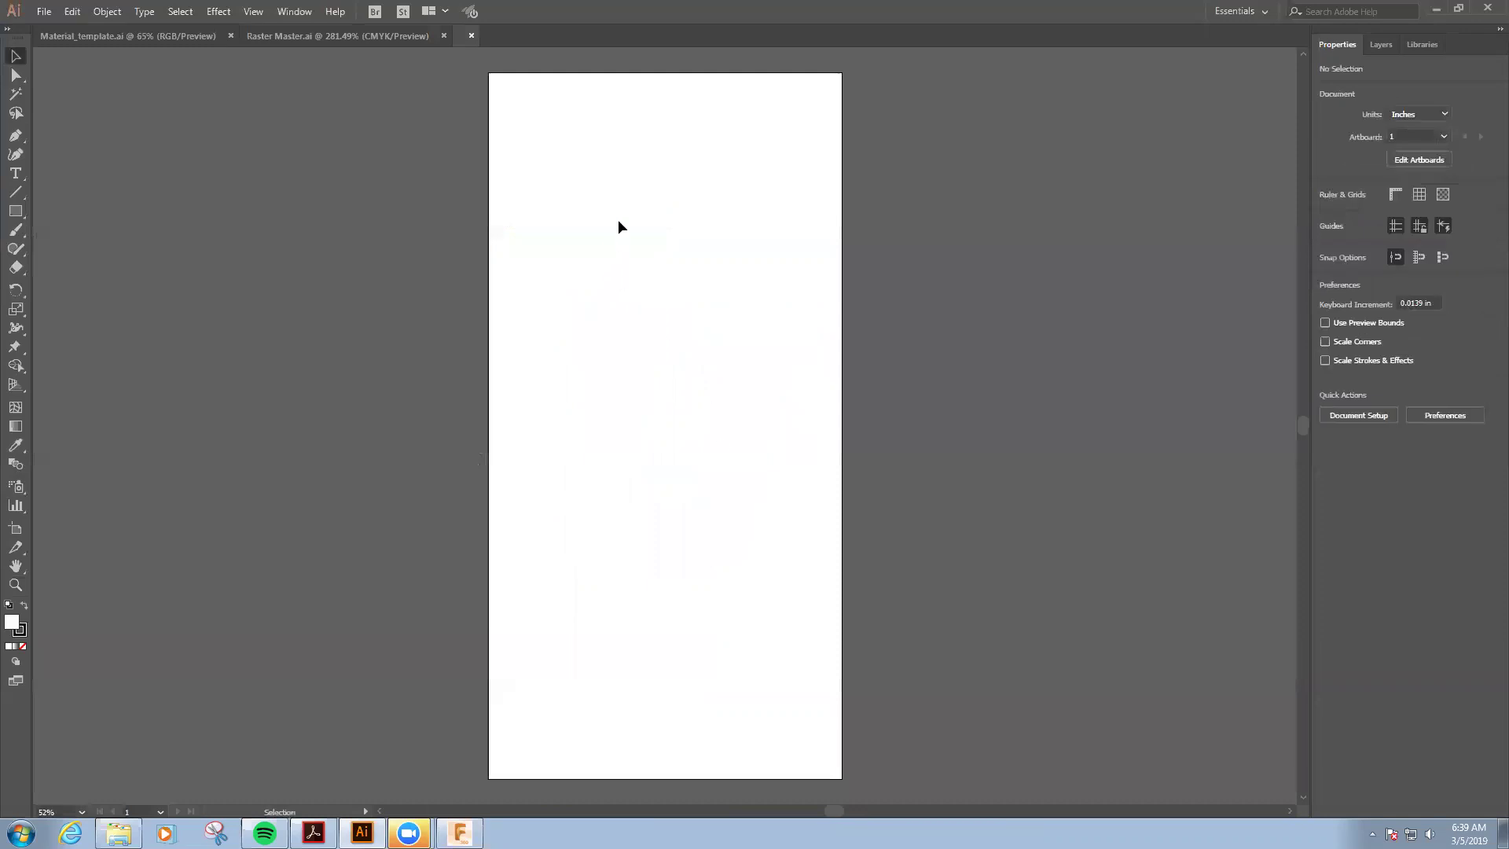
{"action": "key", "text": "ctrl+v"}
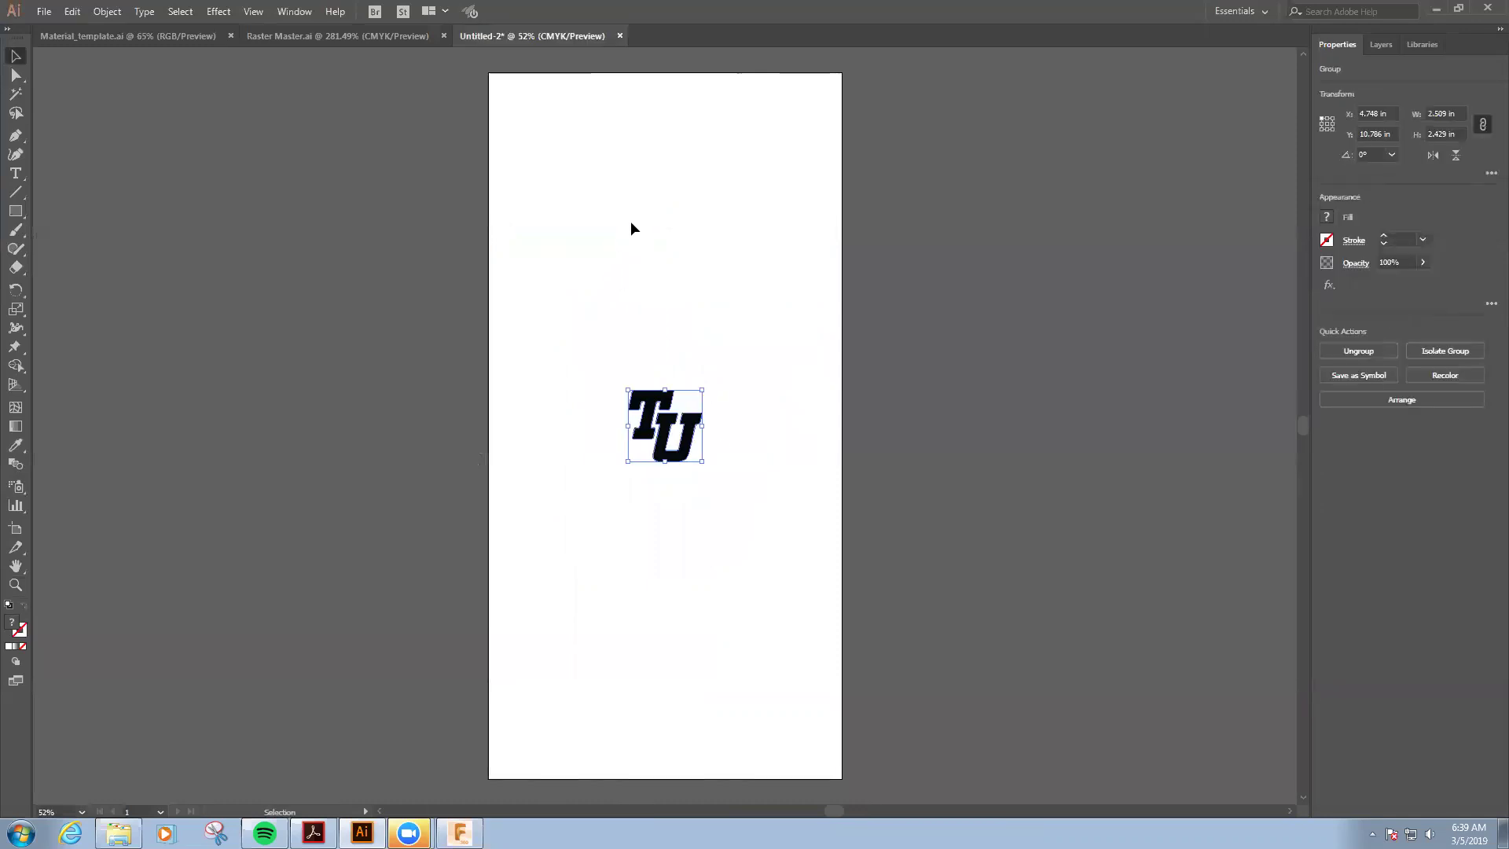
- Give the pasted TU logo a black 0.001 stroke and no fill
{"action": "left_click", "coordinate": [1326, 239]}
{"action": "left_click", "coordinate": [1188, 296]}
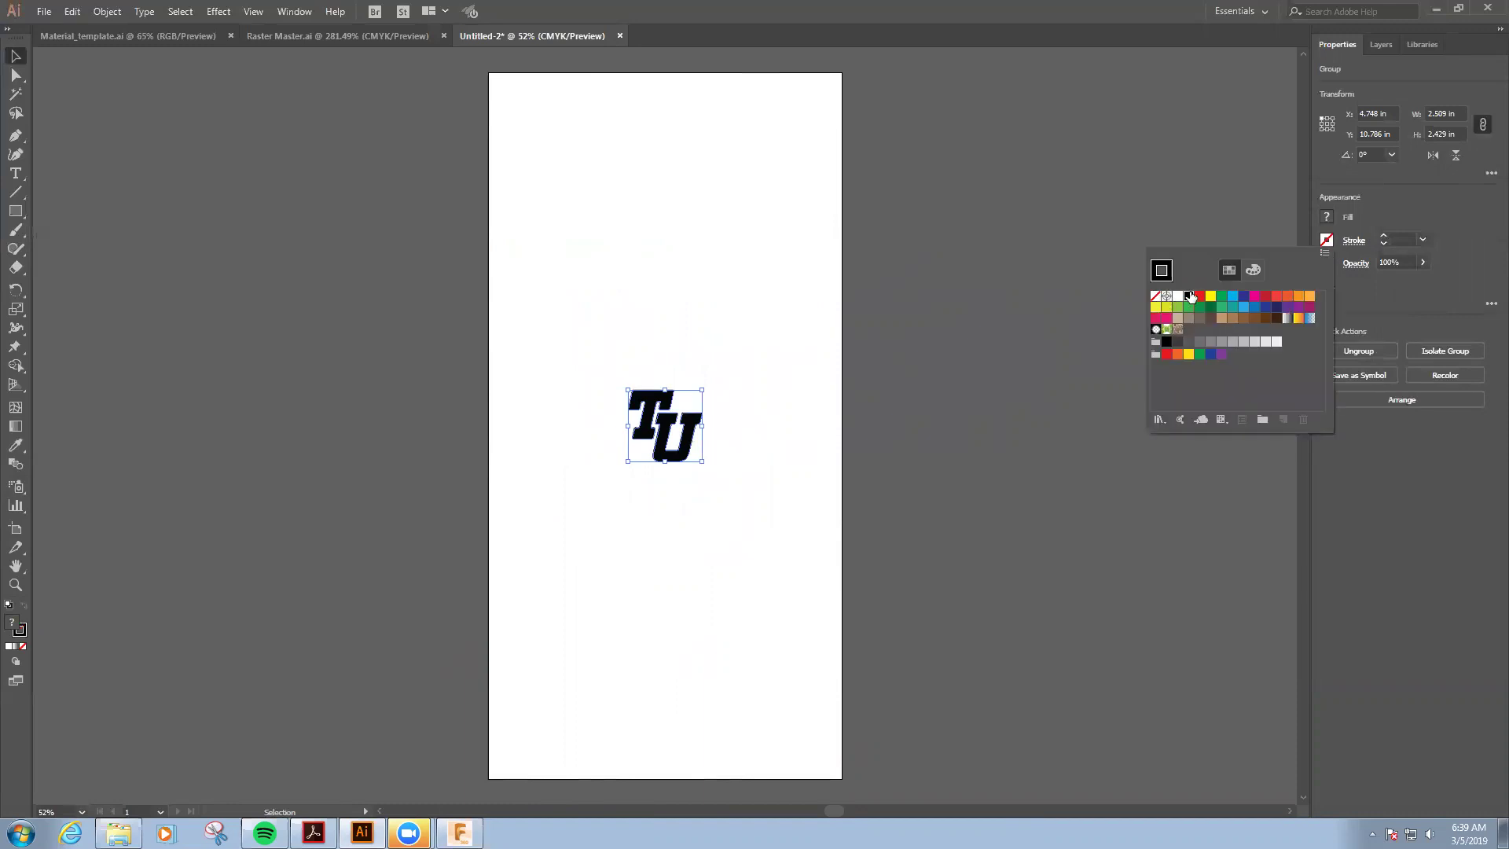
{"action": "left_click", "coordinate": [1404, 241]}
{"action": "key", "text": "BackSpace"}
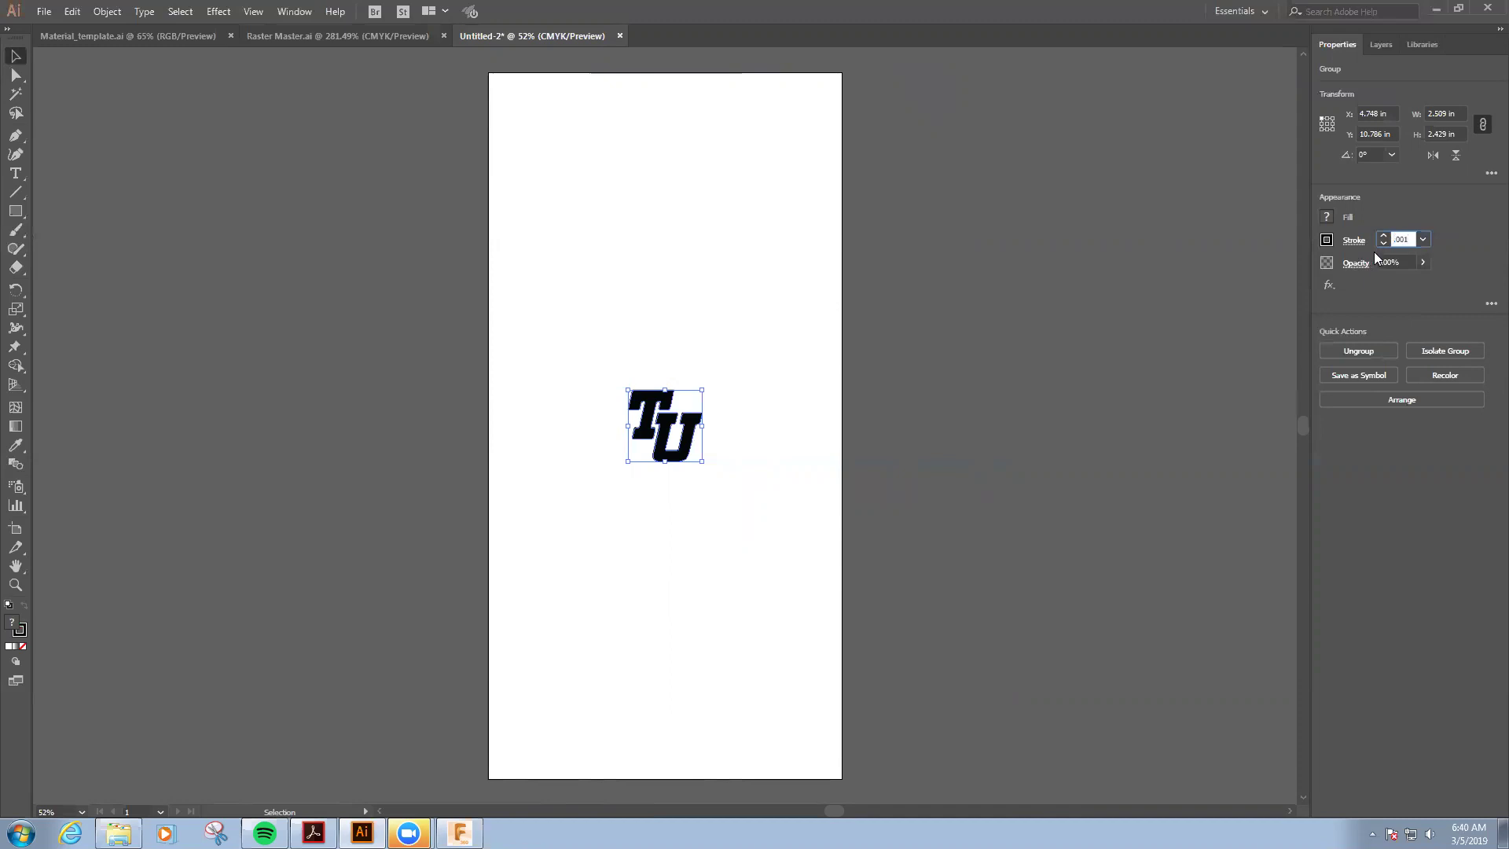
{"action": "left_click", "coordinate": [1326, 219]}
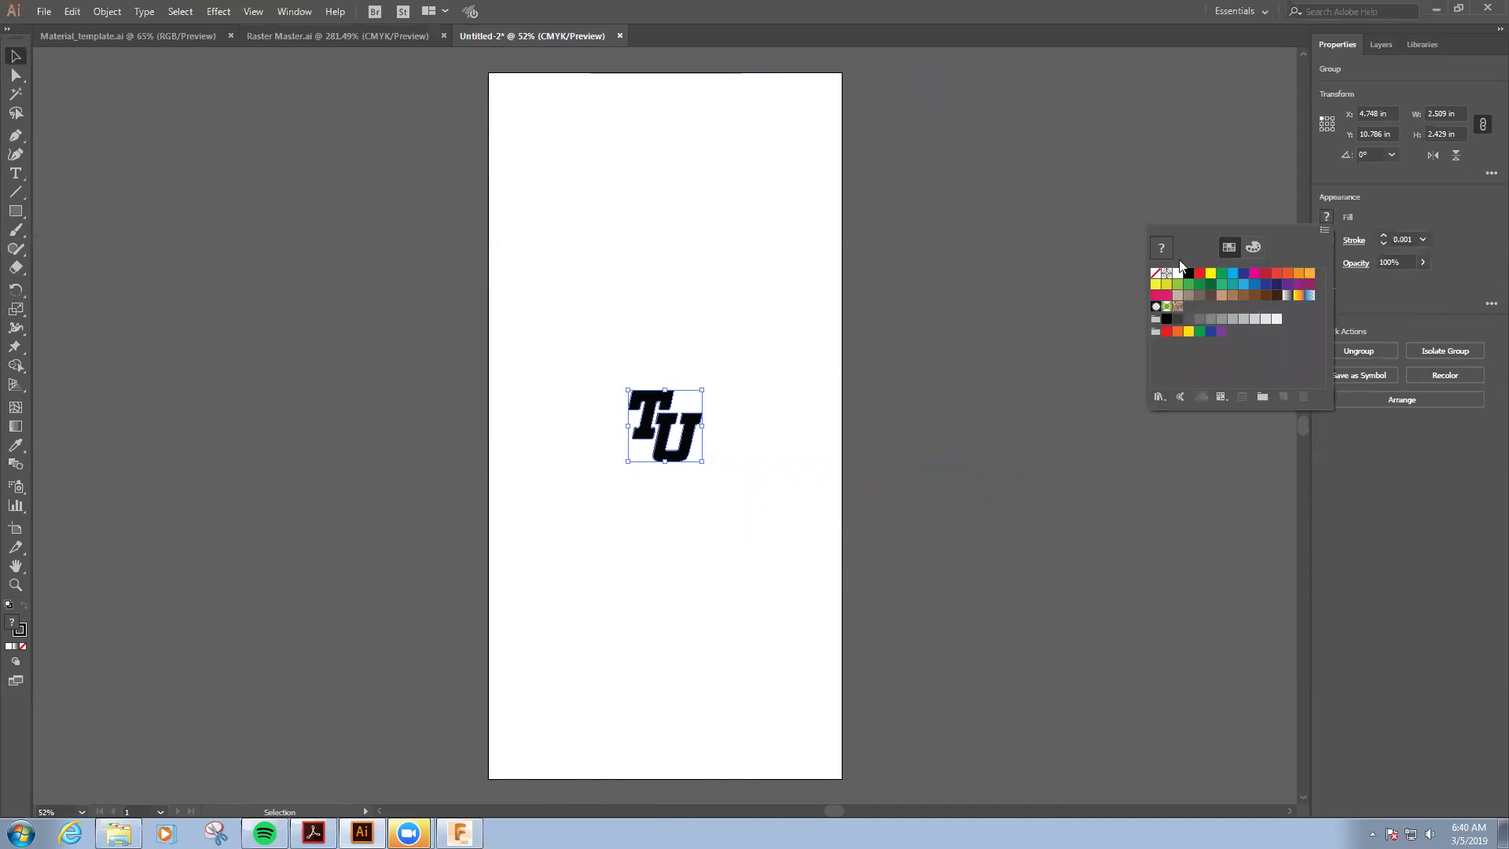
{"action": "left_click", "coordinate": [1155, 275]}
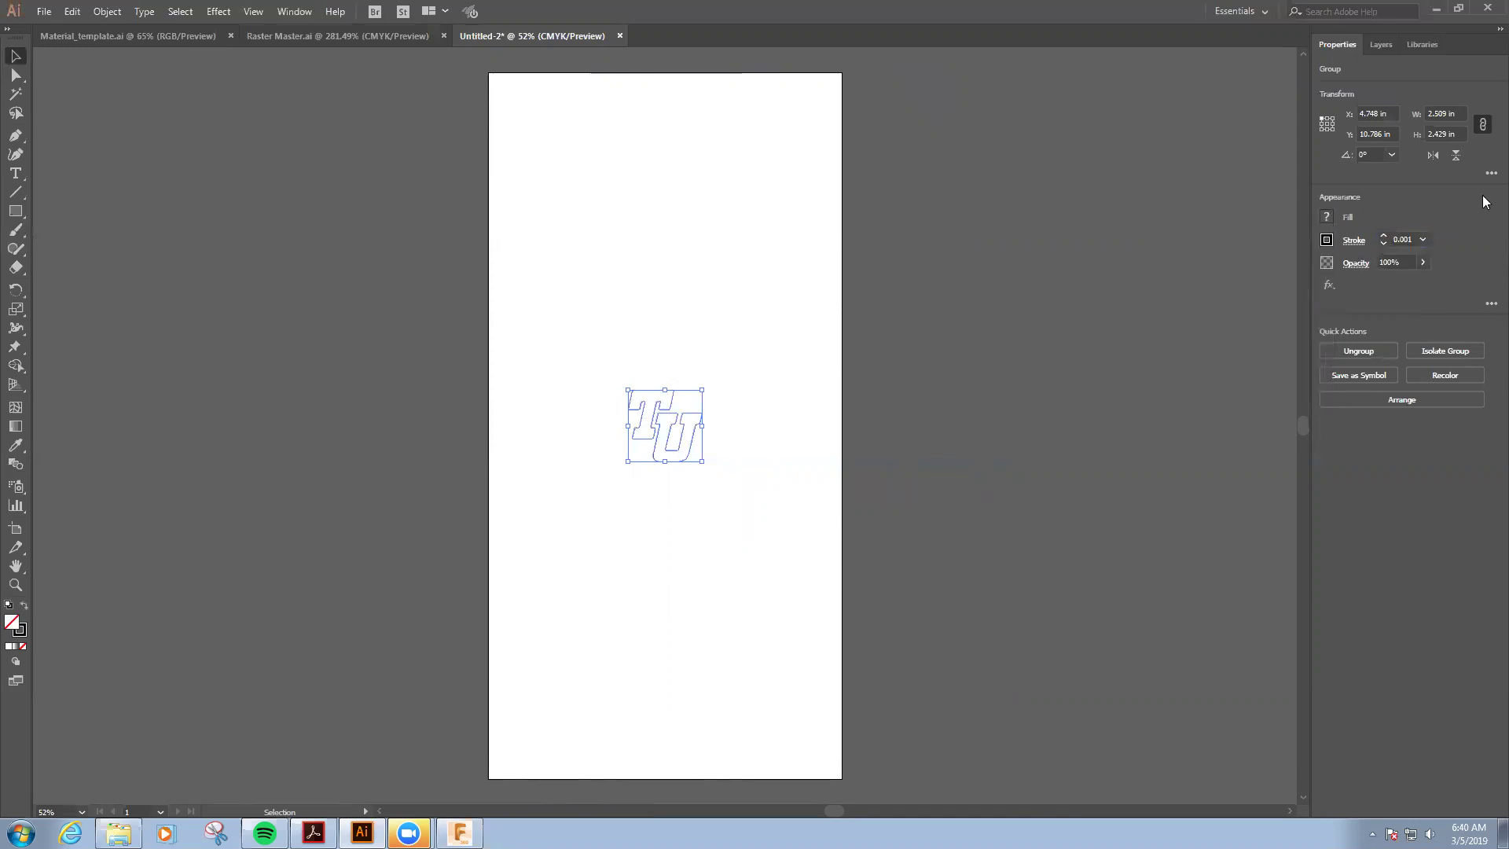
{"action": "left_click", "coordinate": [646, 550]}
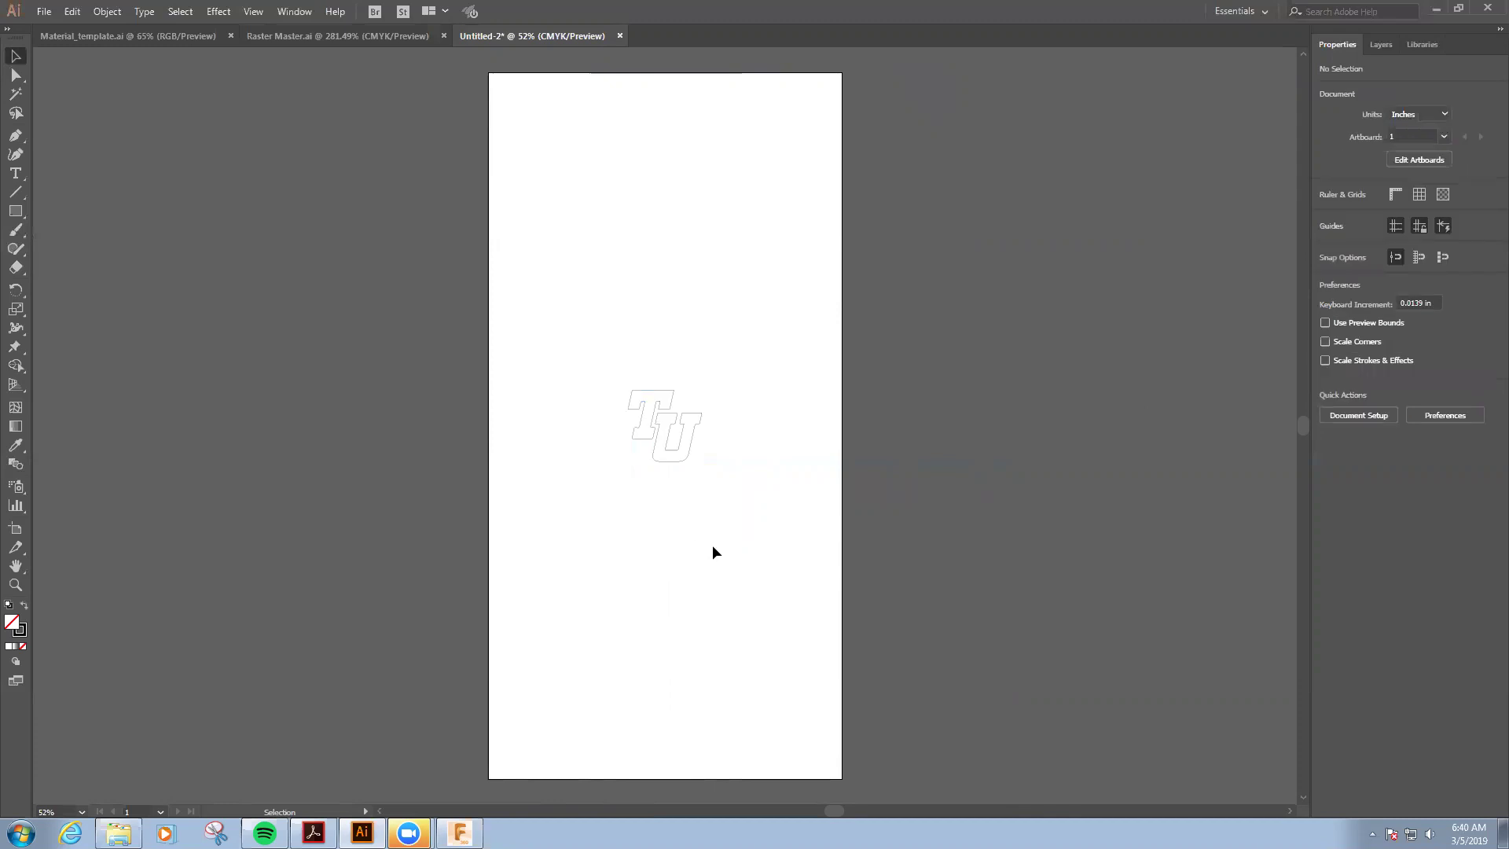
- Move the outlined TU logo to the artboard's top-left corner
{"action": "left_click_drag", "start_coordinate": [570, 327], "coordinate": [728, 497]}
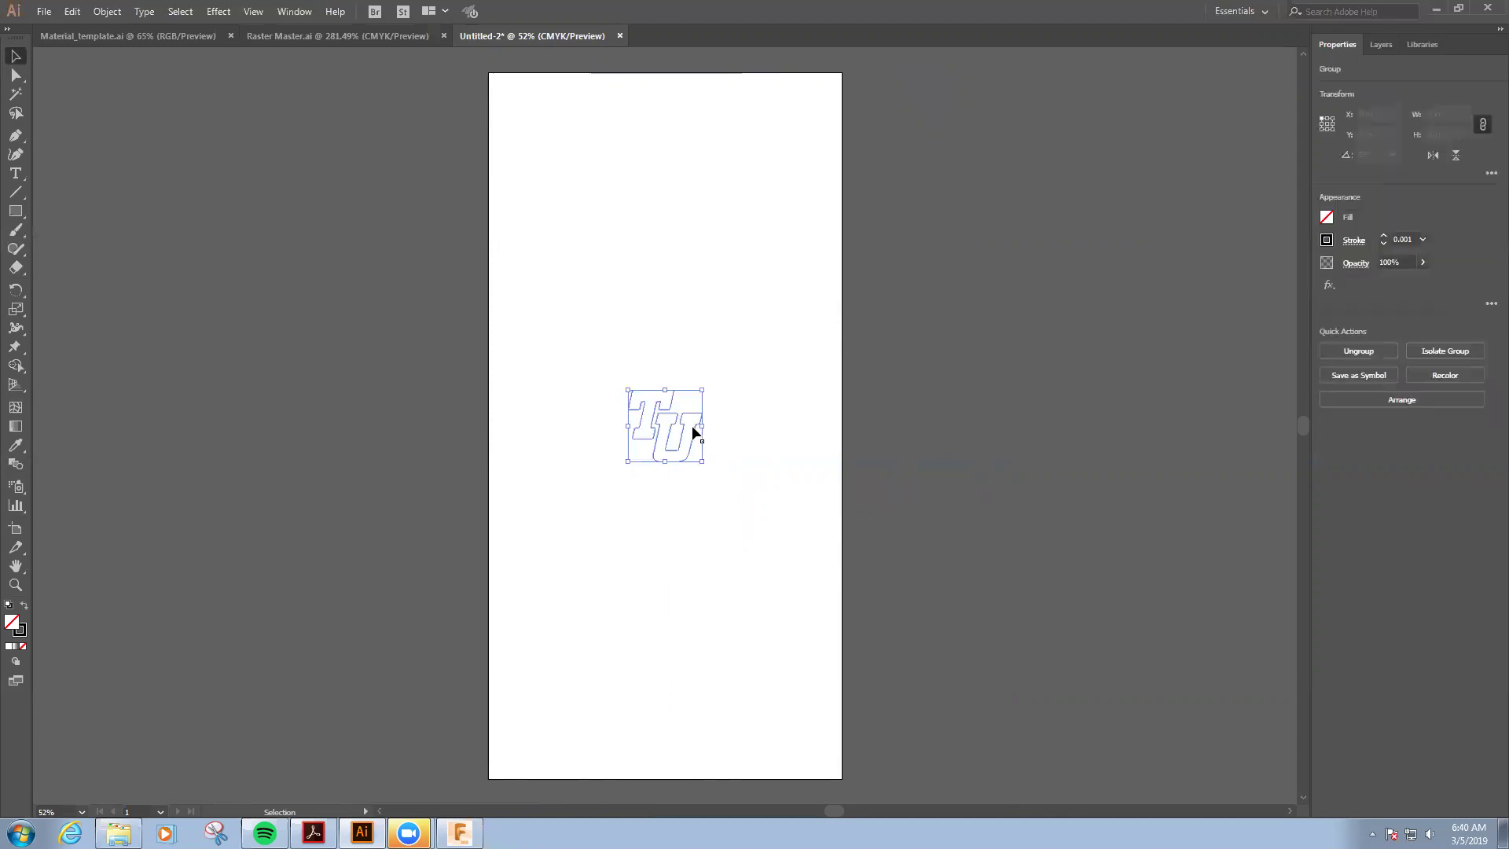
{"action": "left_click_drag", "start_coordinate": [660, 429], "coordinate": [559, 161]}
{"action": "left_click", "coordinate": [643, 121]}
- Scale the TU logo proportionally to 3 in wide by 2.905 in high
{"action": "left_click_drag", "start_coordinate": [520, 100], "coordinate": [632, 204]}
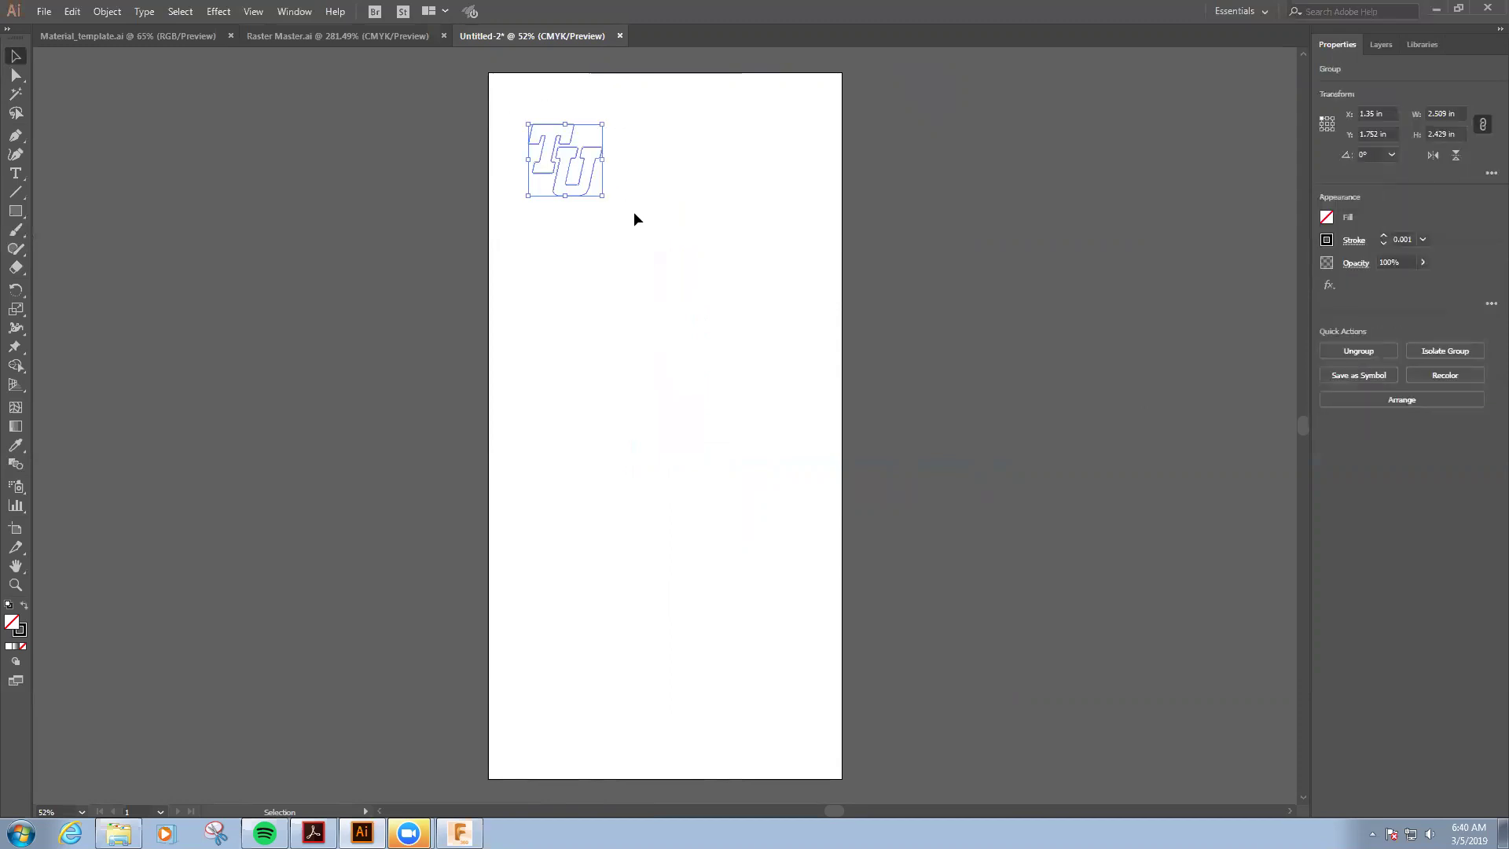
{"action": "left_click", "coordinate": [1461, 113]}
{"action": "type", "text": "3"}
{"action": "key", "text": "Return"}
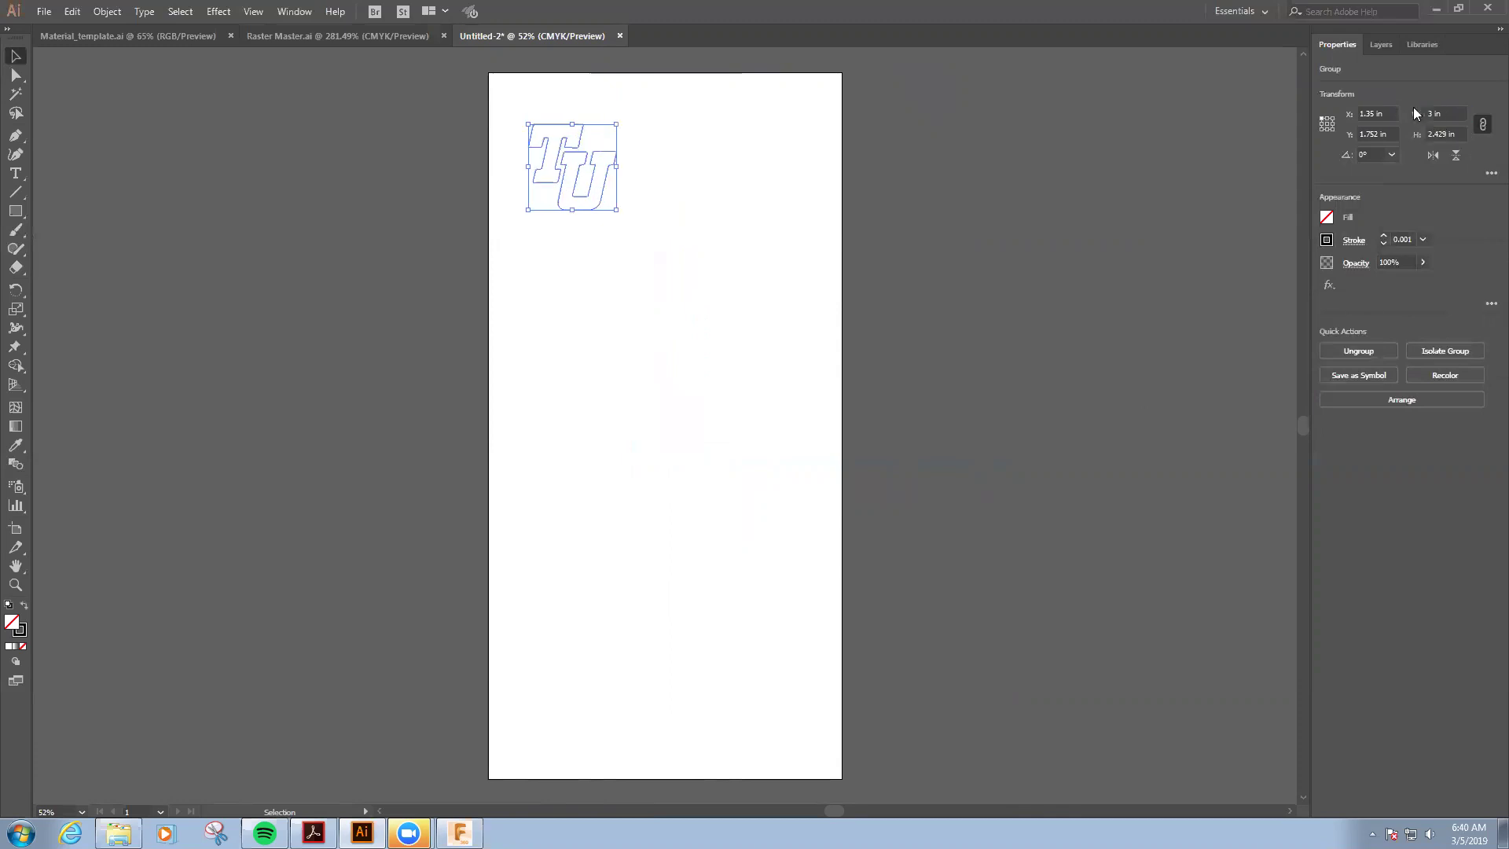
{"action": "left_click", "coordinate": [1483, 126]}
{"action": "left_click", "coordinate": [723, 286]}
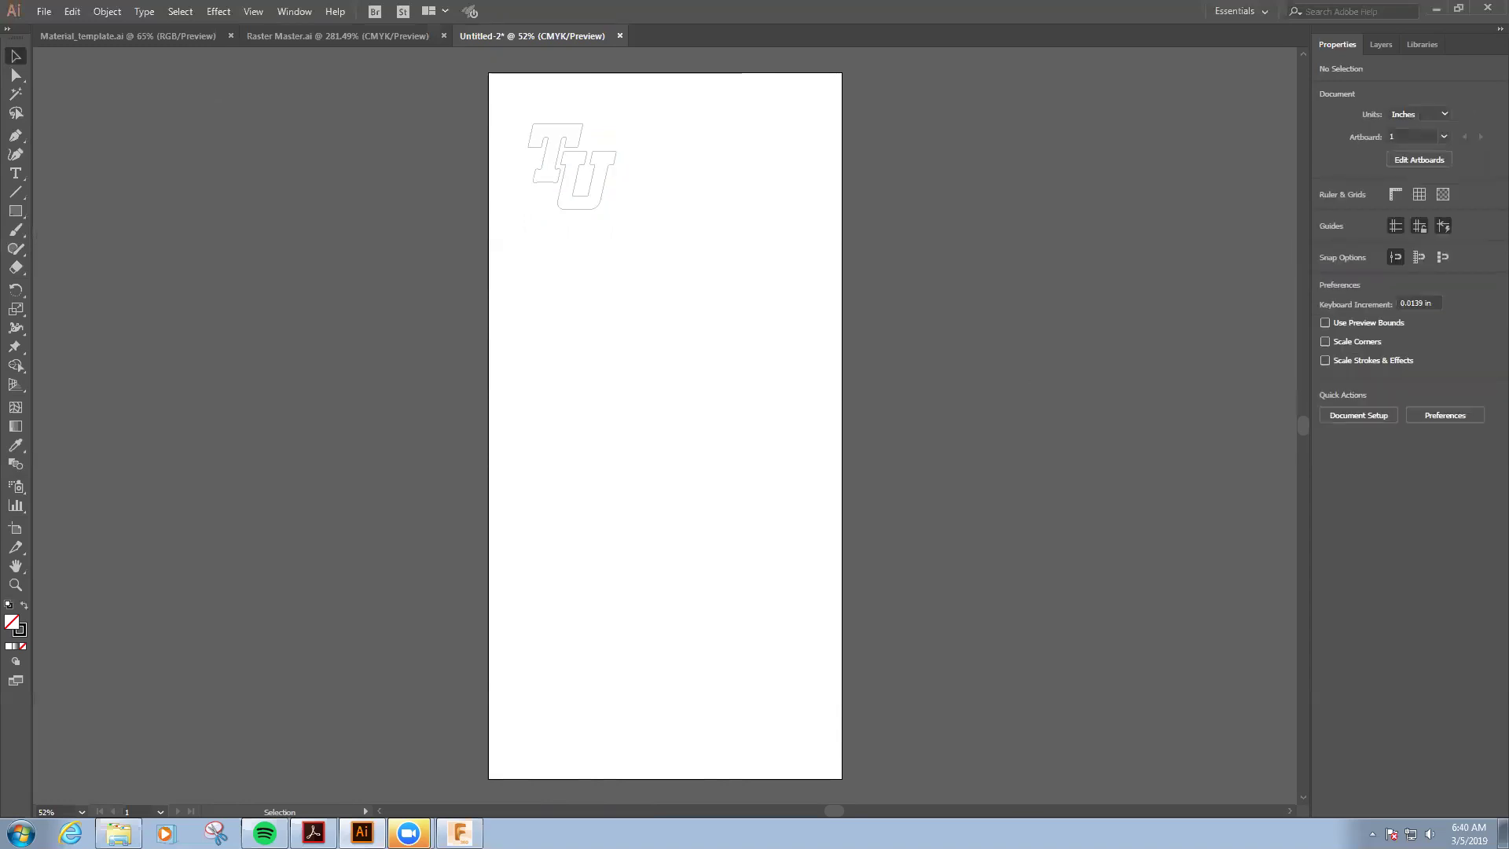
{"action": "left_click", "coordinate": [45, 11]}
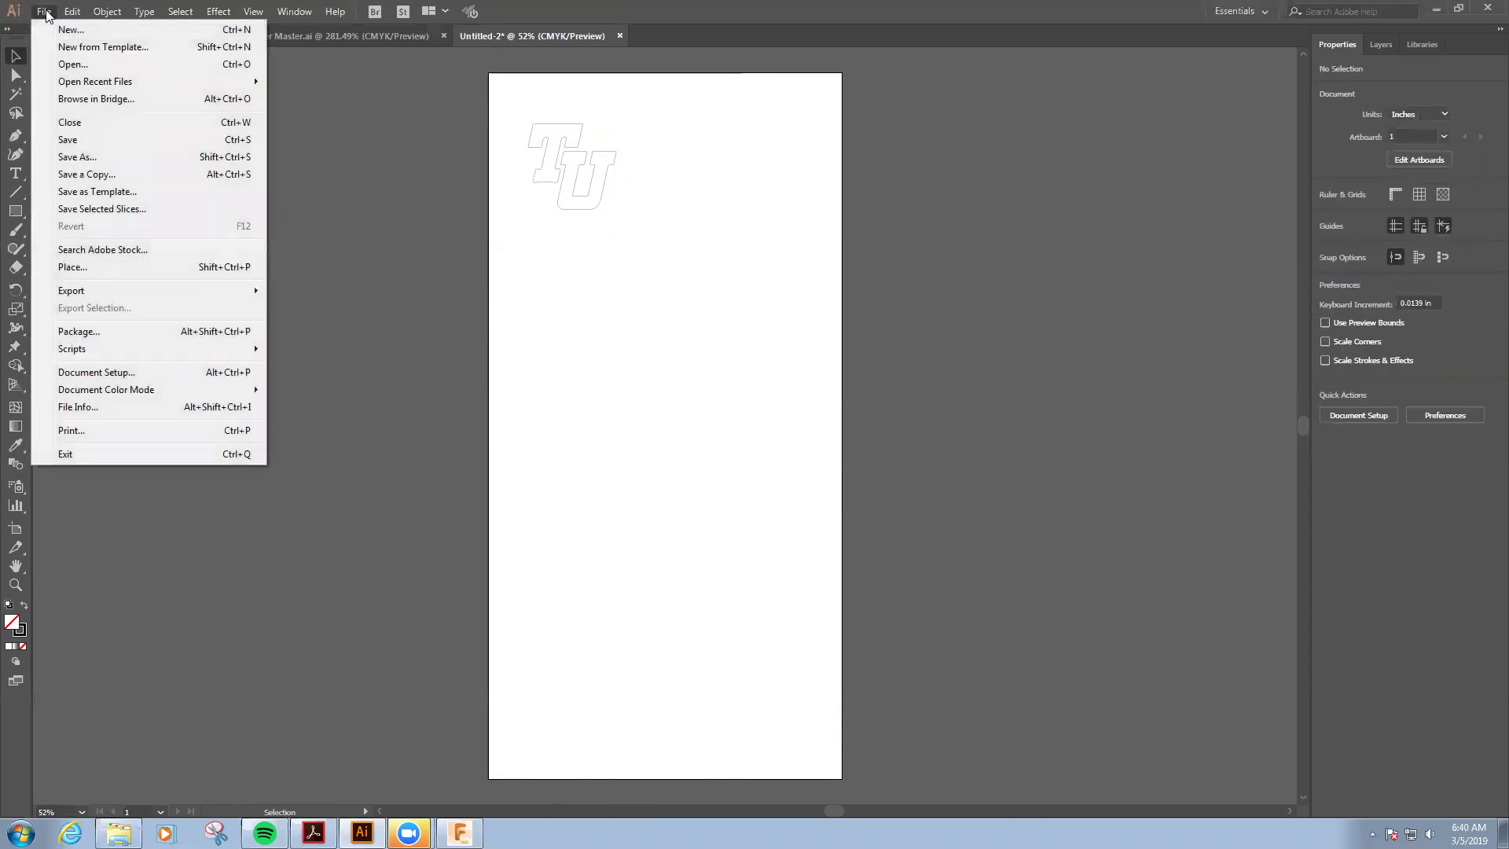
- Export the TU outline as TU.svg in Downloads, then return to Fusion 360
{"action": "mouse_move", "coordinate": [81, 294]}
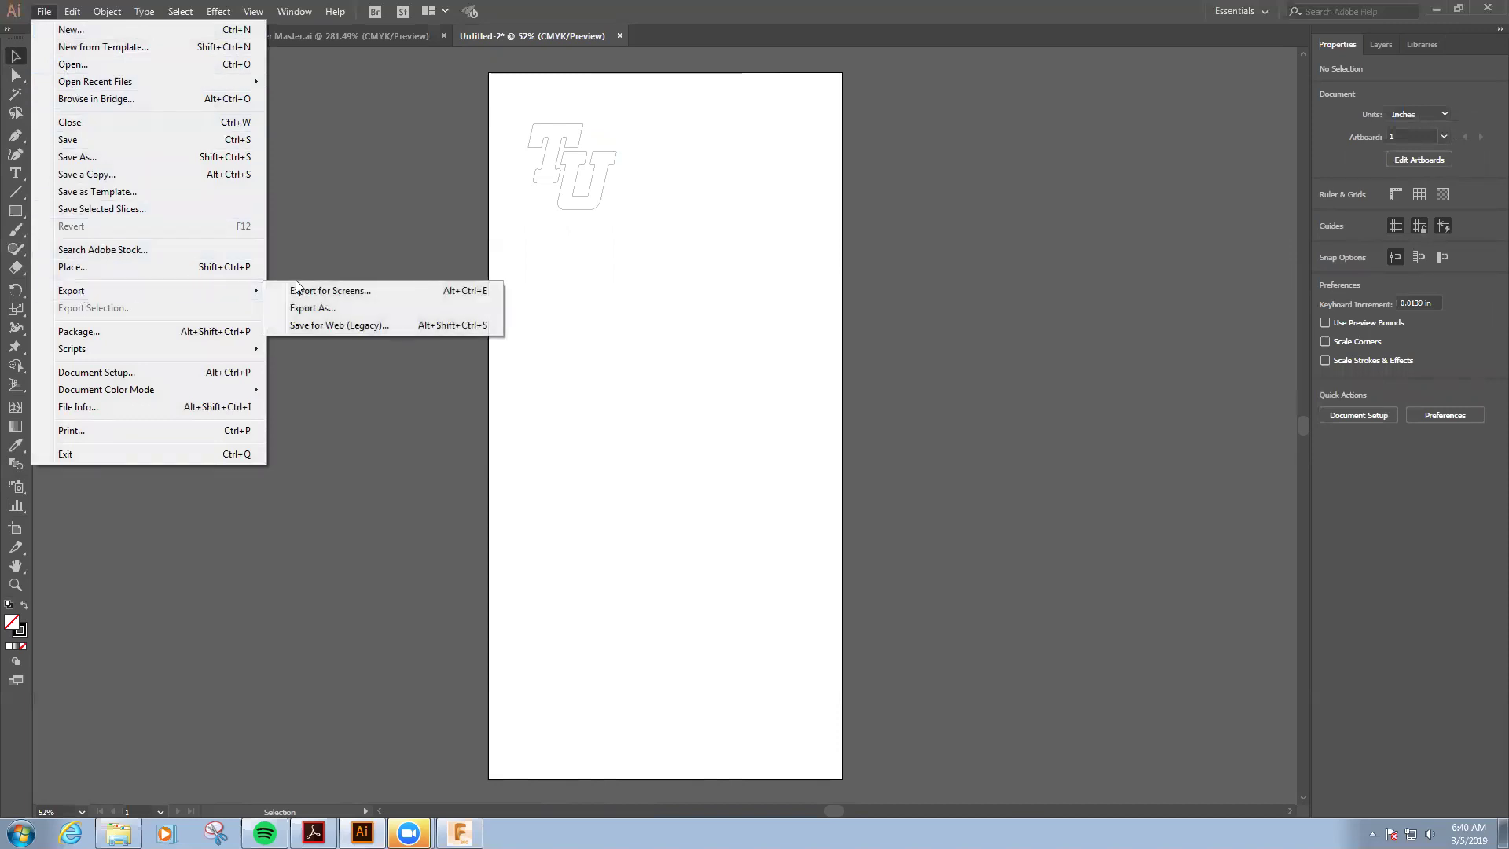
{"action": "left_click", "coordinate": [312, 308]}
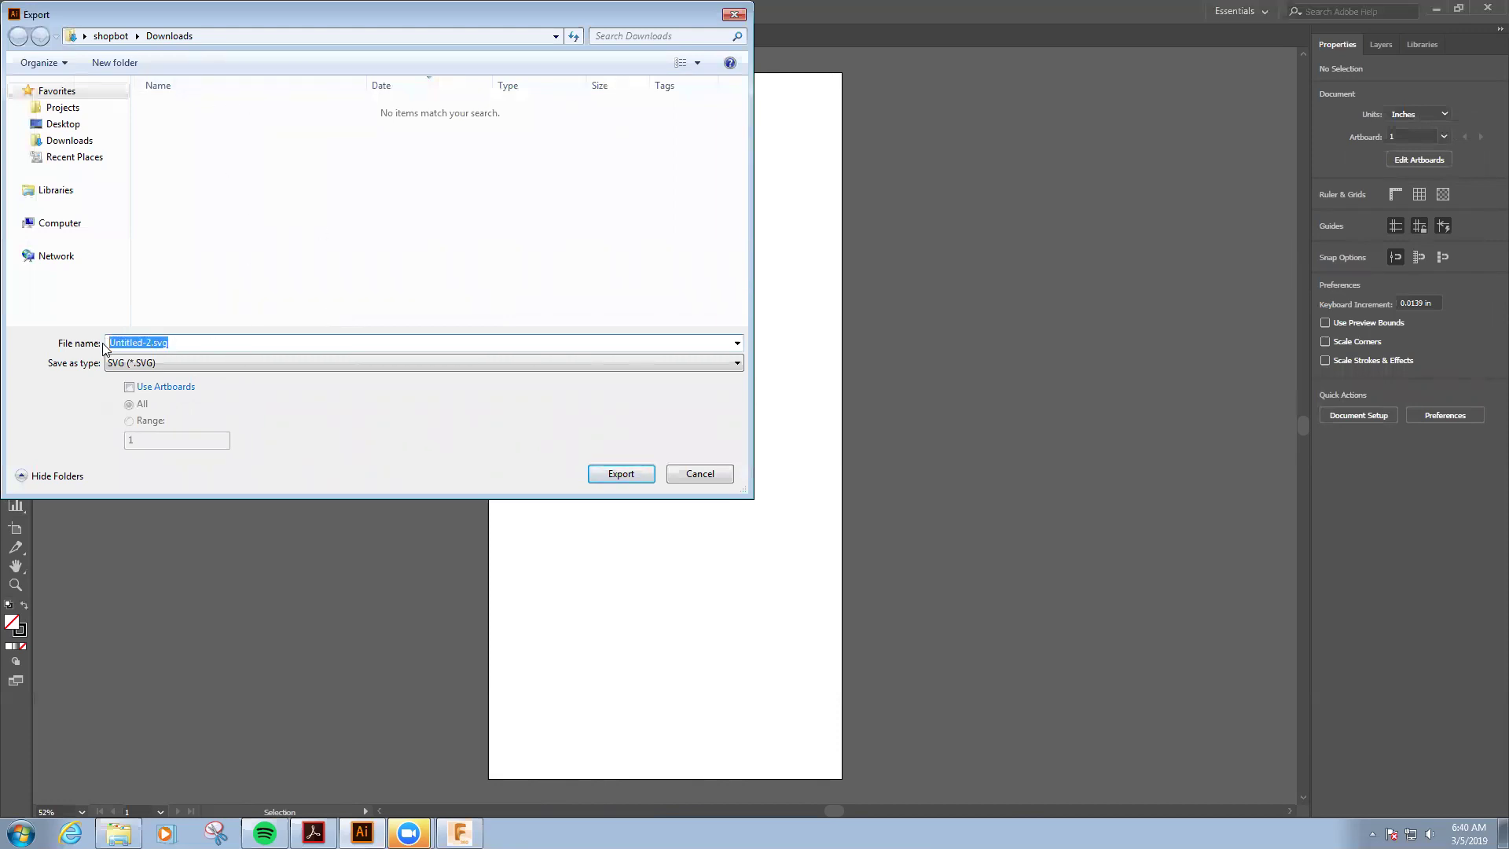
{"action": "type", "text": "TU"}
{"action": "left_click", "coordinate": [626, 473]}
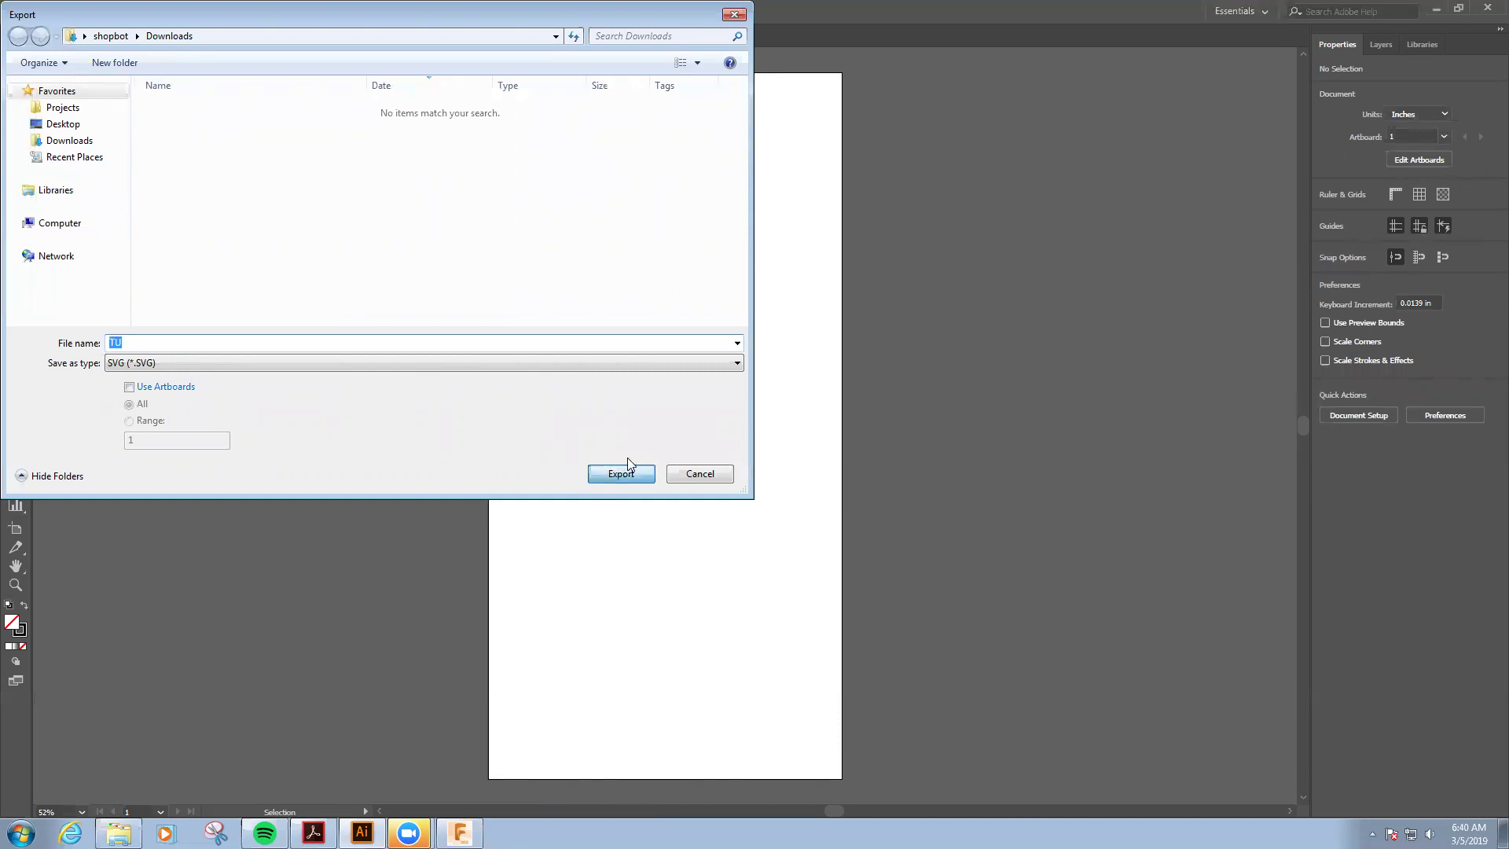
{"action": "left_click", "coordinate": [786, 527]}
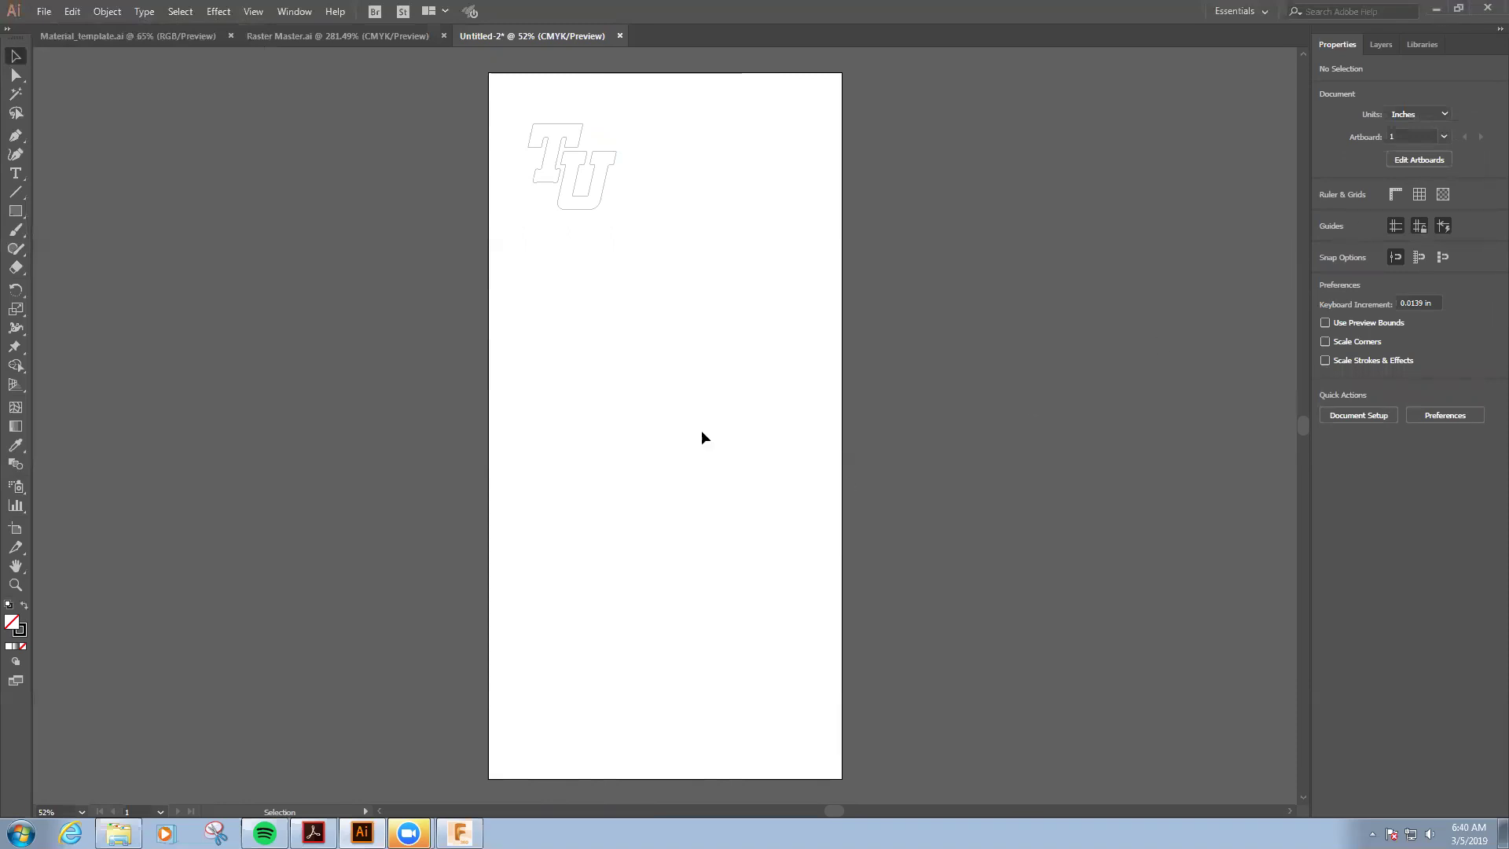
{"action": "left_click", "coordinate": [459, 832]}
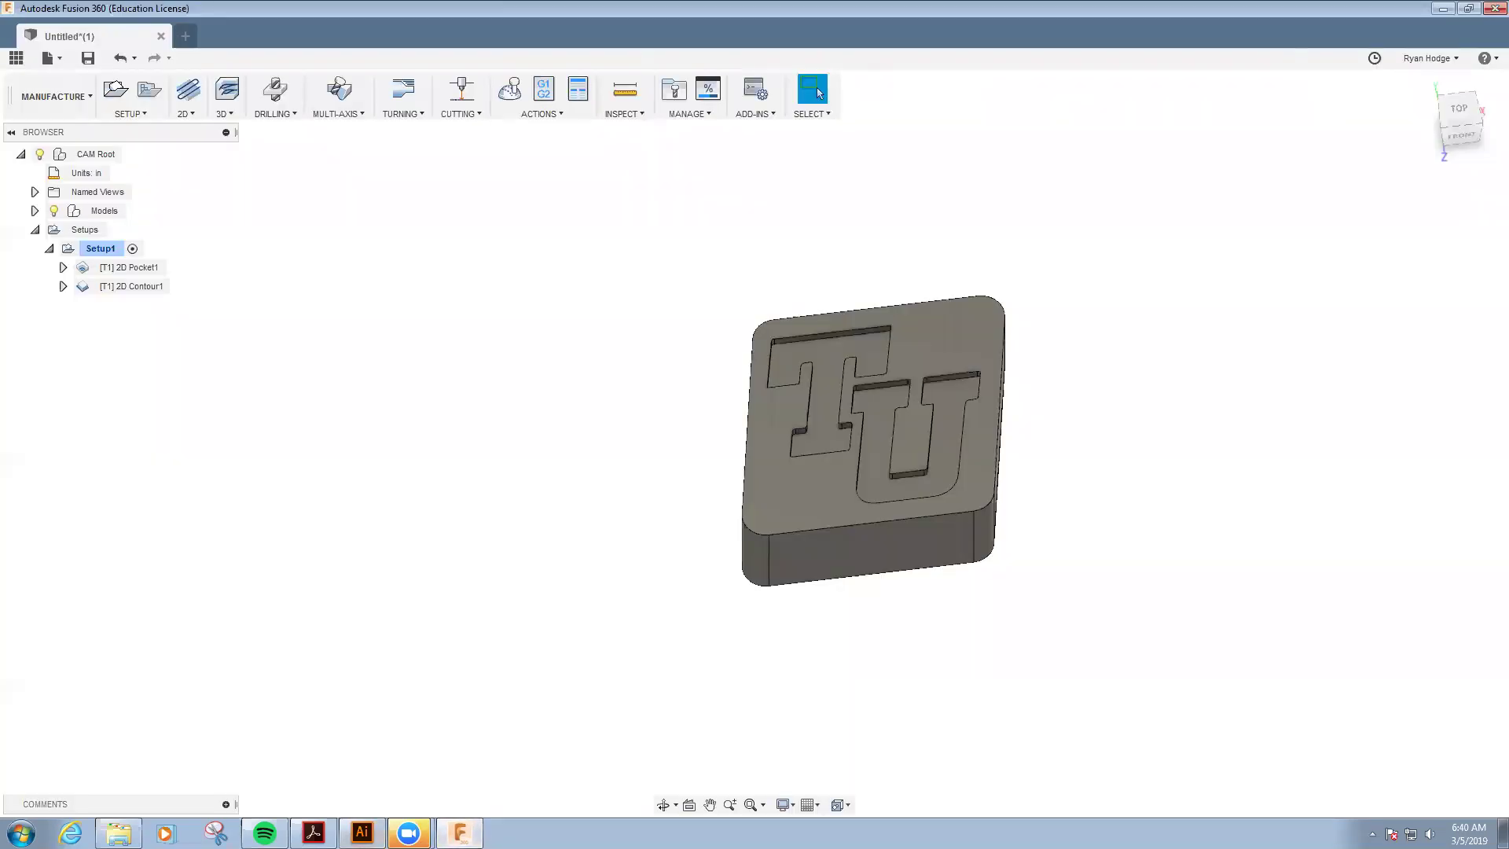
- Create a new design and start a sketch on the XZ ground plane
{"action": "left_click", "coordinate": [186, 37]}
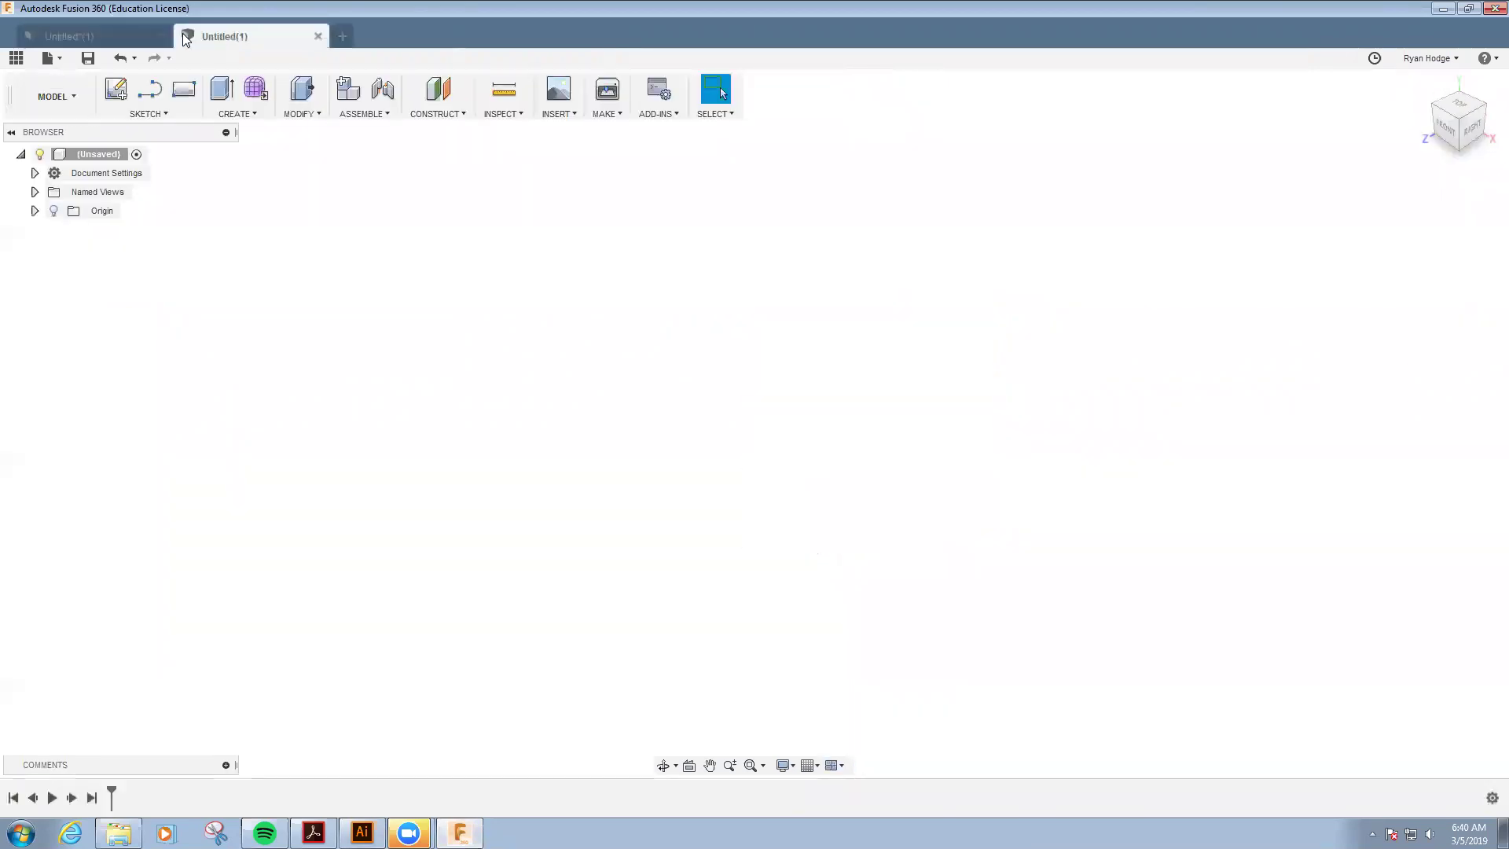
{"action": "left_click", "coordinate": [116, 93]}
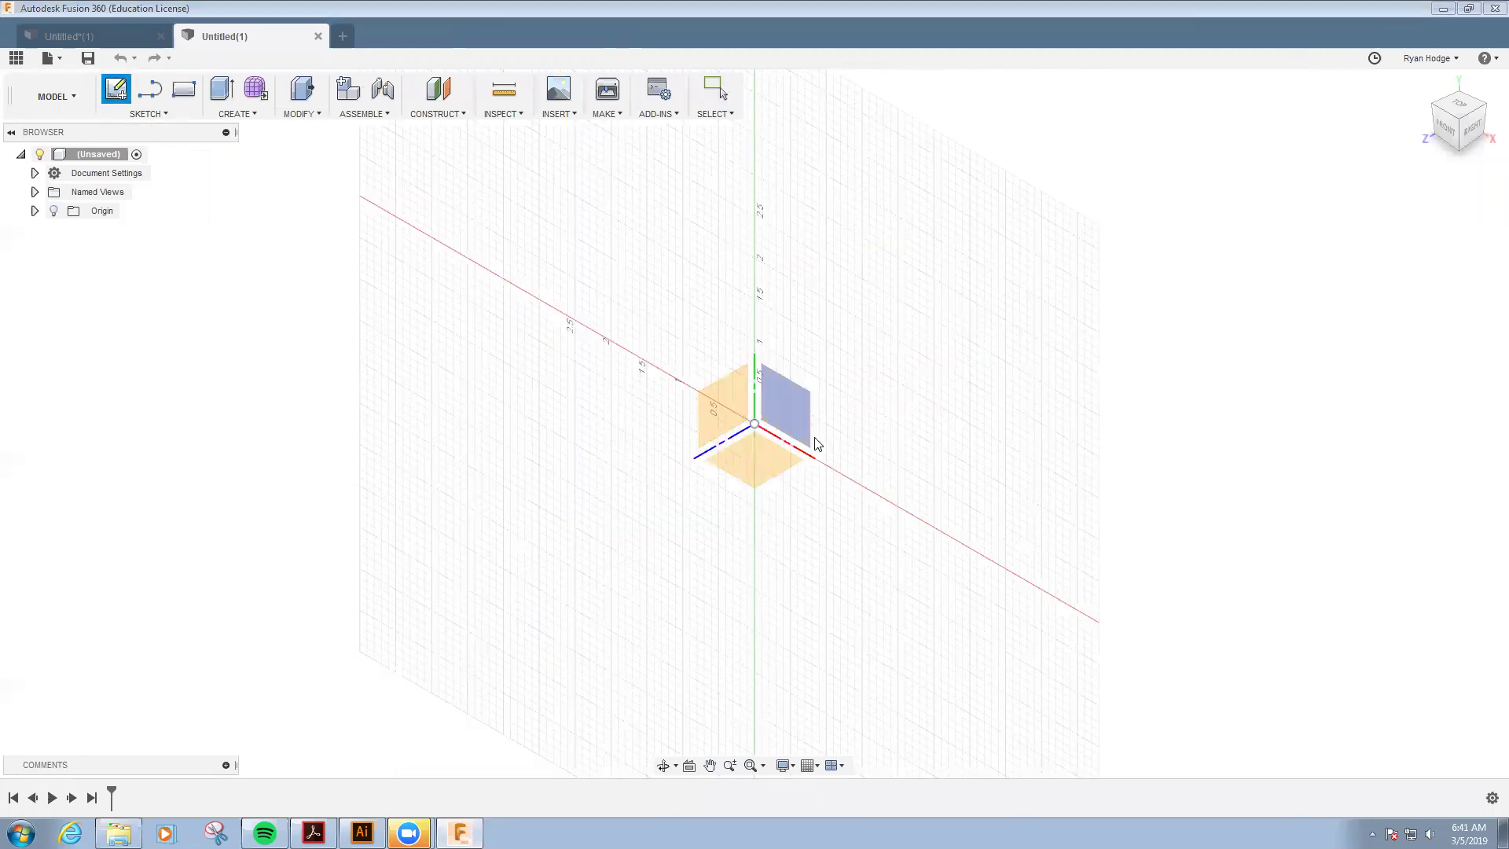
{"action": "left_click", "coordinate": [746, 465]}
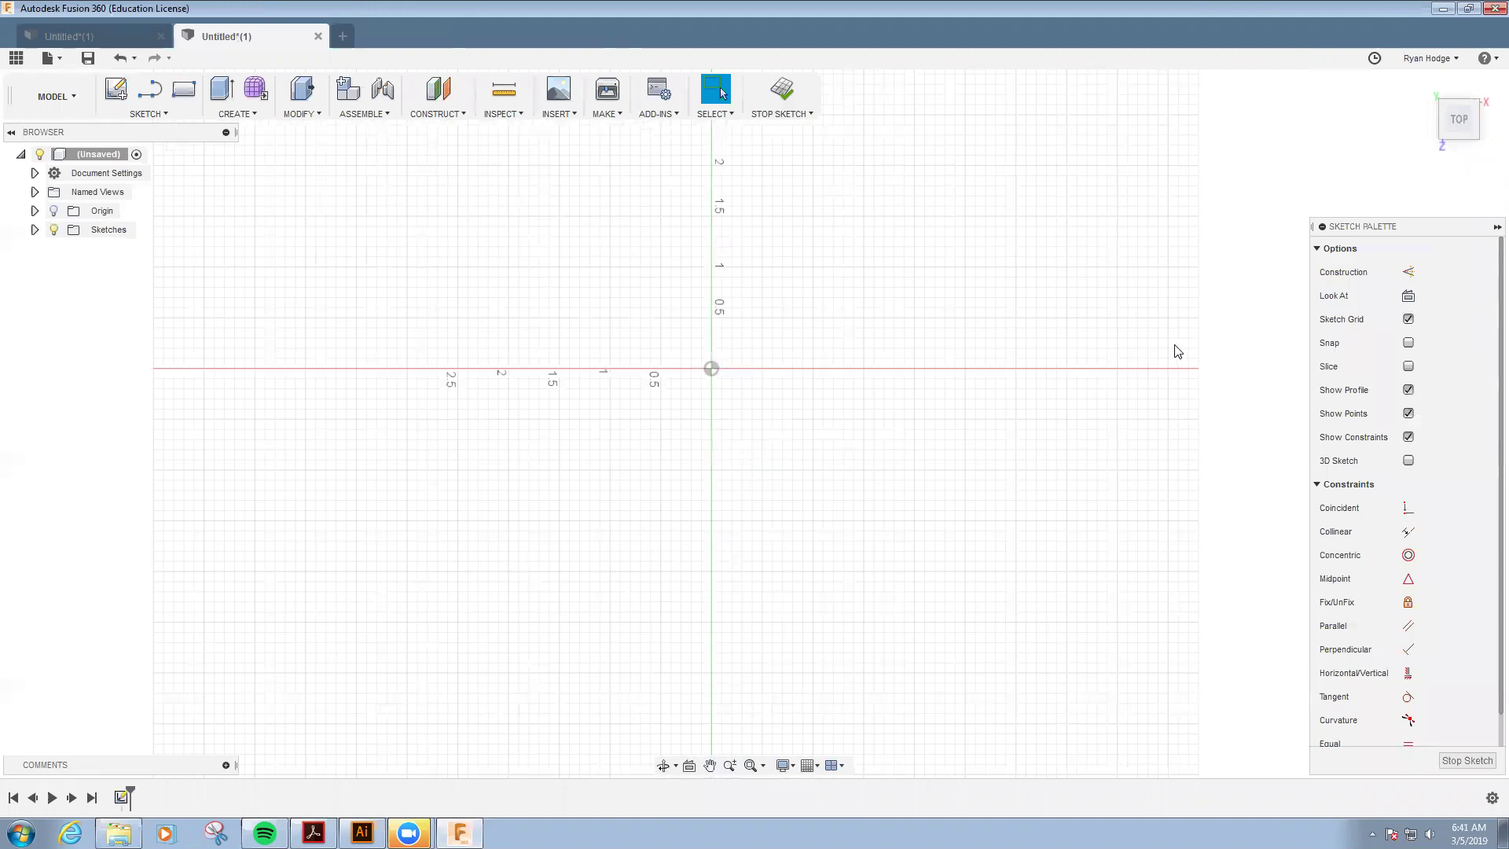
- Insert TU.svg from Downloads into the sketch, accepting the 0.00 in X offset
{"action": "left_click", "coordinate": [564, 116]}
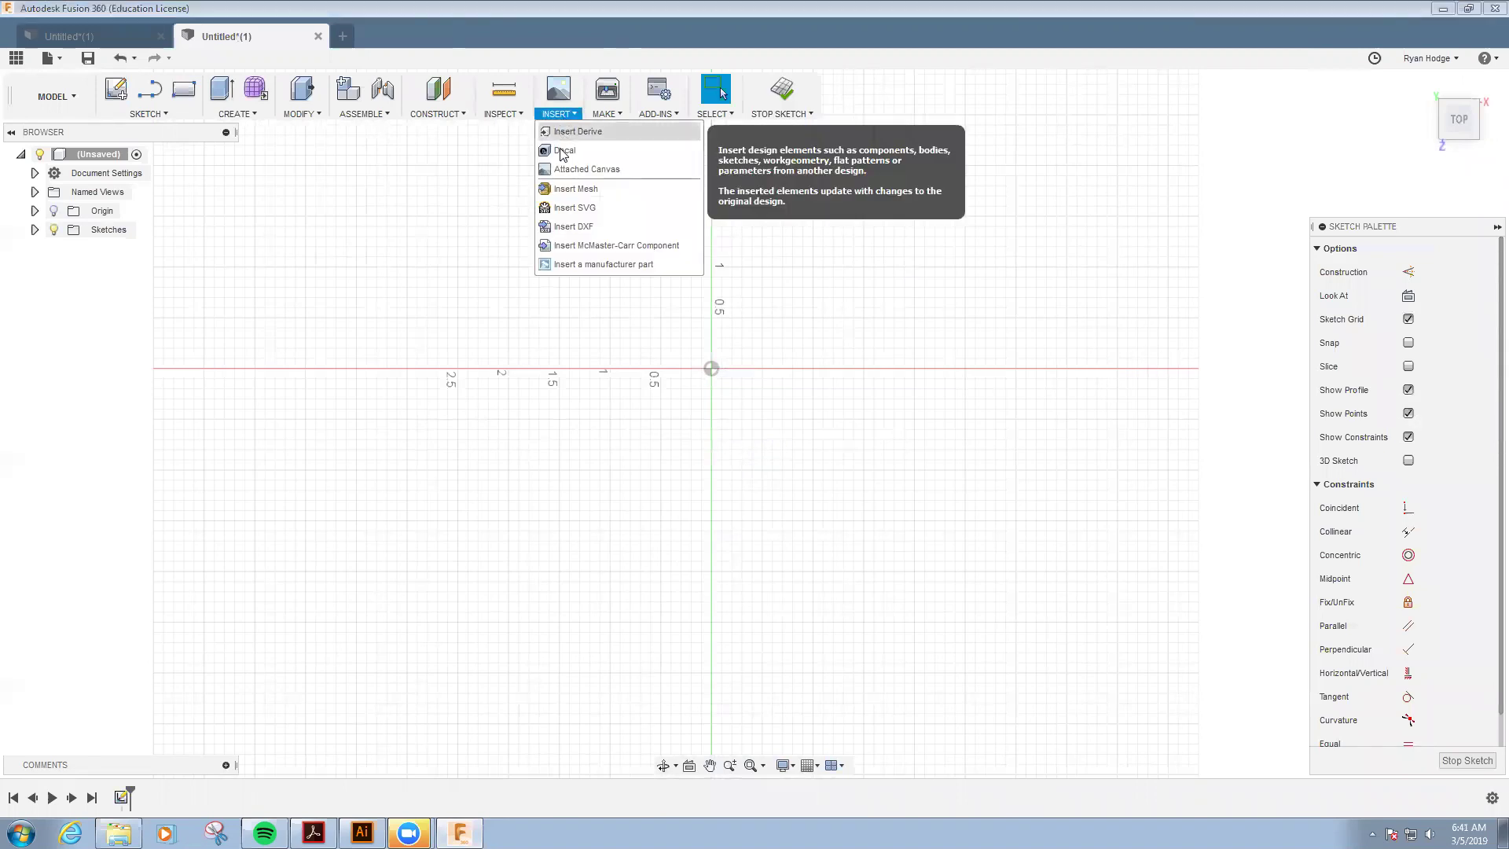
{"action": "left_click", "coordinate": [576, 209]}
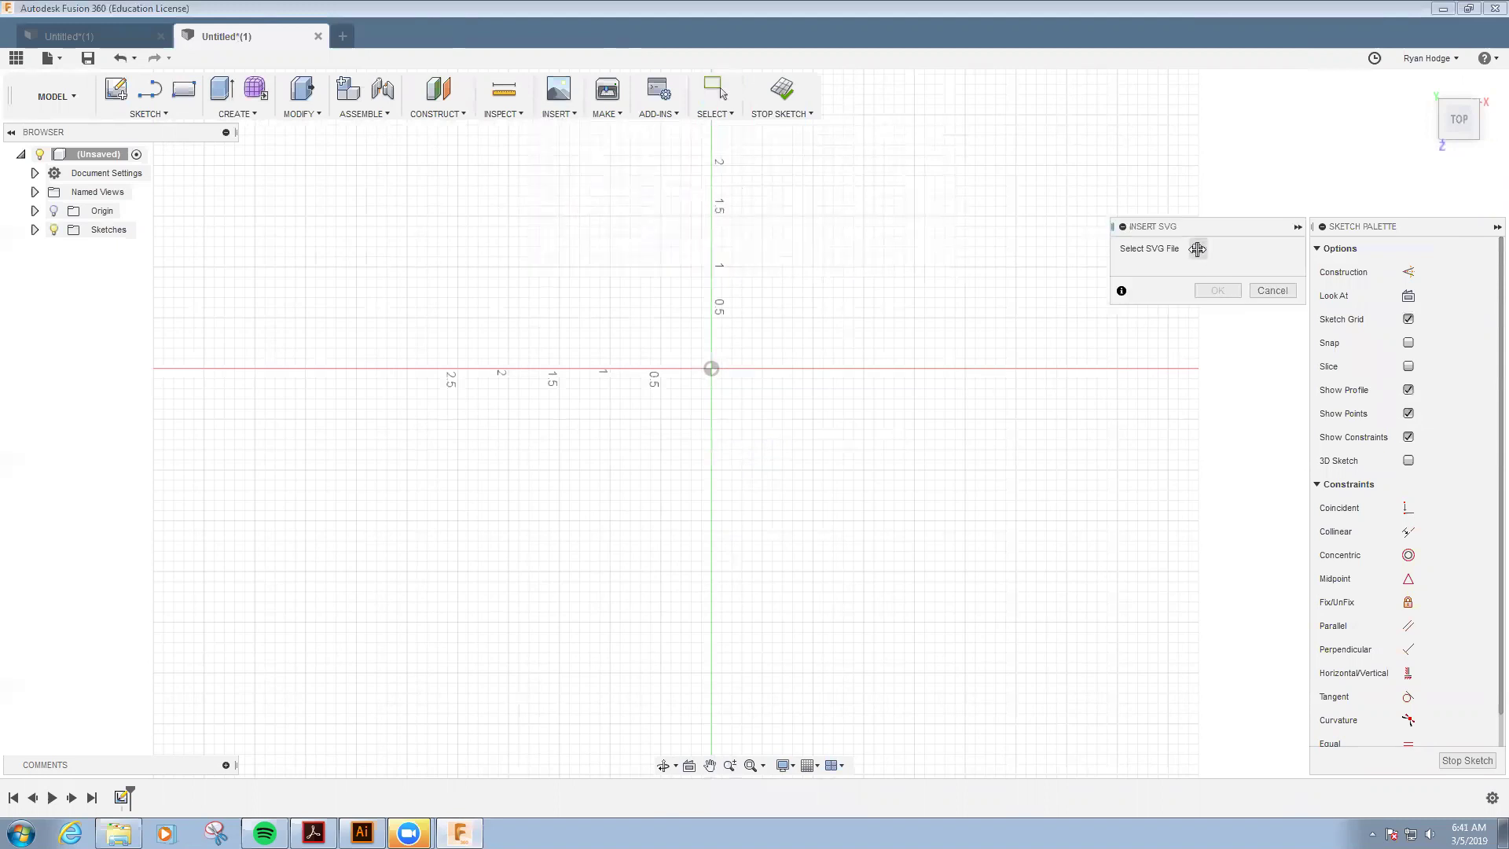
{"action": "left_click", "coordinate": [1198, 246]}
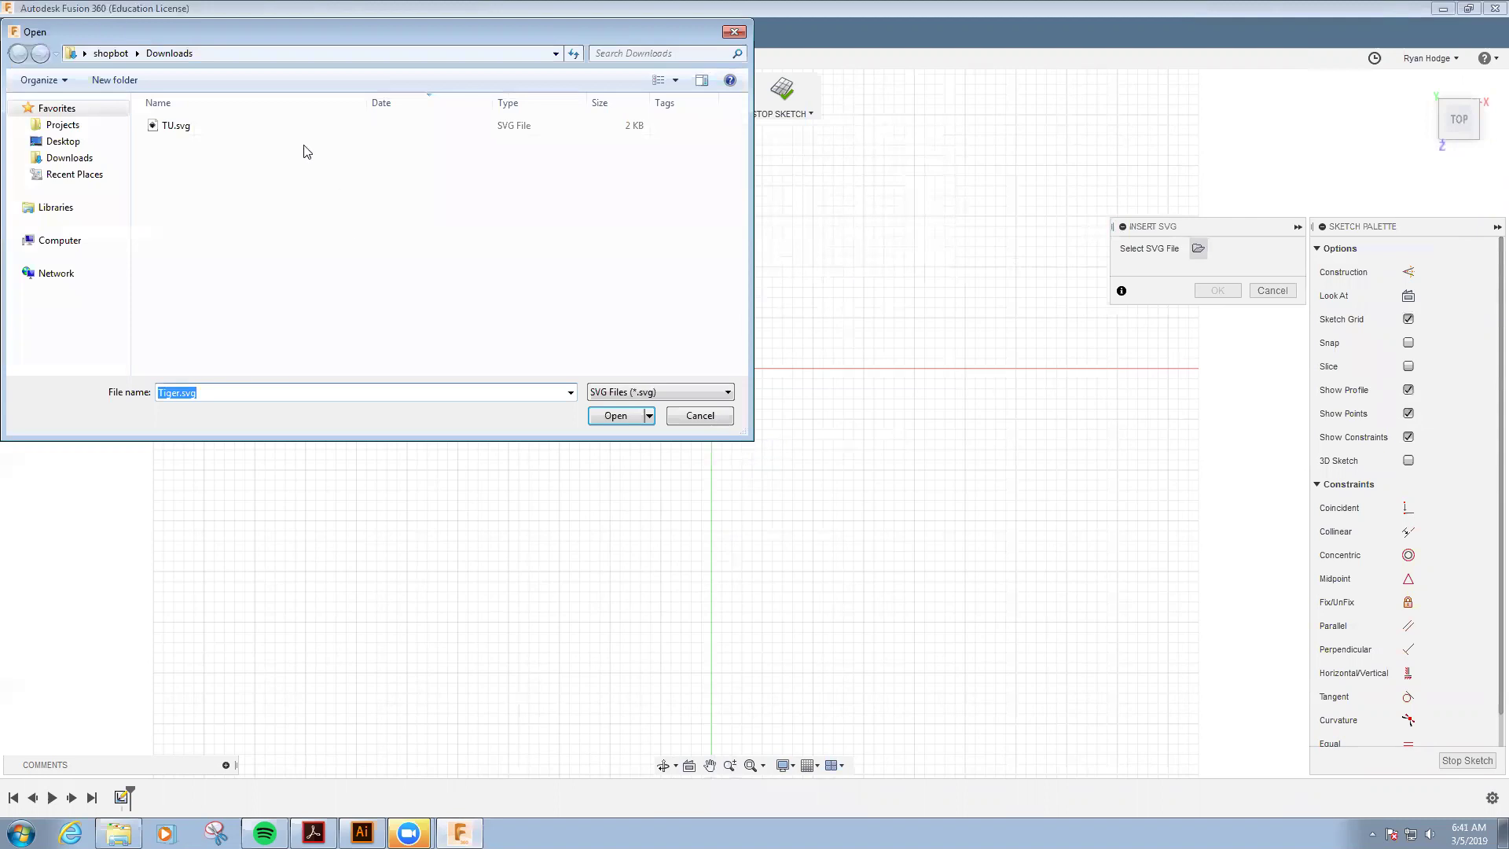
{"action": "left_click", "coordinate": [182, 127]}
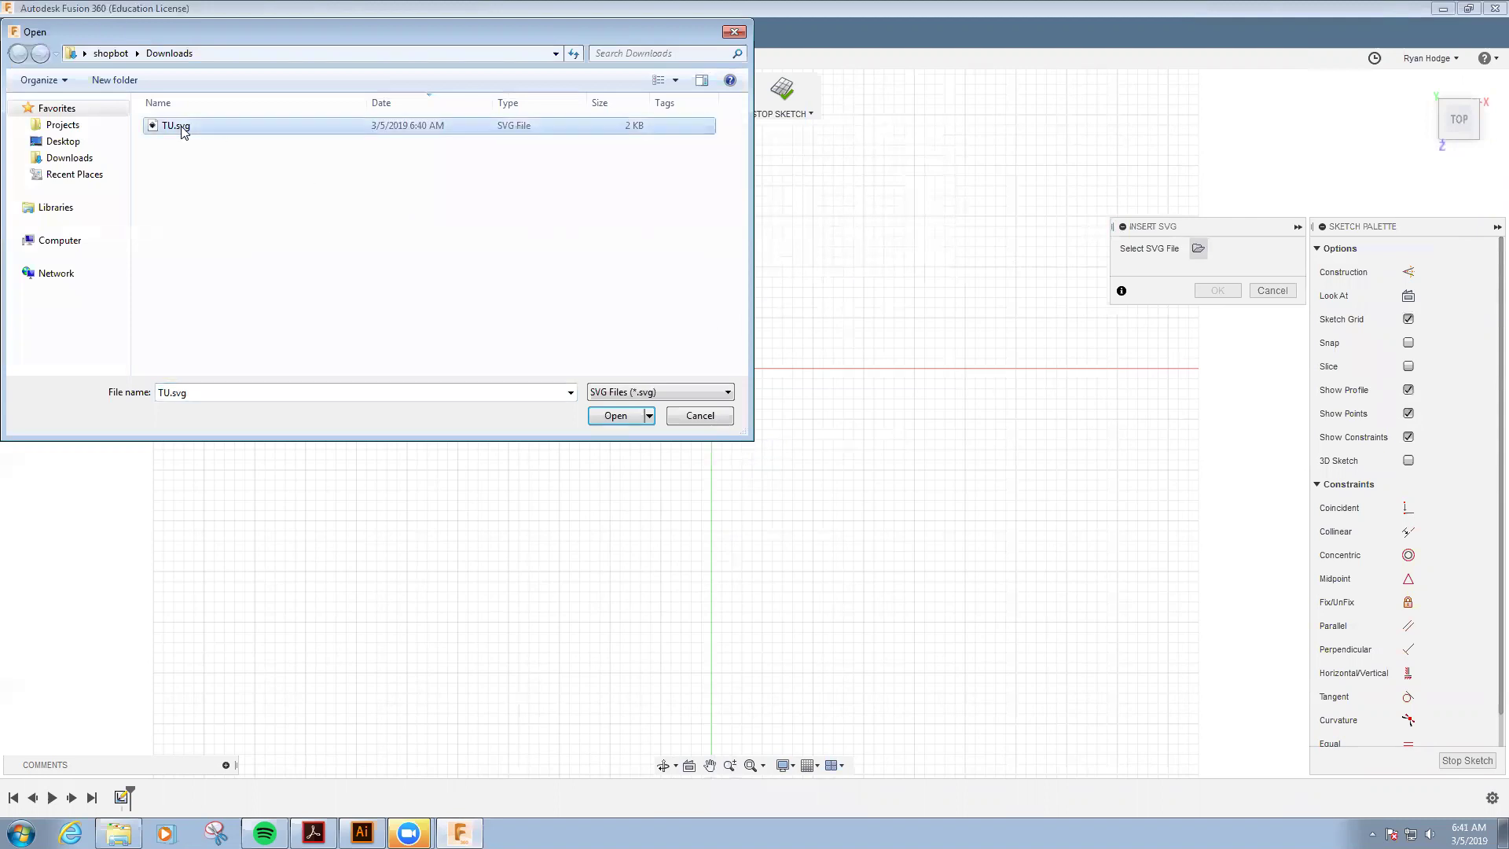
{"action": "left_click", "coordinate": [616, 418]}
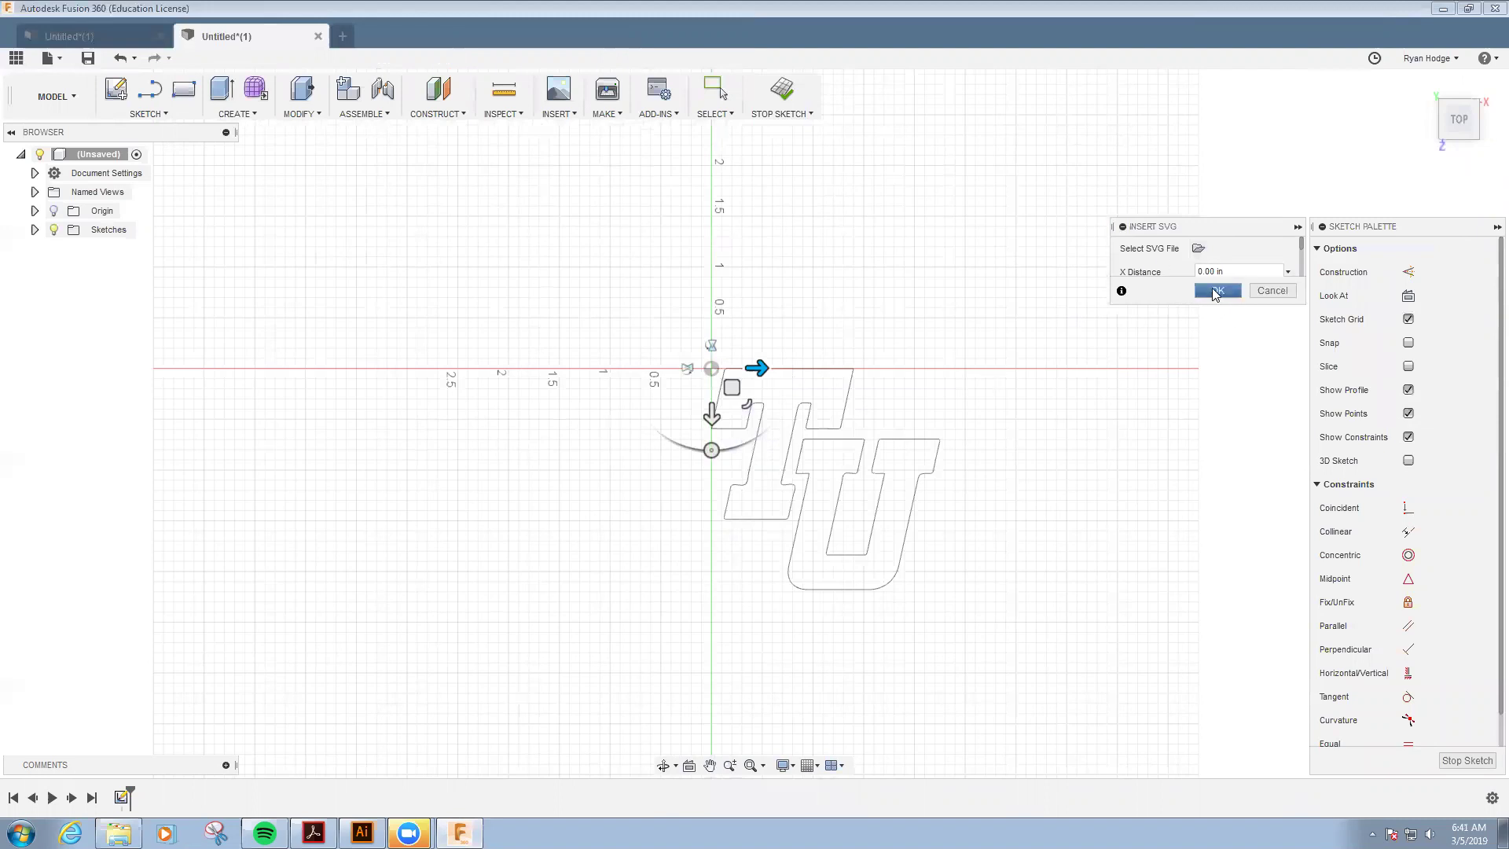
{"action": "left_click", "coordinate": [1215, 293]}
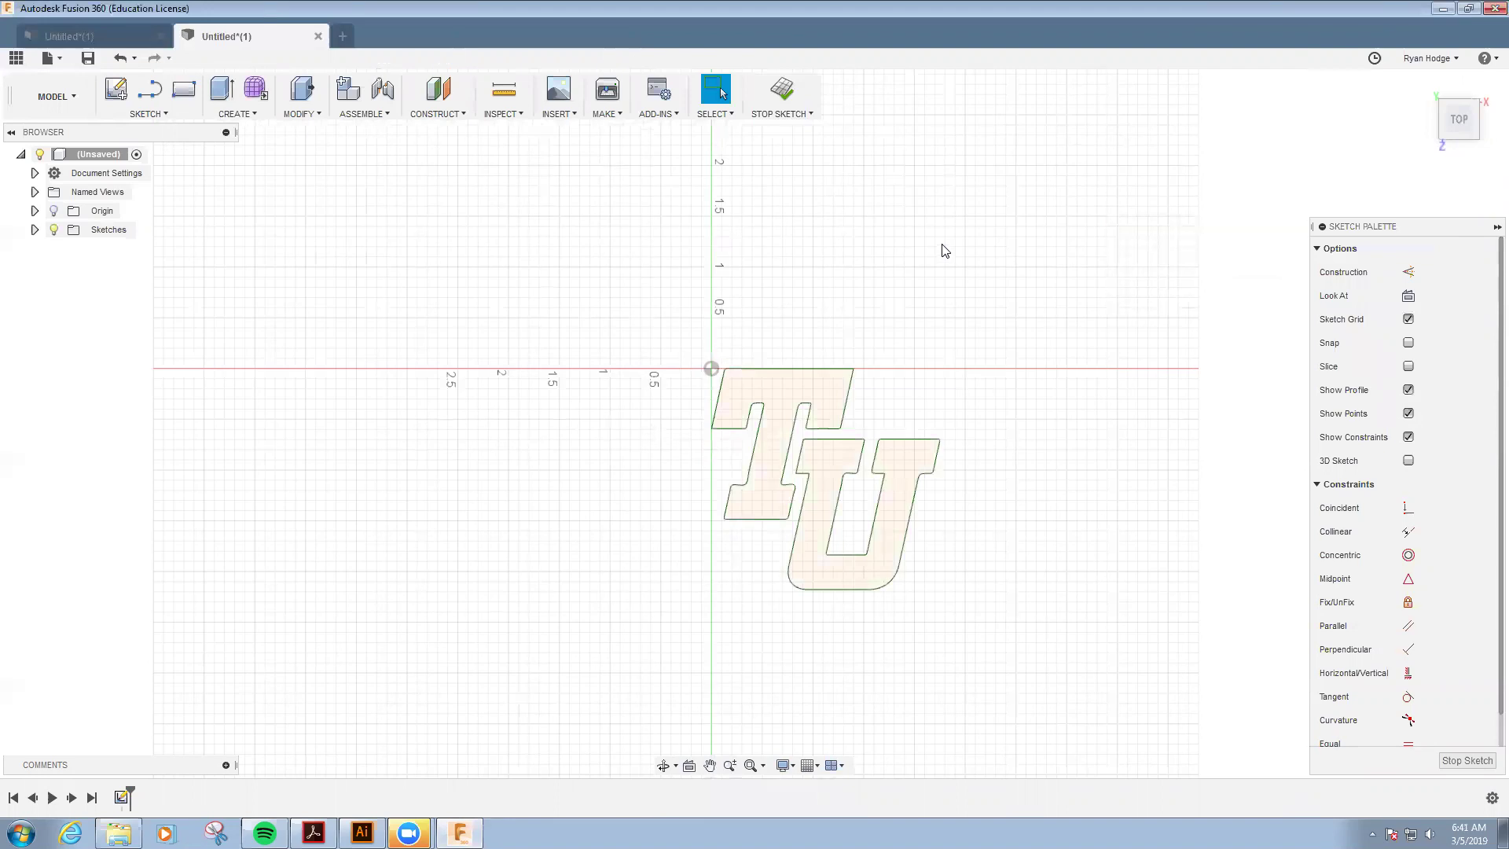
- Draw a closed four-line slanted outline around the TU logo
{"action": "key", "text": "l"}
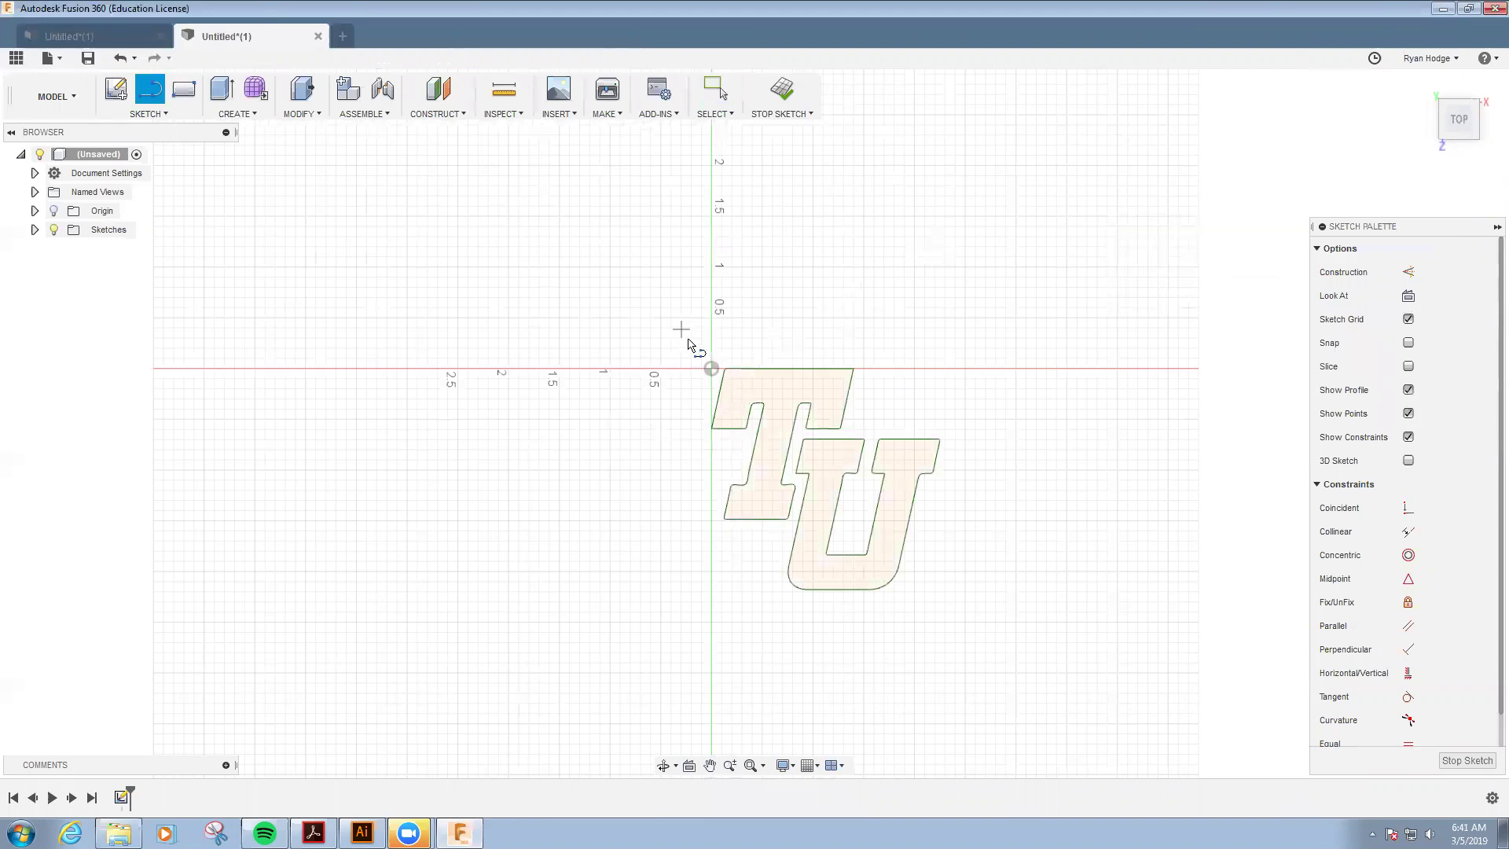
{"action": "left_click", "coordinate": [695, 345]}
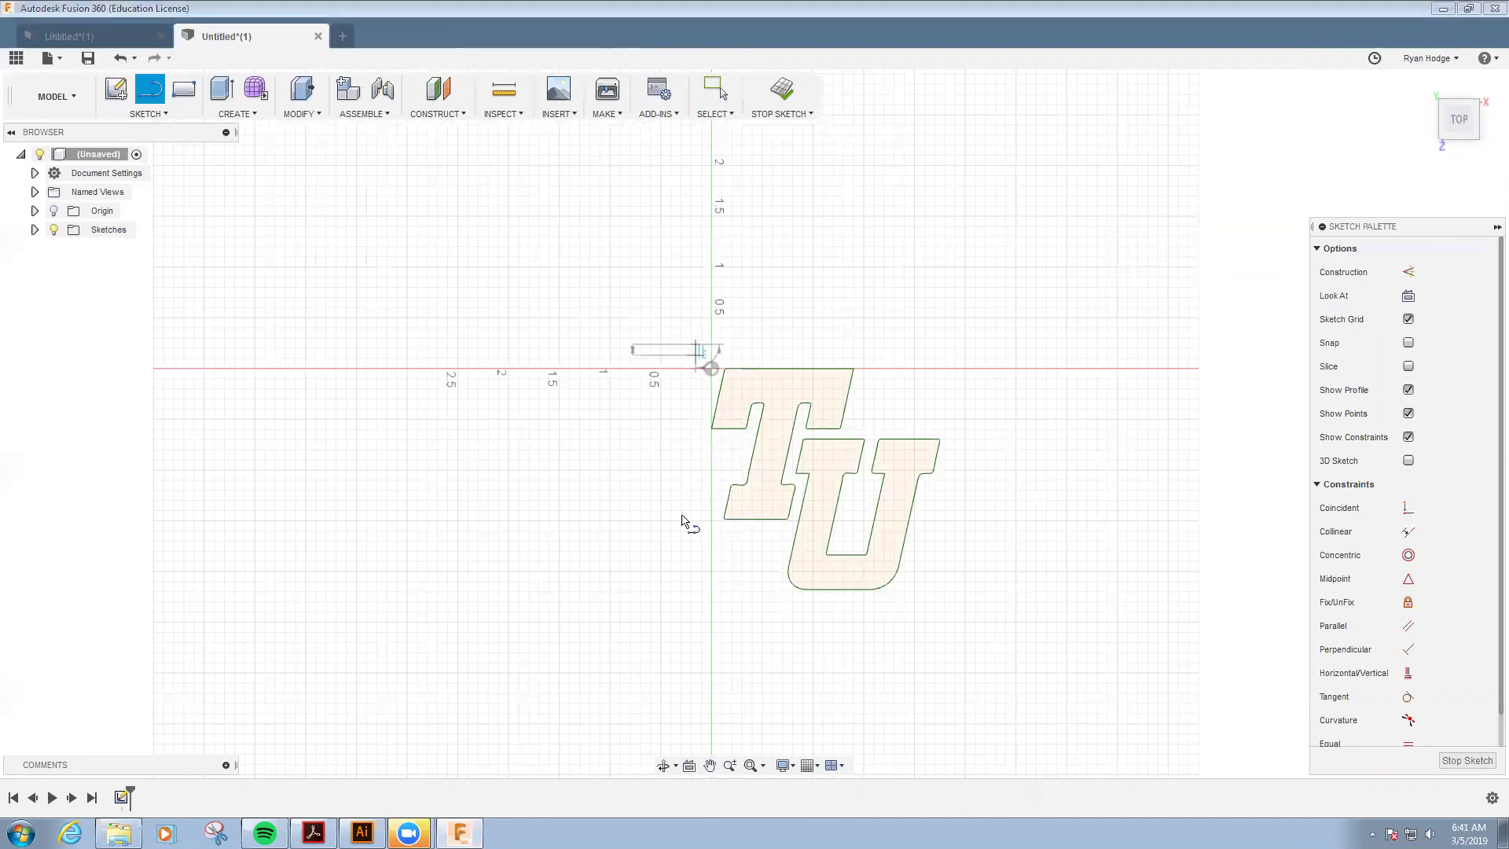
{"action": "left_click", "coordinate": [657, 627]}
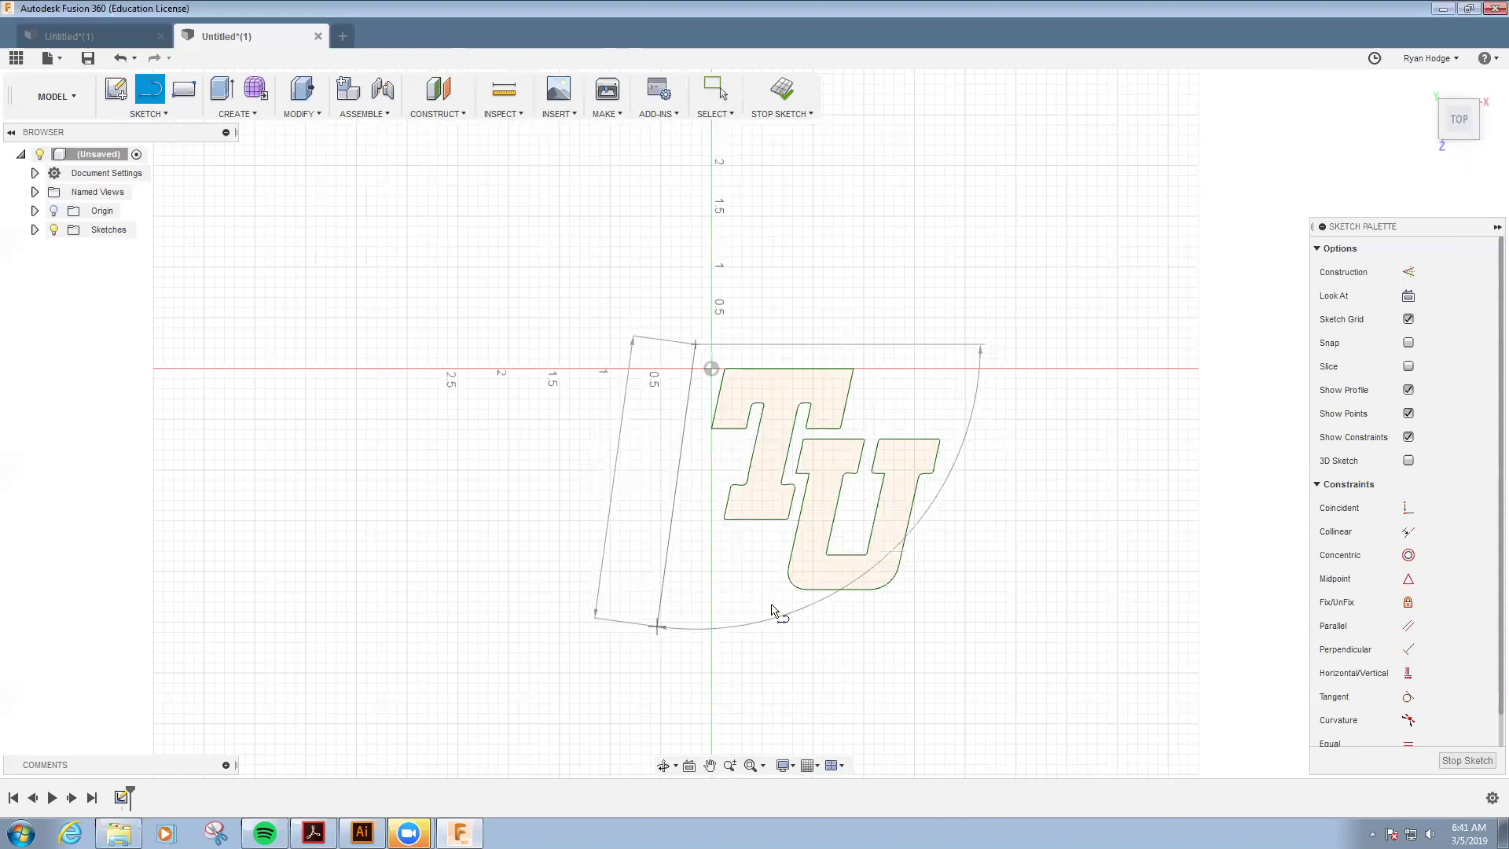
{"action": "left_click", "coordinate": [950, 626]}
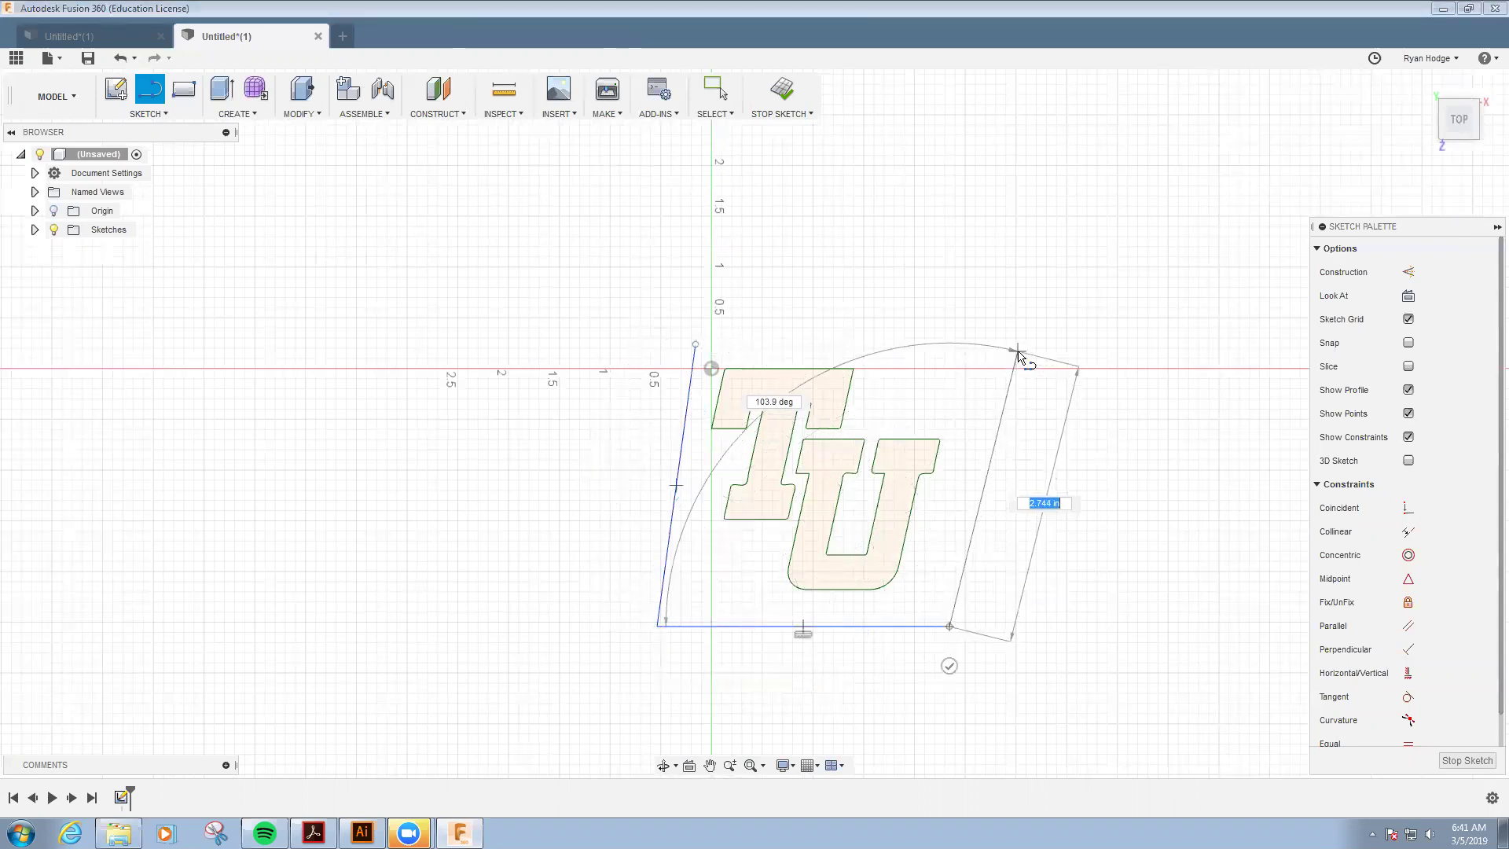
{"action": "left_click", "coordinate": [1006, 345]}
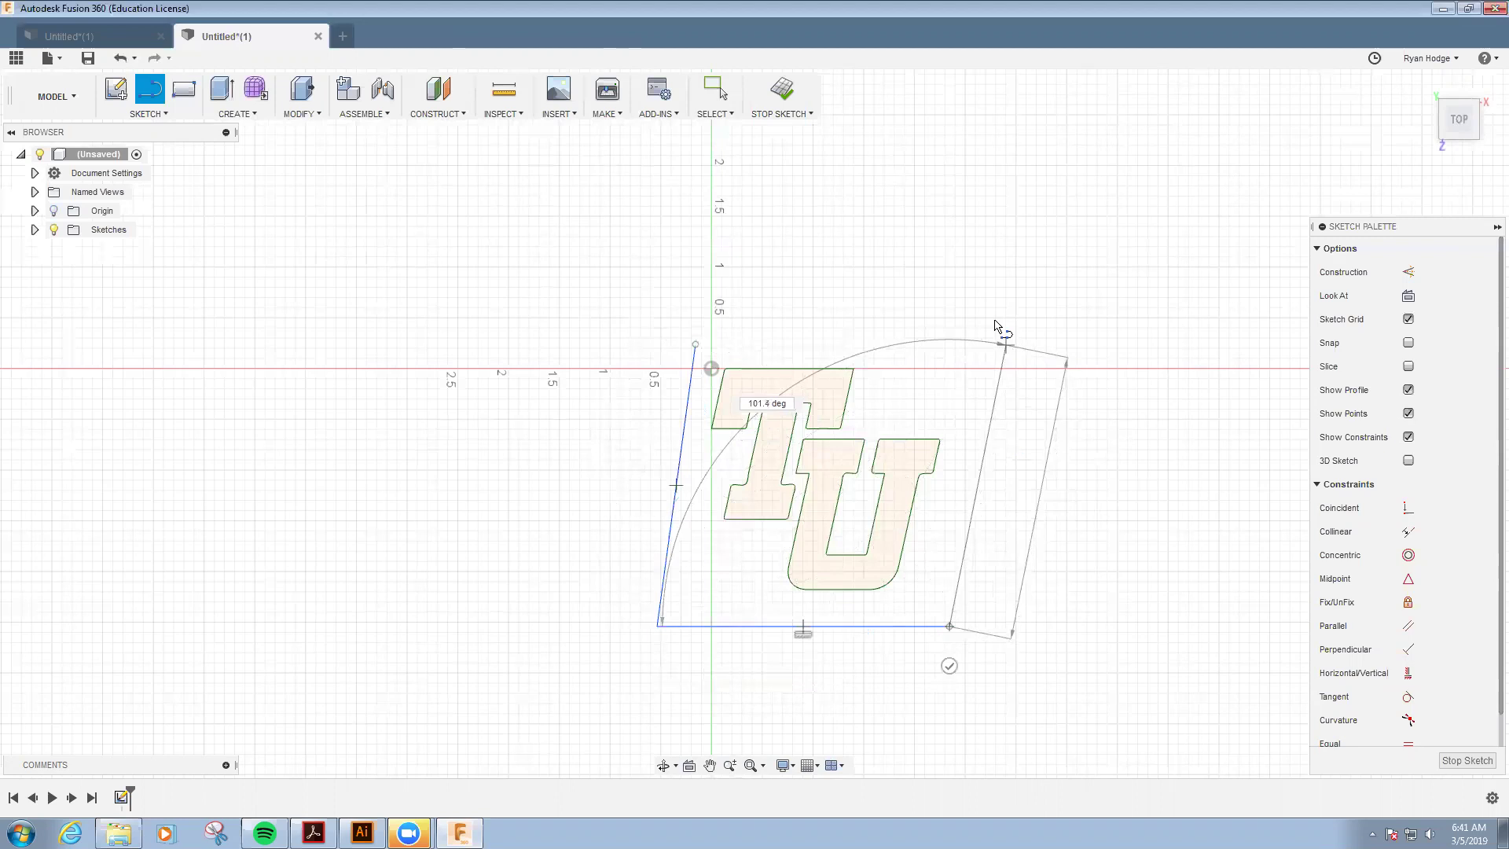
{"action": "left_click", "coordinate": [696, 344]}
{"action": "key", "text": "Escape"}
{"action": "scroll", "coordinate": [822, 511], "scroll_direction": "up", "scroll_amount": 3}
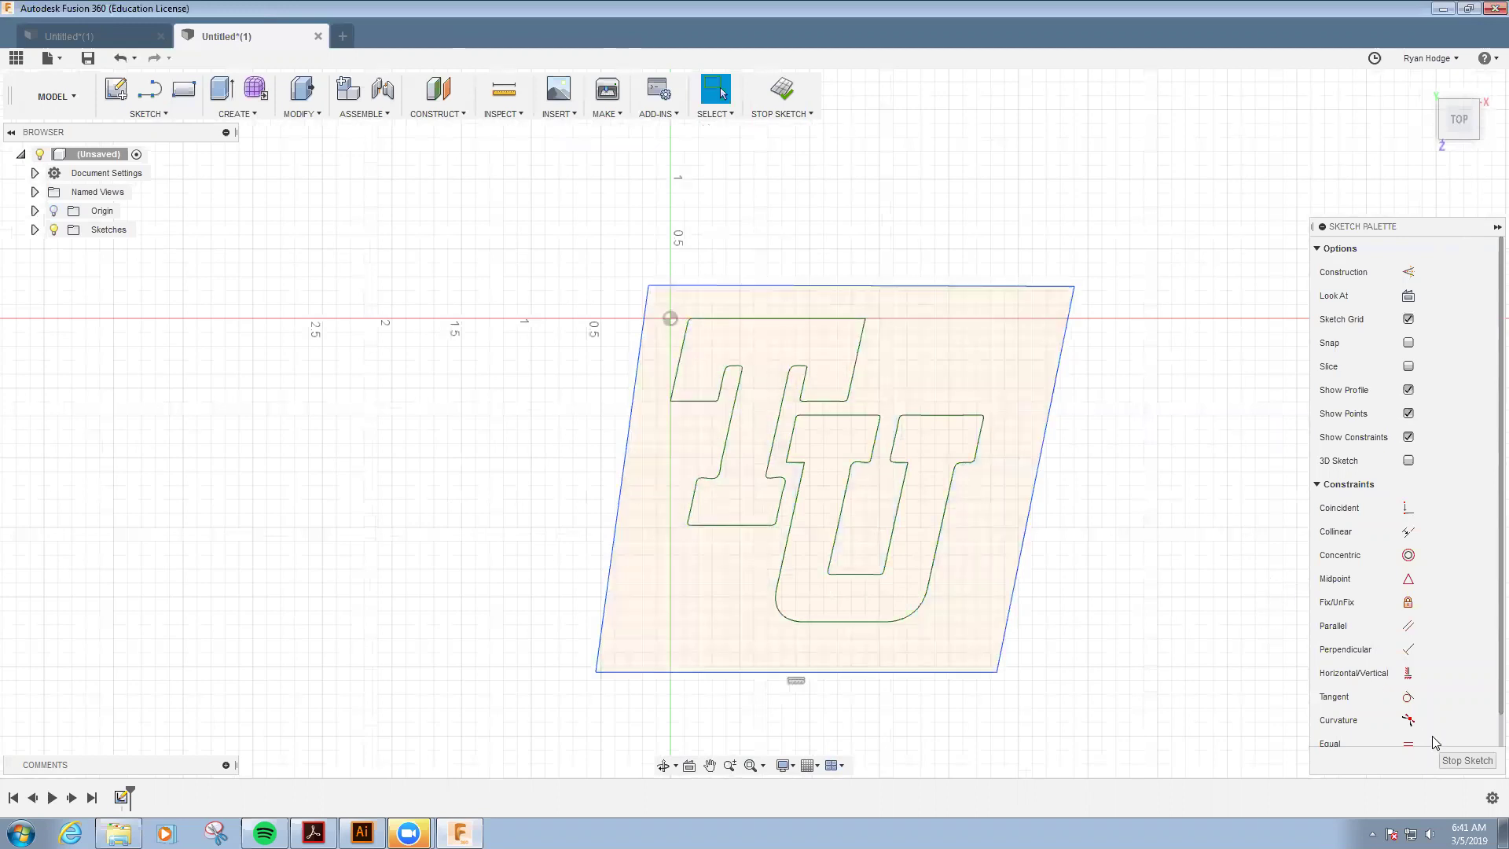
- Make the left and right edges parallel, and the top and bottom edges parallel
{"action": "left_click", "coordinate": [1407, 626]}
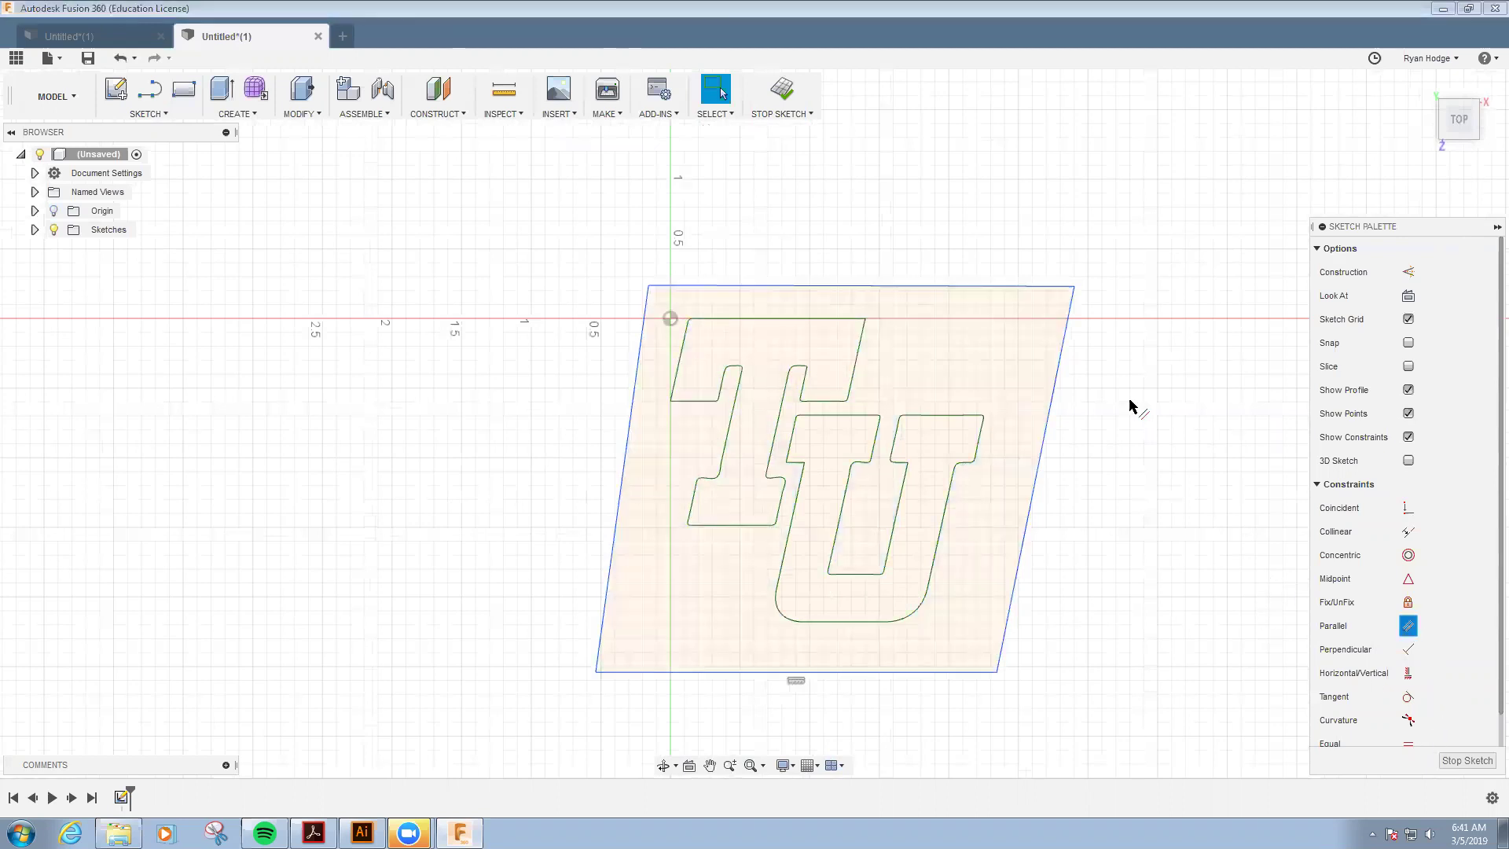
{"action": "left_click", "coordinate": [1041, 482]}
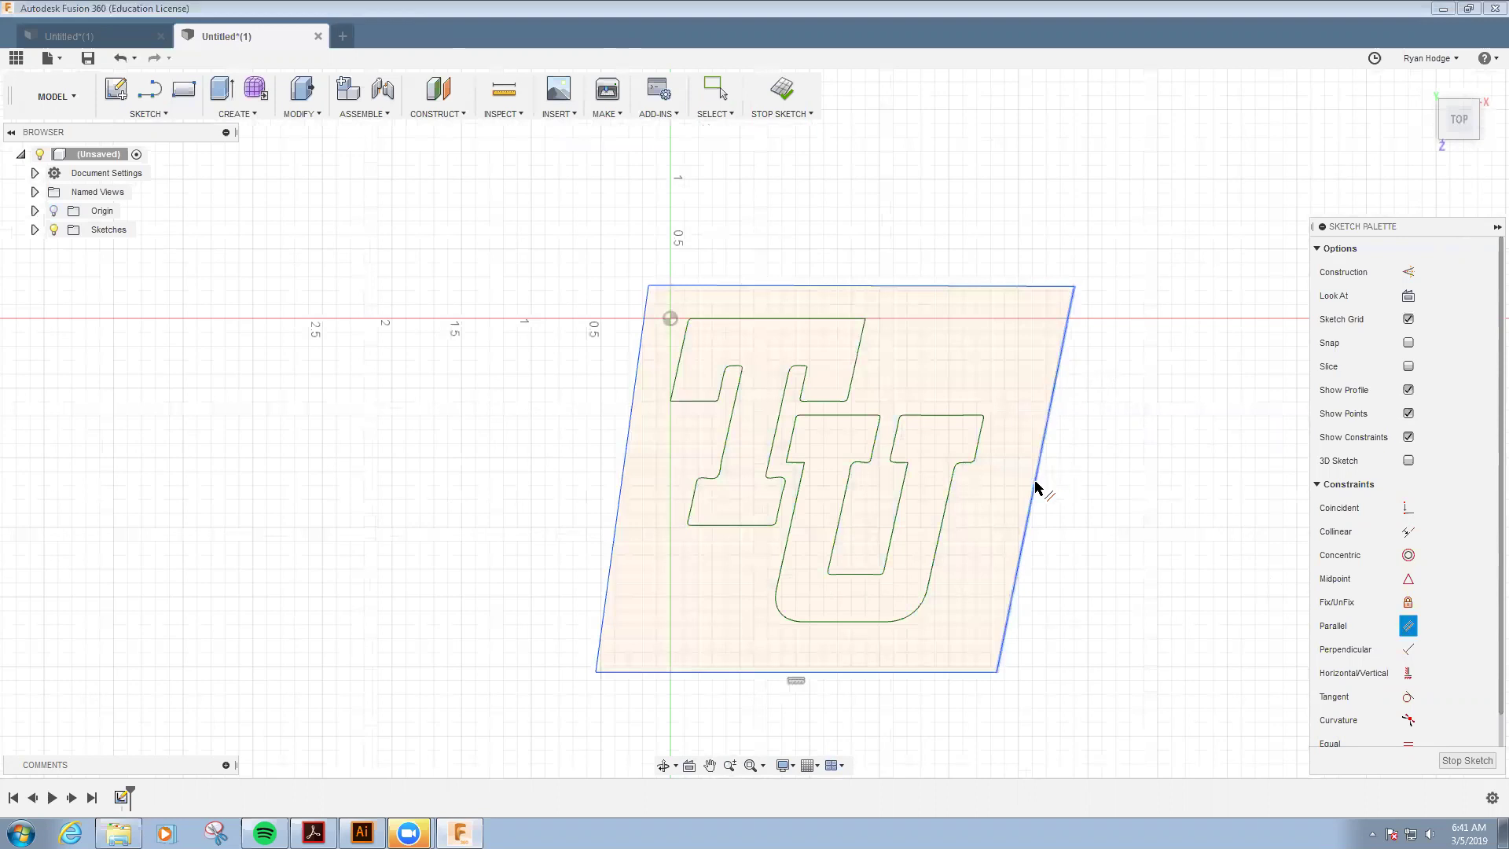
{"action": "left_click", "coordinate": [624, 472]}
{"action": "left_click", "coordinate": [950, 287]}
{"action": "left_click", "coordinate": [939, 673]}
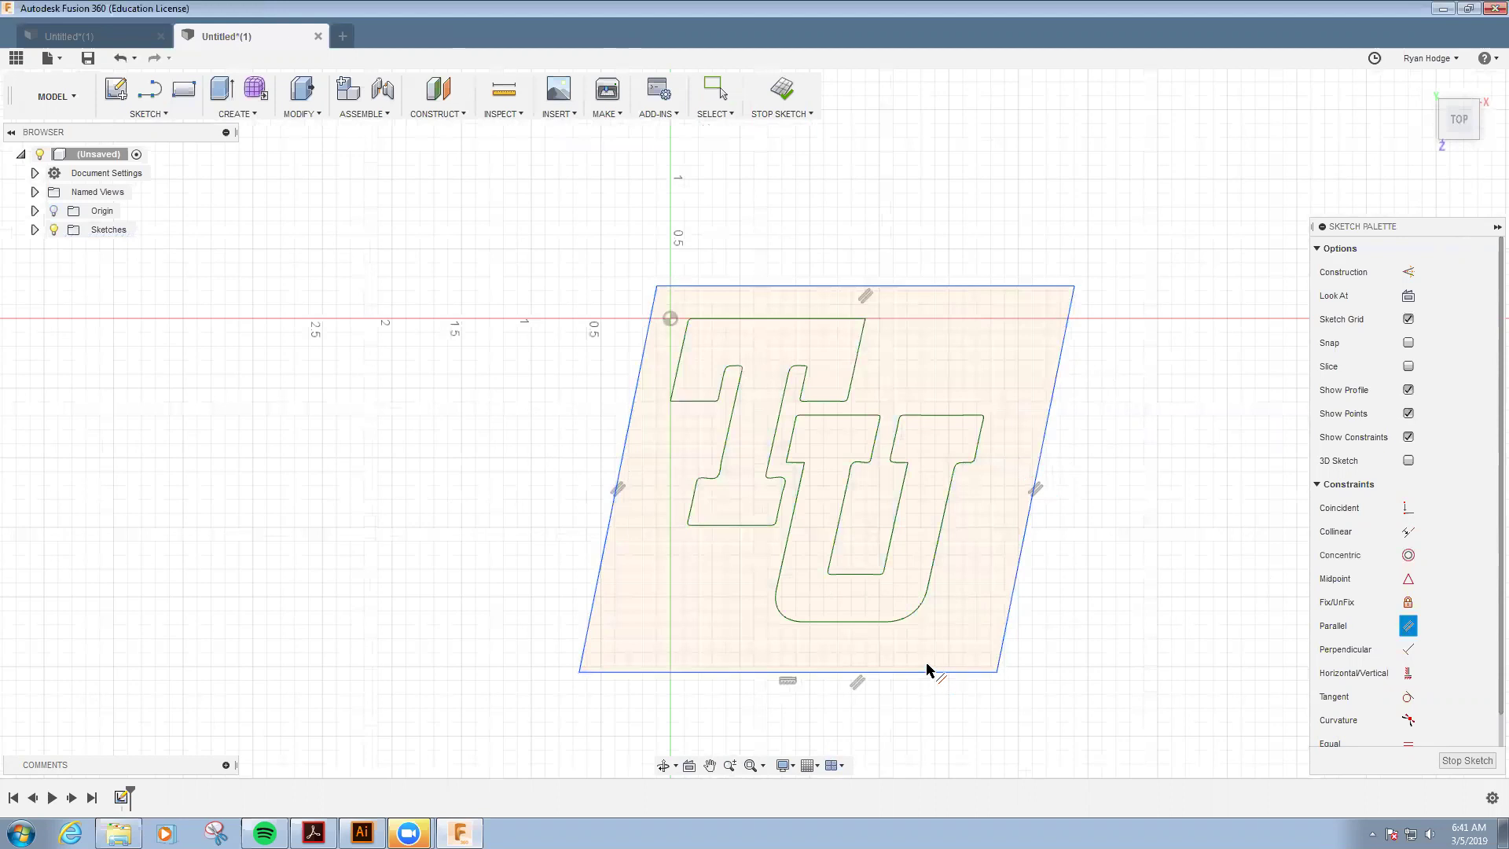
{"action": "key", "text": "Escape"}
- Drag the four corner points inward to frame the TU logo more snugly
{"action": "mouse_move", "coordinate": [1075, 293]}
{"action": "left_mouse_down"}
{"action": "mouse_move", "coordinate": [1049, 313]}
{"action": "mouse_move", "coordinate": [1024, 304]}
{"action": "left_mouse_up"}
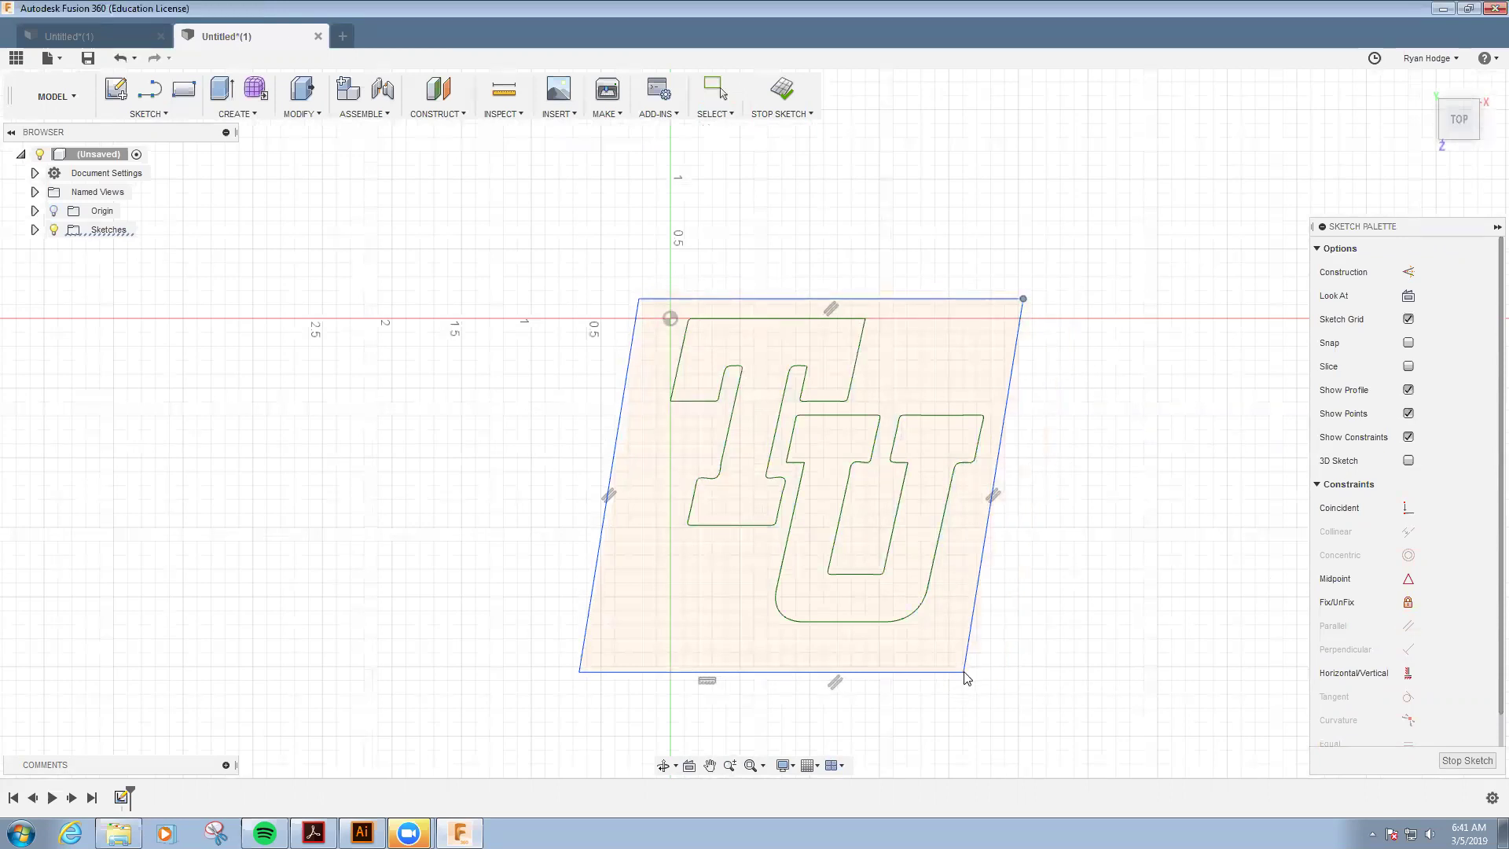
{"action": "left_click_drag", "start_coordinate": [965, 672], "coordinate": [957, 636]}
{"action": "left_click_drag", "start_coordinate": [582, 643], "coordinate": [620, 638]}
{"action": "left_click_drag", "start_coordinate": [670, 305], "coordinate": [667, 297]}
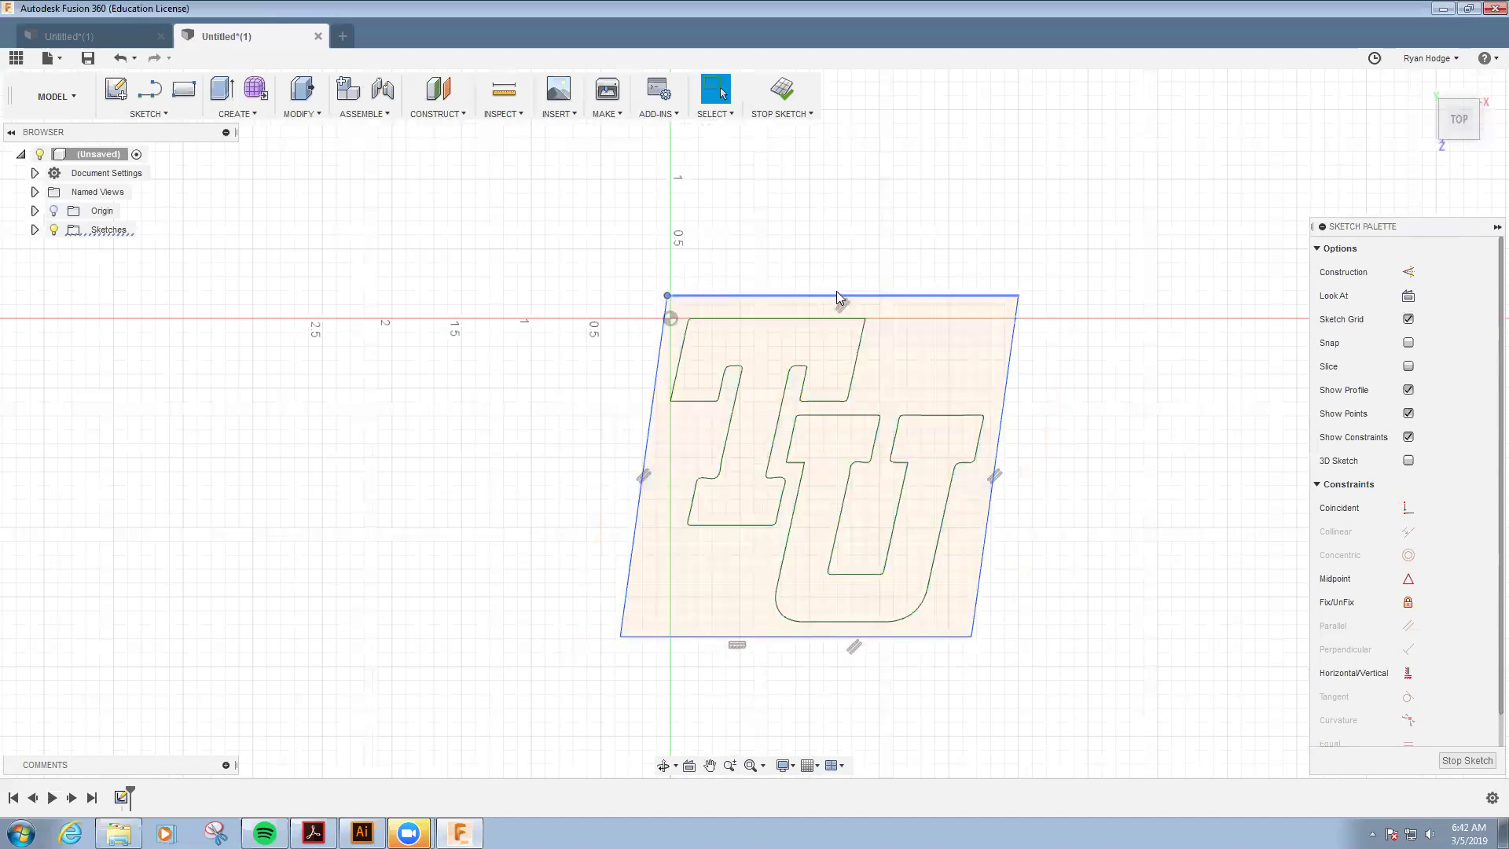
{"action": "left_click", "coordinate": [926, 179]}
- Finish the sketch and extrude the plate profile with the T and U shapes into a new body
{"action": "left_click", "coordinate": [793, 94]}
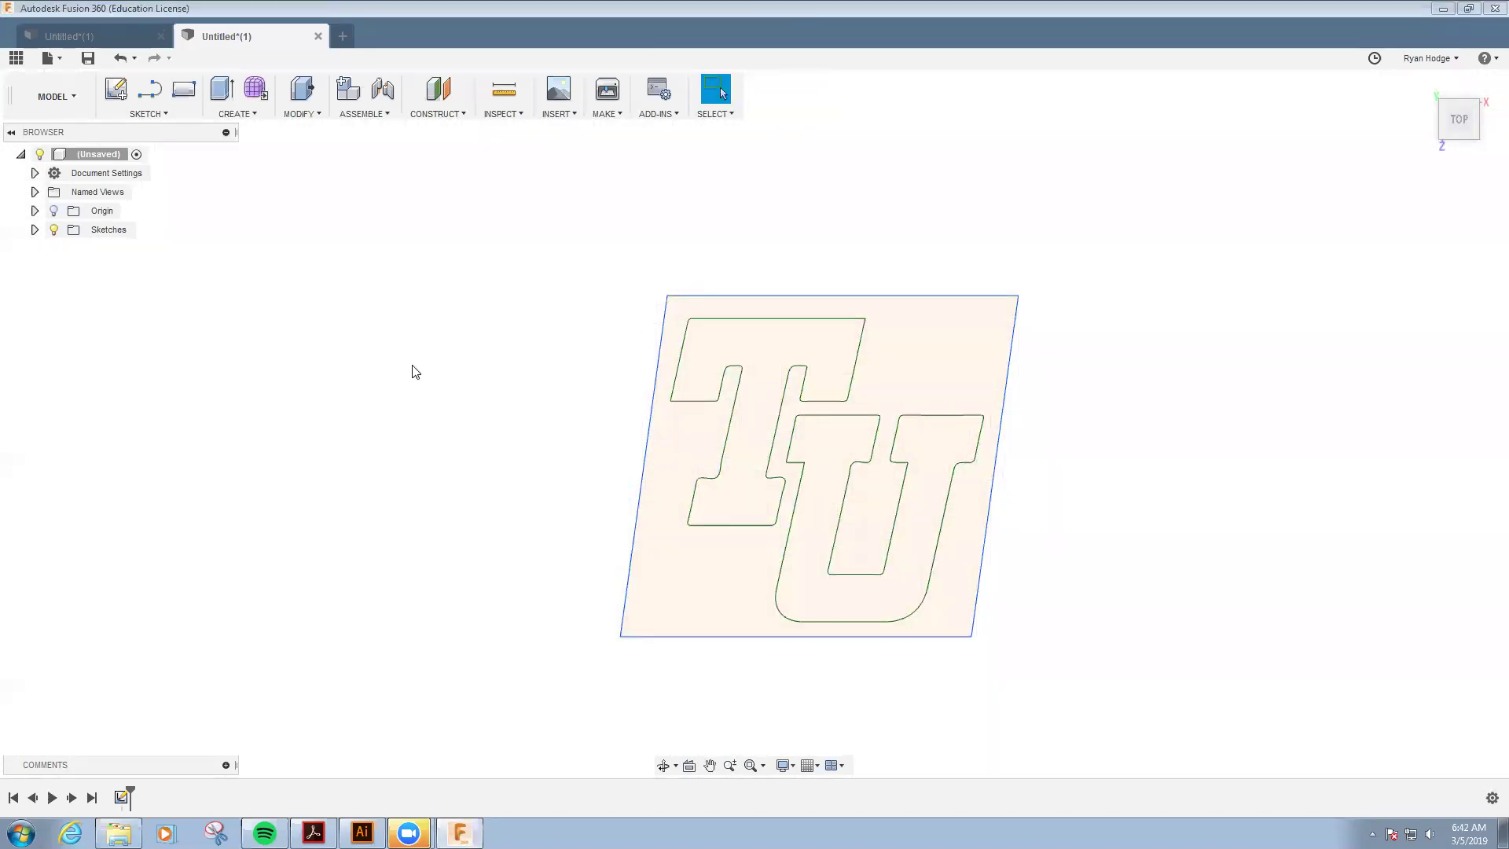
{"action": "key", "text": "e"}
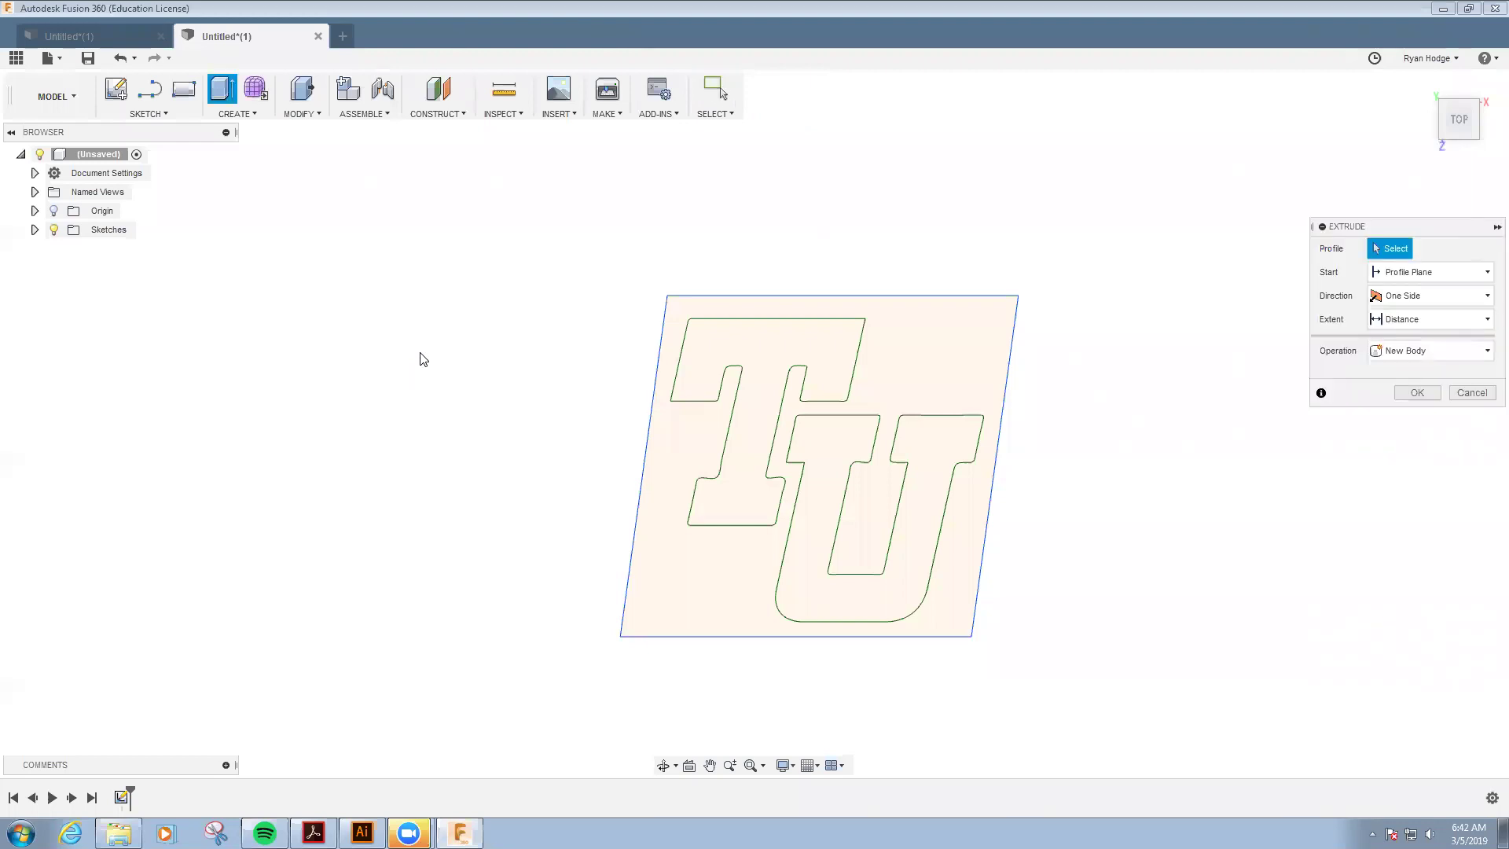
{"action": "left_click", "coordinate": [900, 364]}
{"action": "left_click", "coordinate": [839, 358]}
{"action": "left_click", "coordinate": [910, 445]}
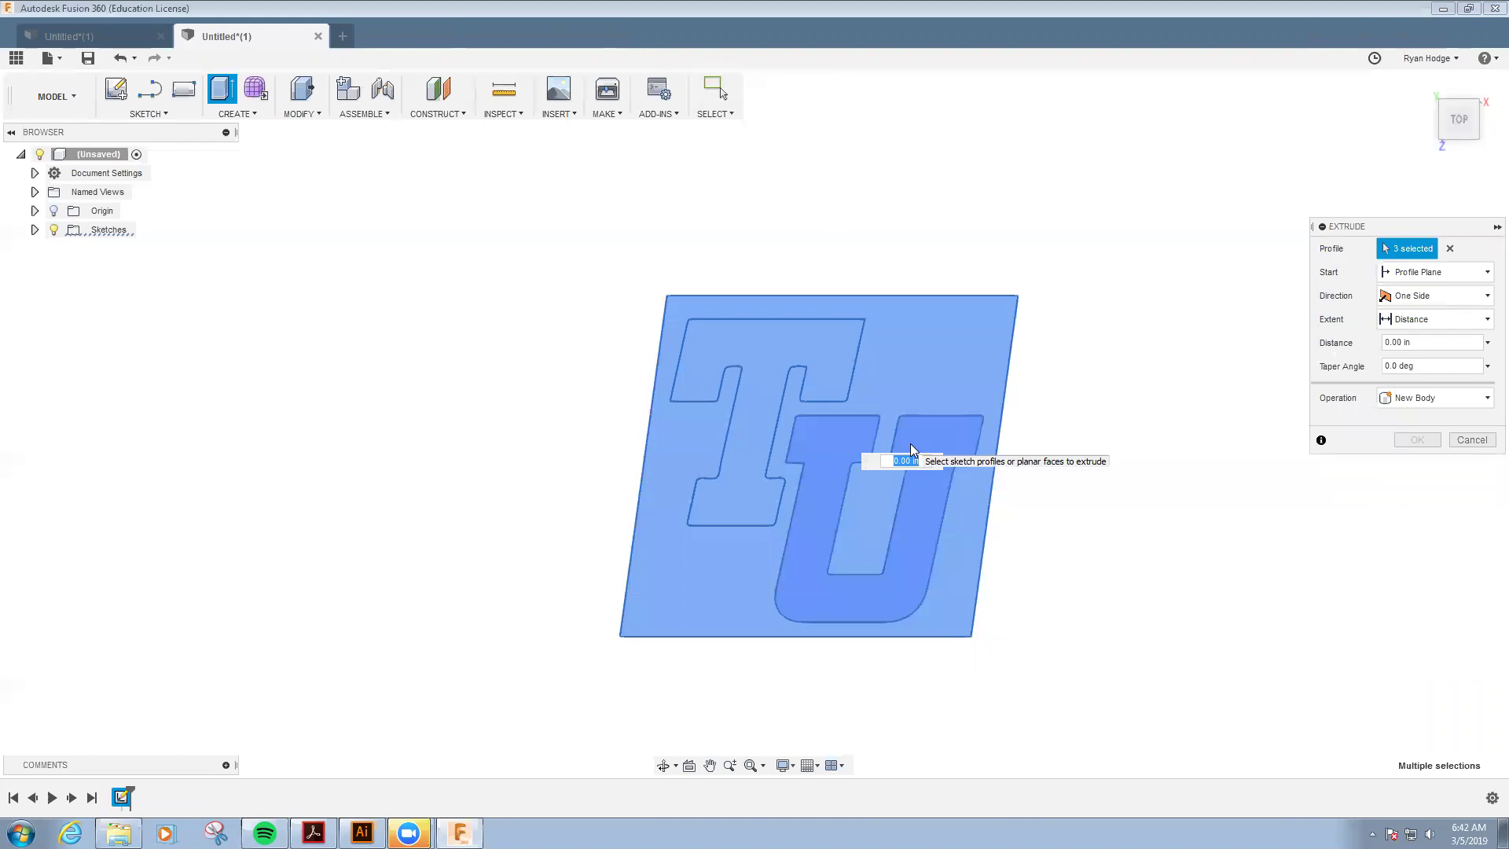
{"action": "key", "text": "Return"}
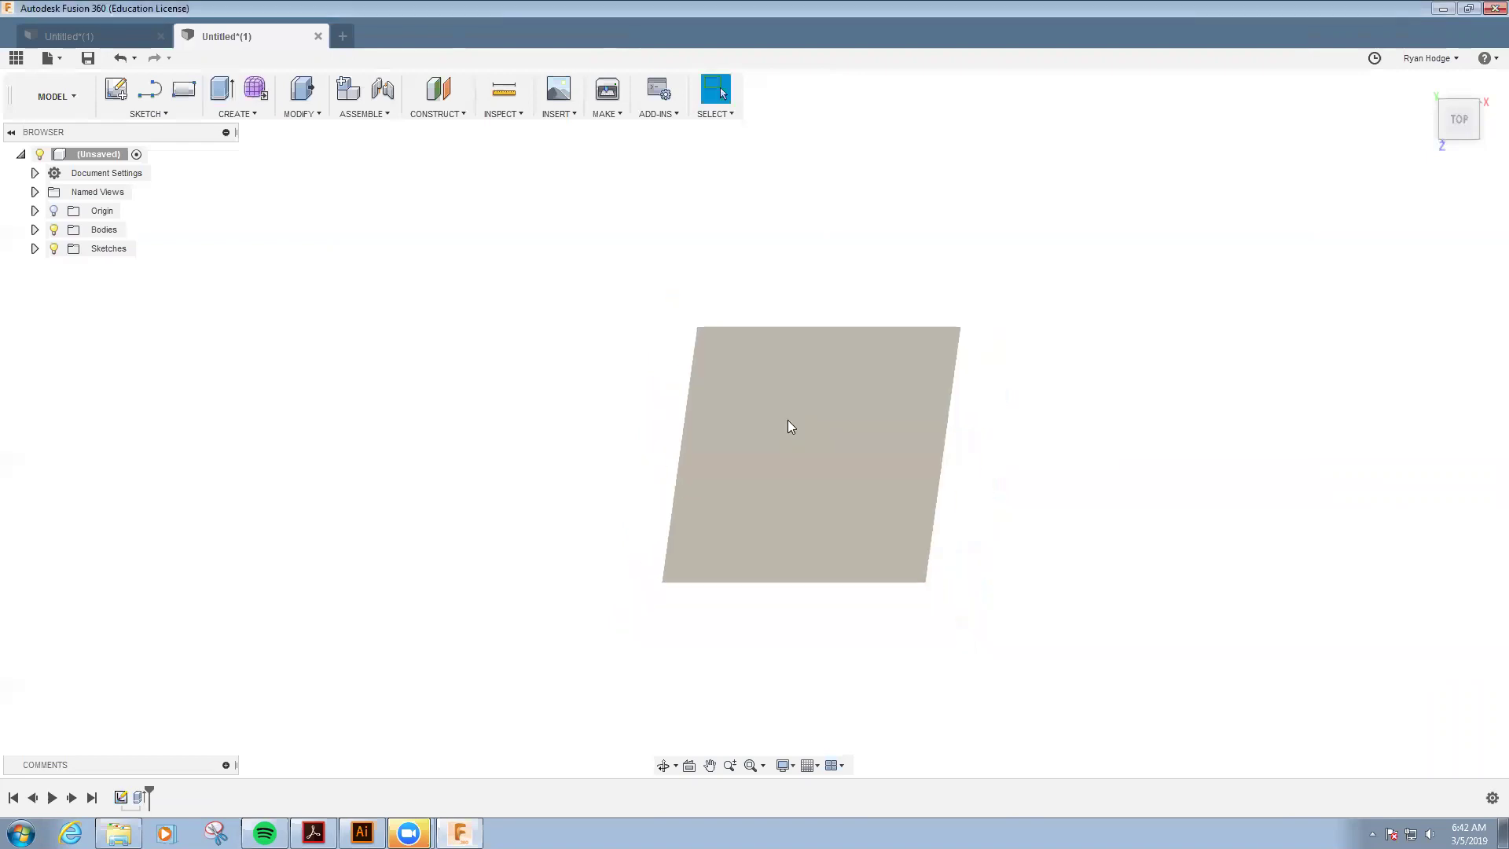
- Show Sketch1 again and select the T and U letter profiles for a new extrusion
{"action": "left_click", "coordinate": [35, 249]}
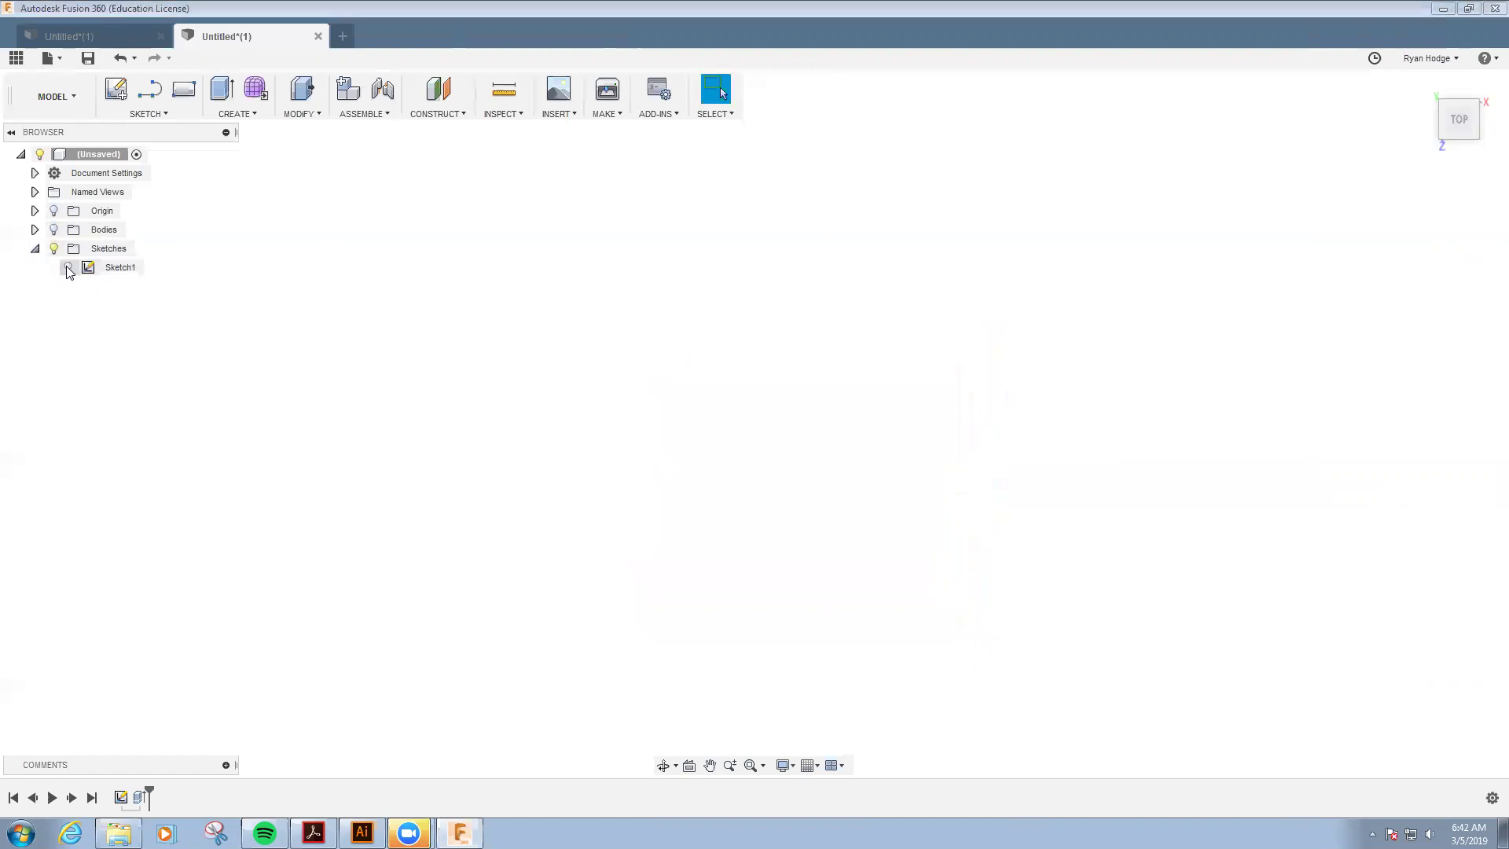
{"action": "left_click", "coordinate": [68, 268]}
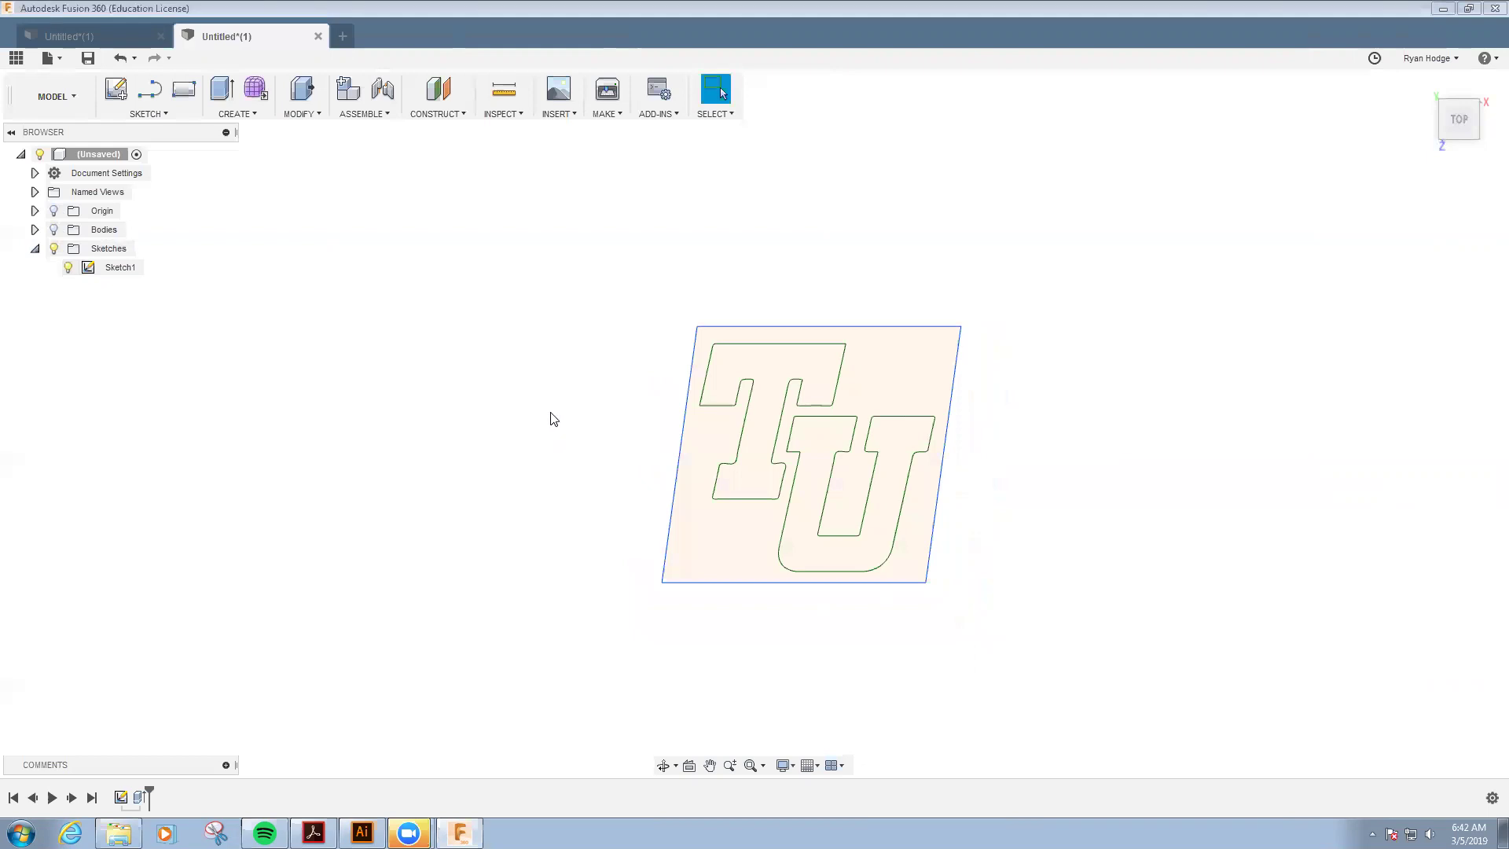
{"action": "key", "text": "e"}
{"action": "left_click", "coordinate": [759, 369]}
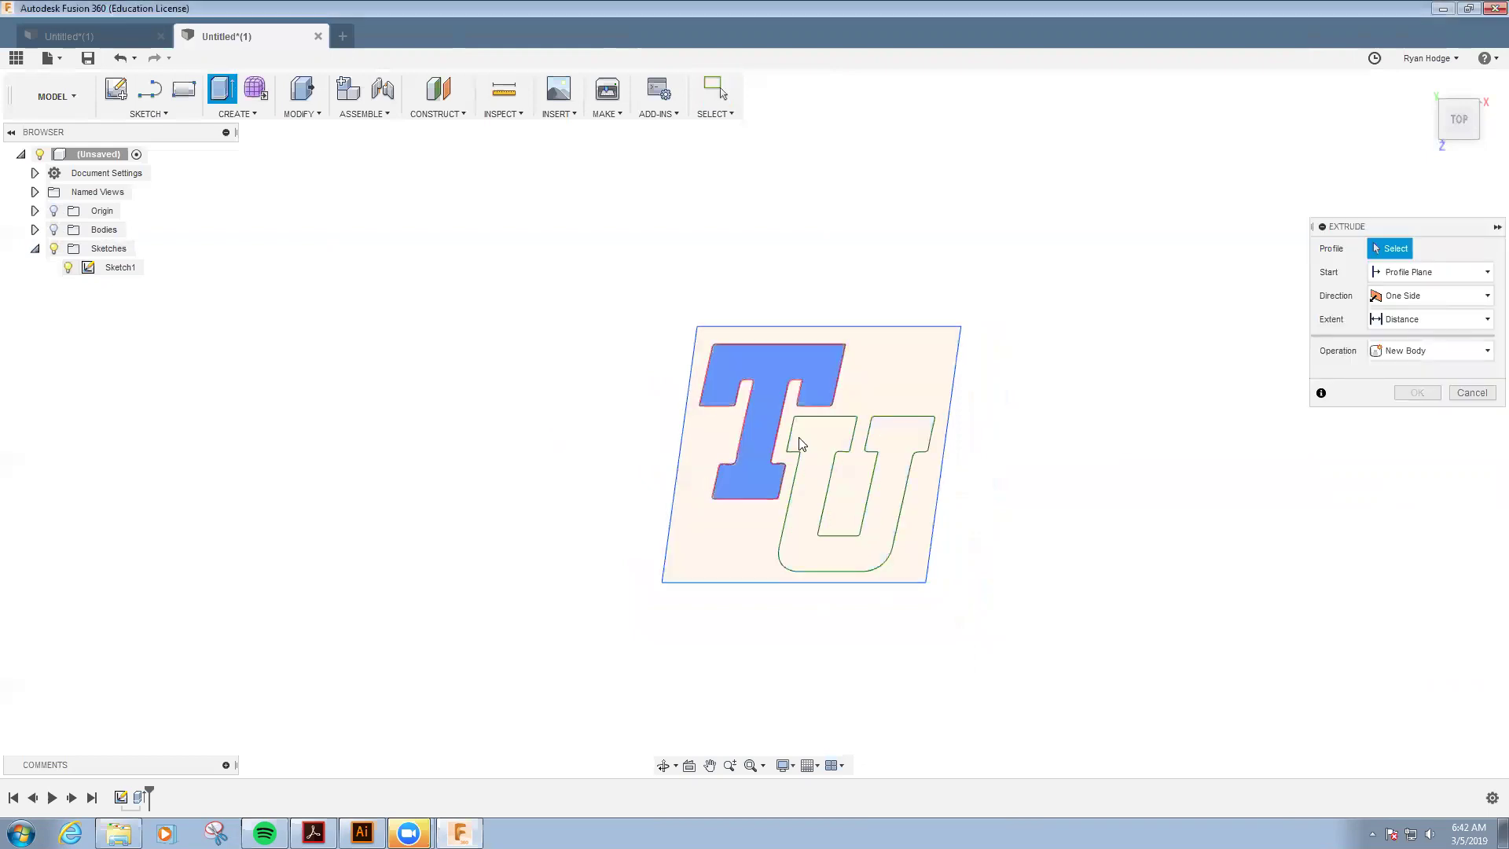
{"action": "left_click", "coordinate": [822, 438]}
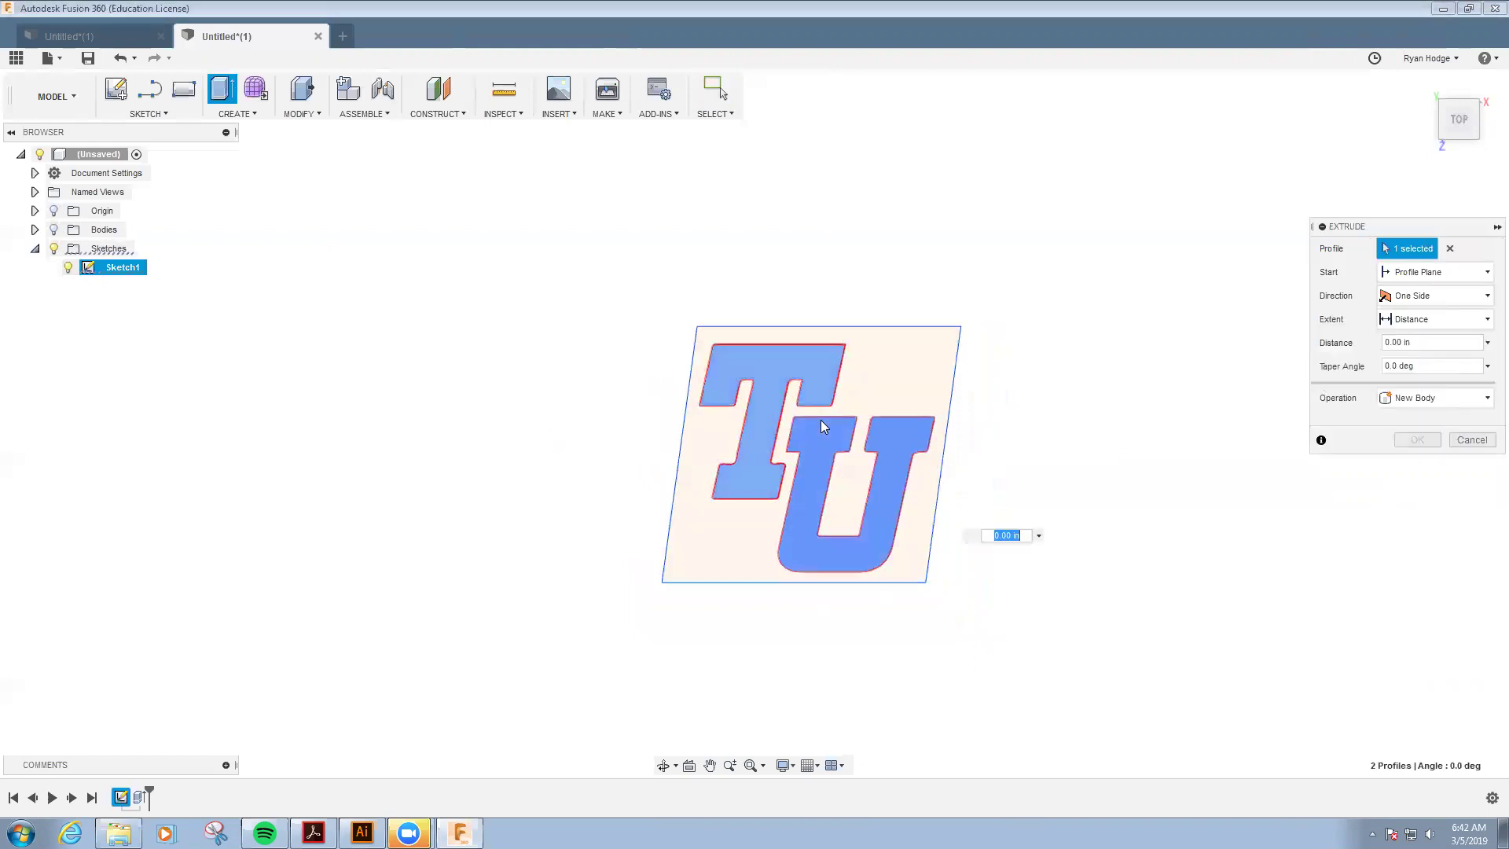
- Cut the letters -0.1 in deep, starting from the block's top face, then hide Sketch1
{"action": "left_click", "coordinate": [1462, 278]}
{"action": "left_click", "coordinate": [1423, 334]}
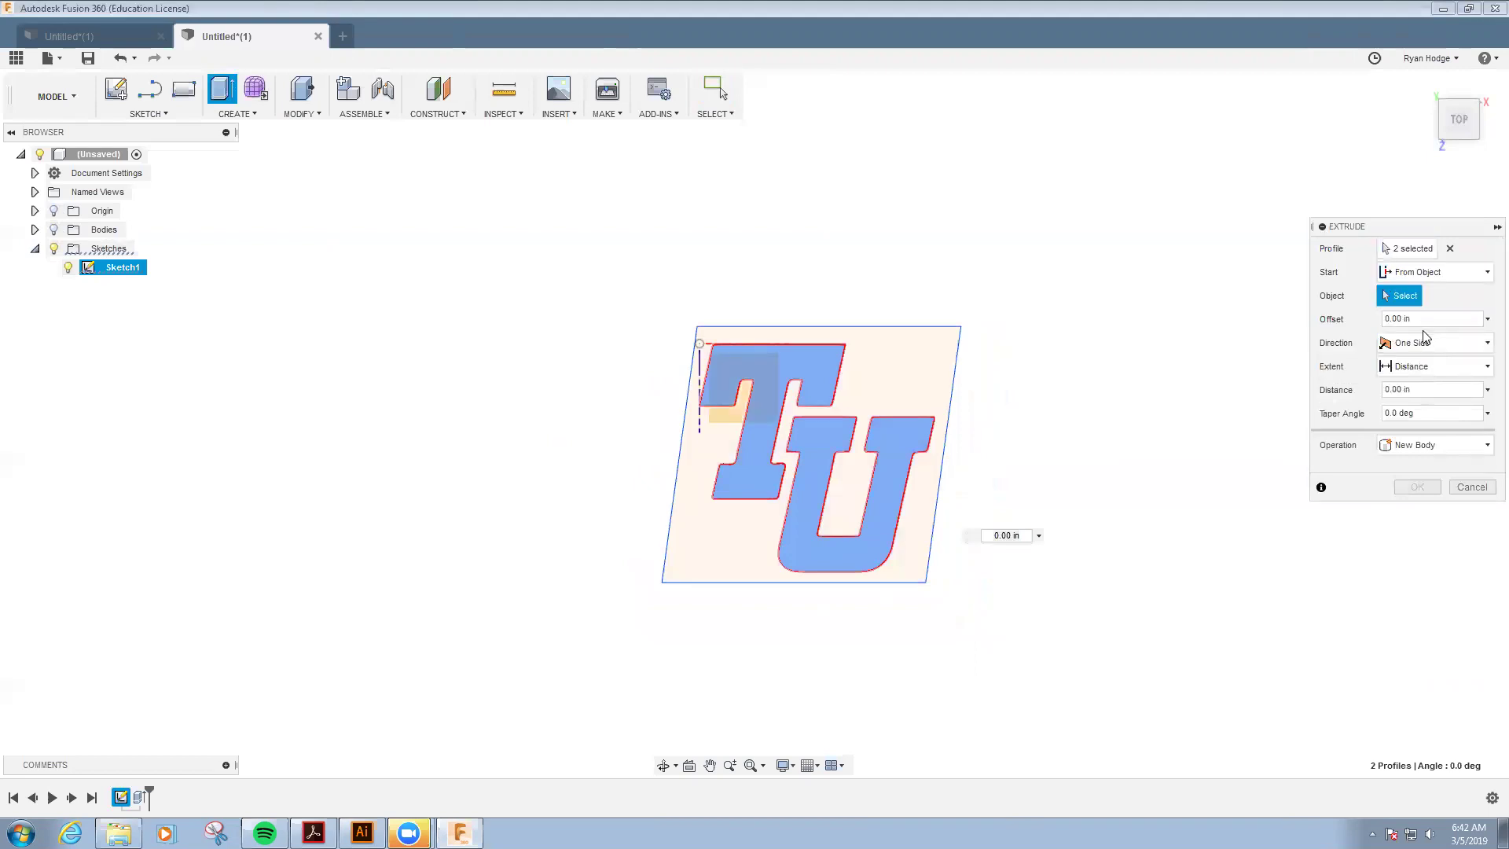
{"action": "left_click", "coordinate": [53, 229]}
{"action": "middle_click_drag", "start_coordinate": [743, 518], "coordinate": [697, 327], "text": "shift"}
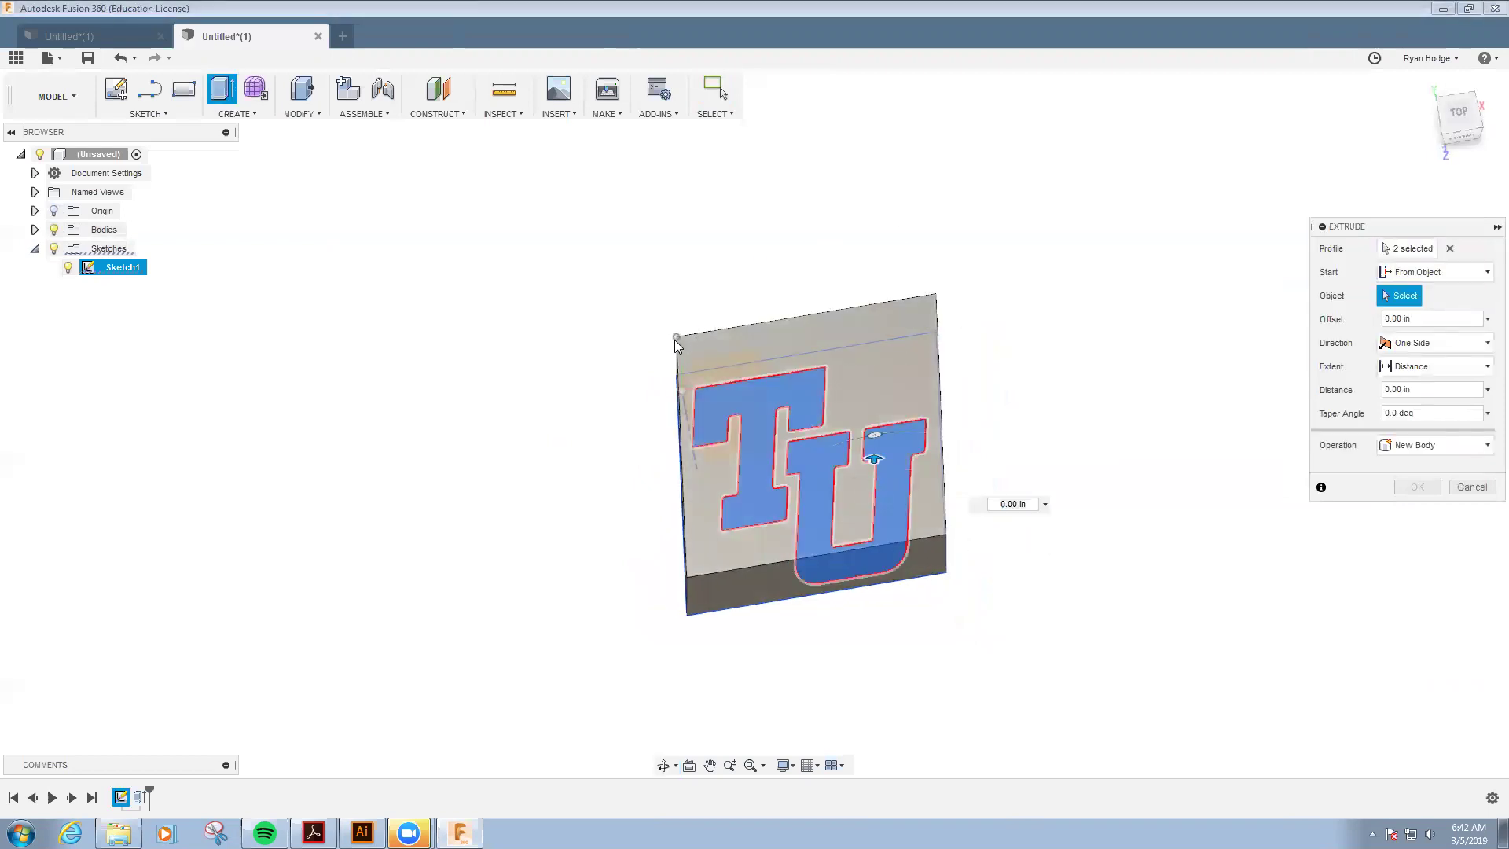
{"action": "left_click", "coordinate": [851, 557]}
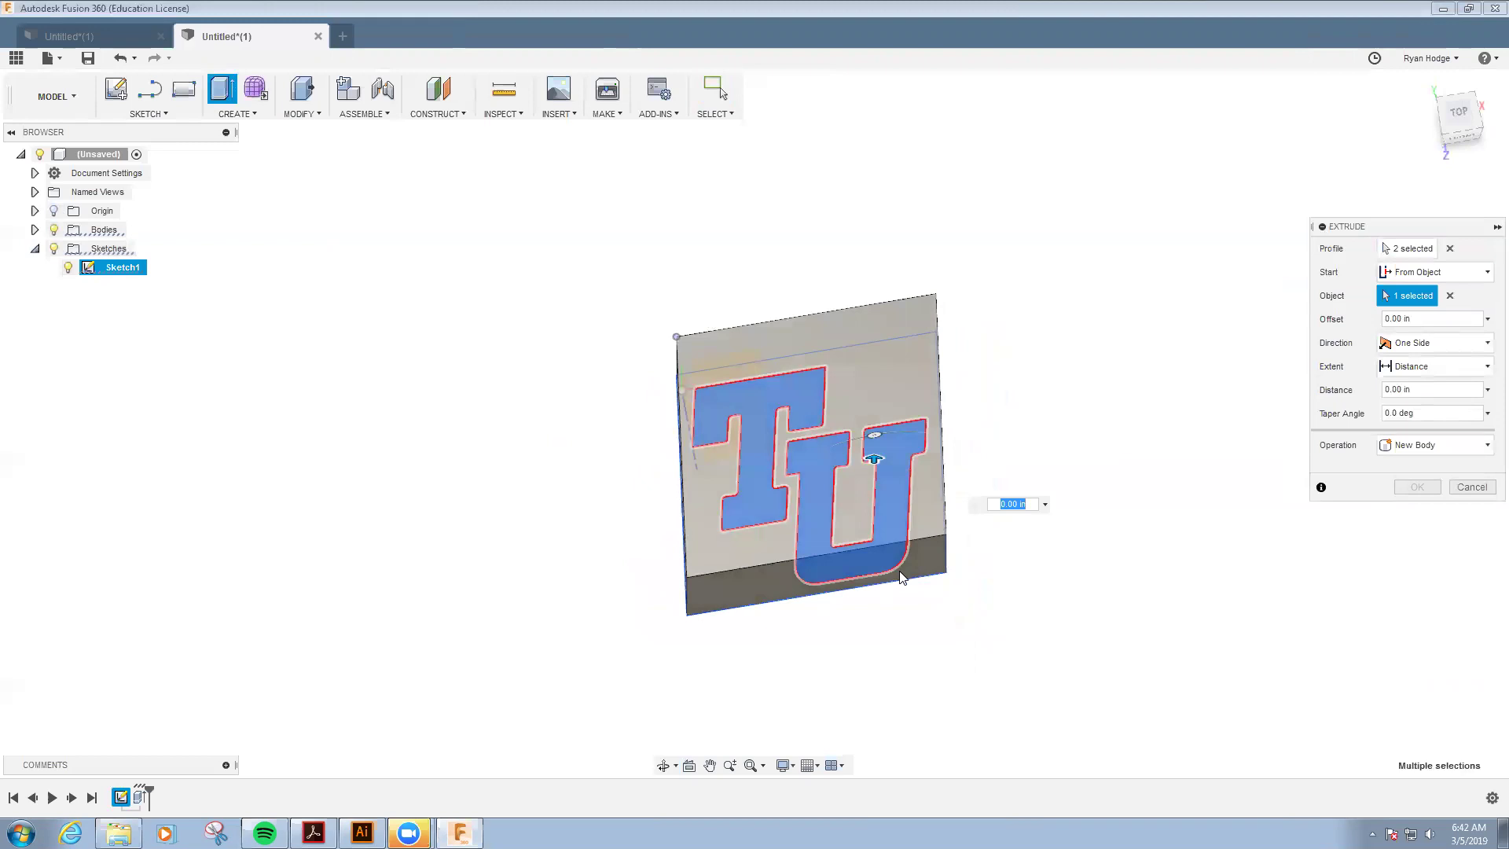
{"action": "type", "text": ".1"}
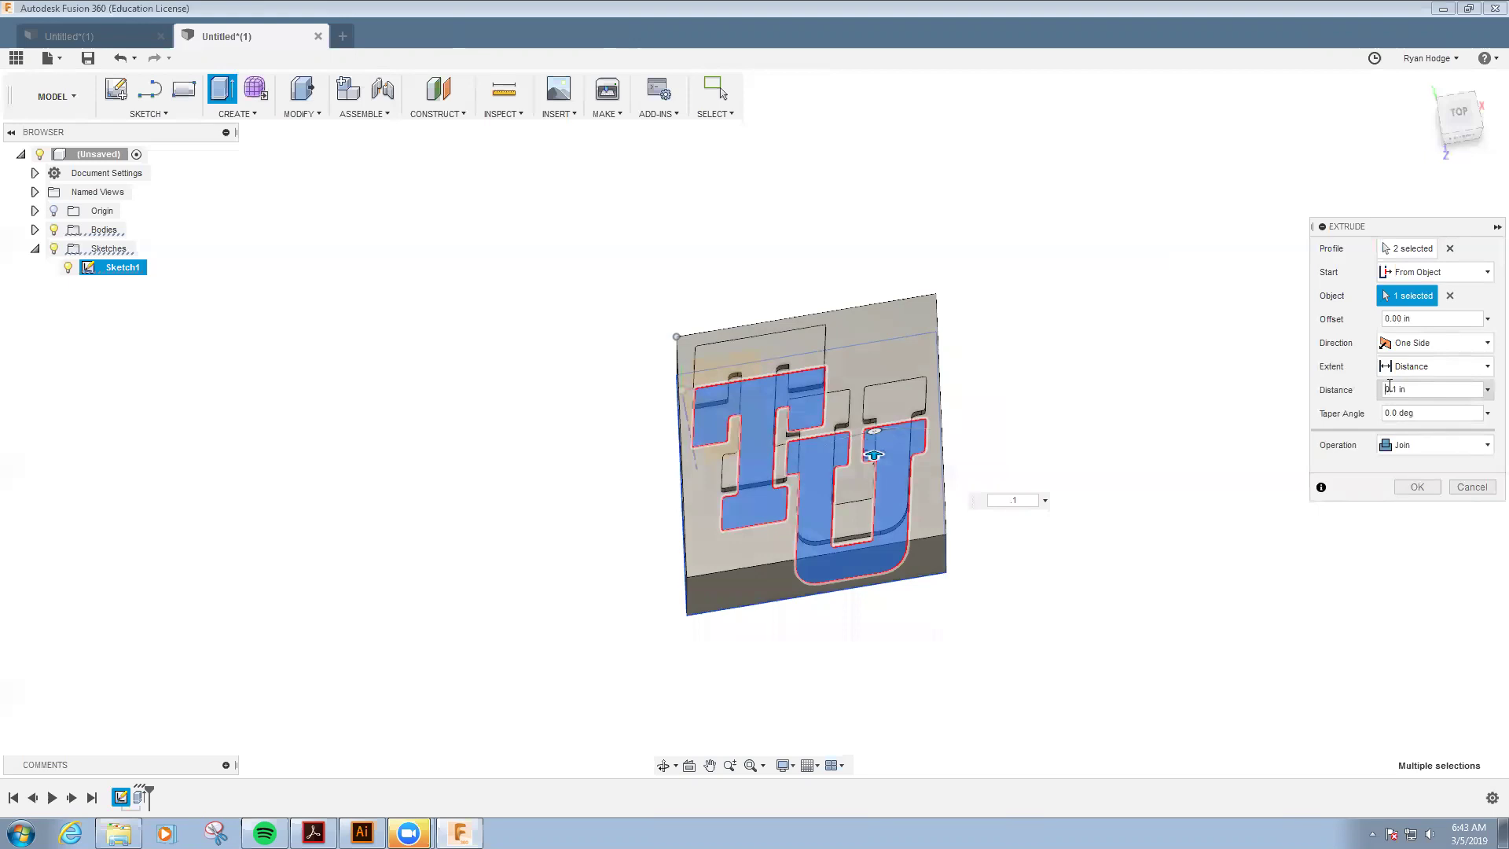
{"action": "left_click", "coordinate": [1389, 386]}
{"action": "type", "text": "-0"}
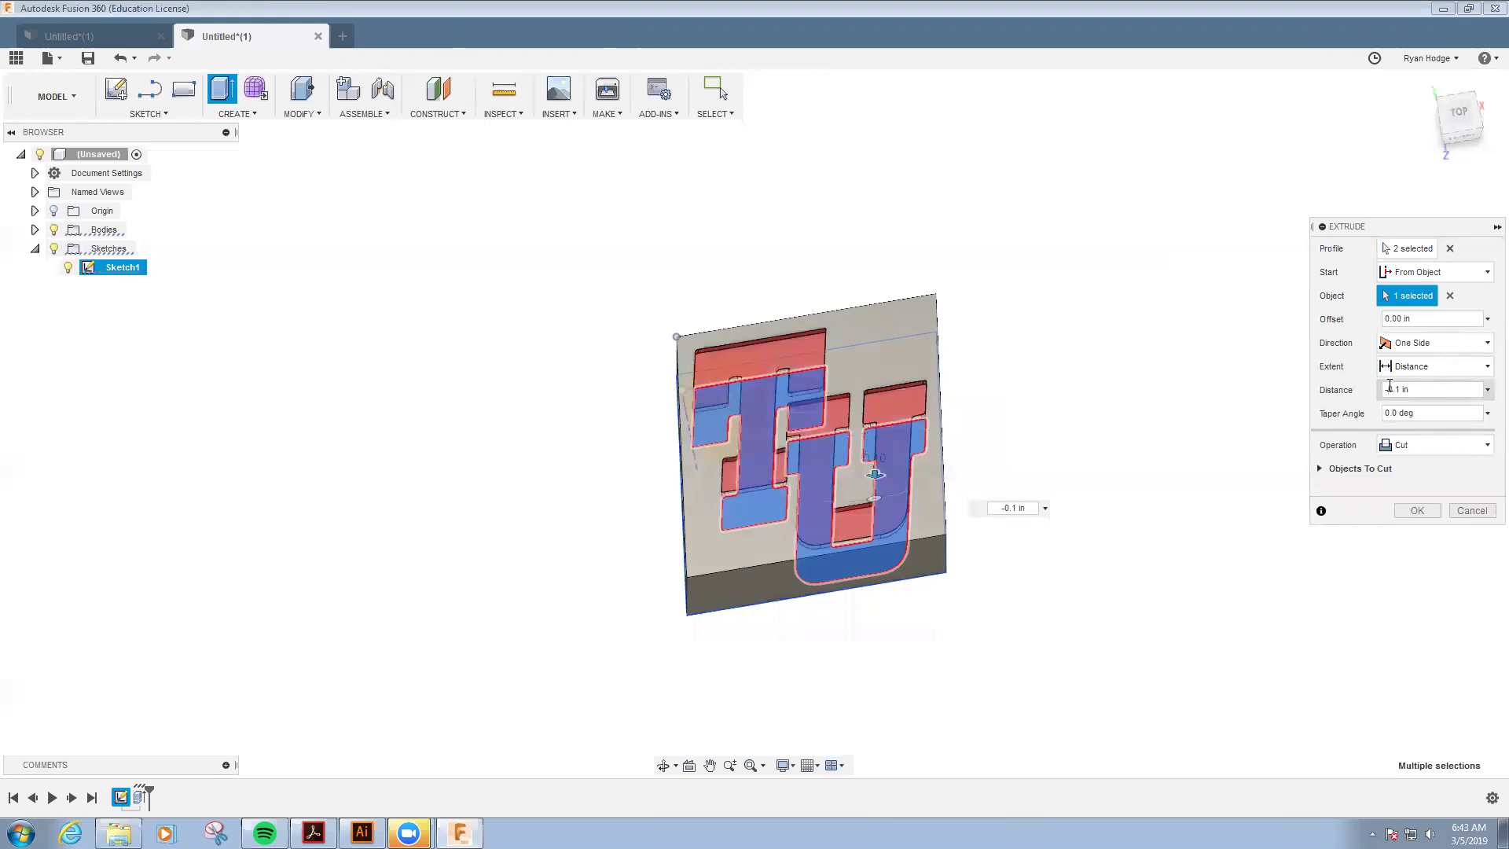
{"action": "left_click", "coordinate": [1417, 510]}
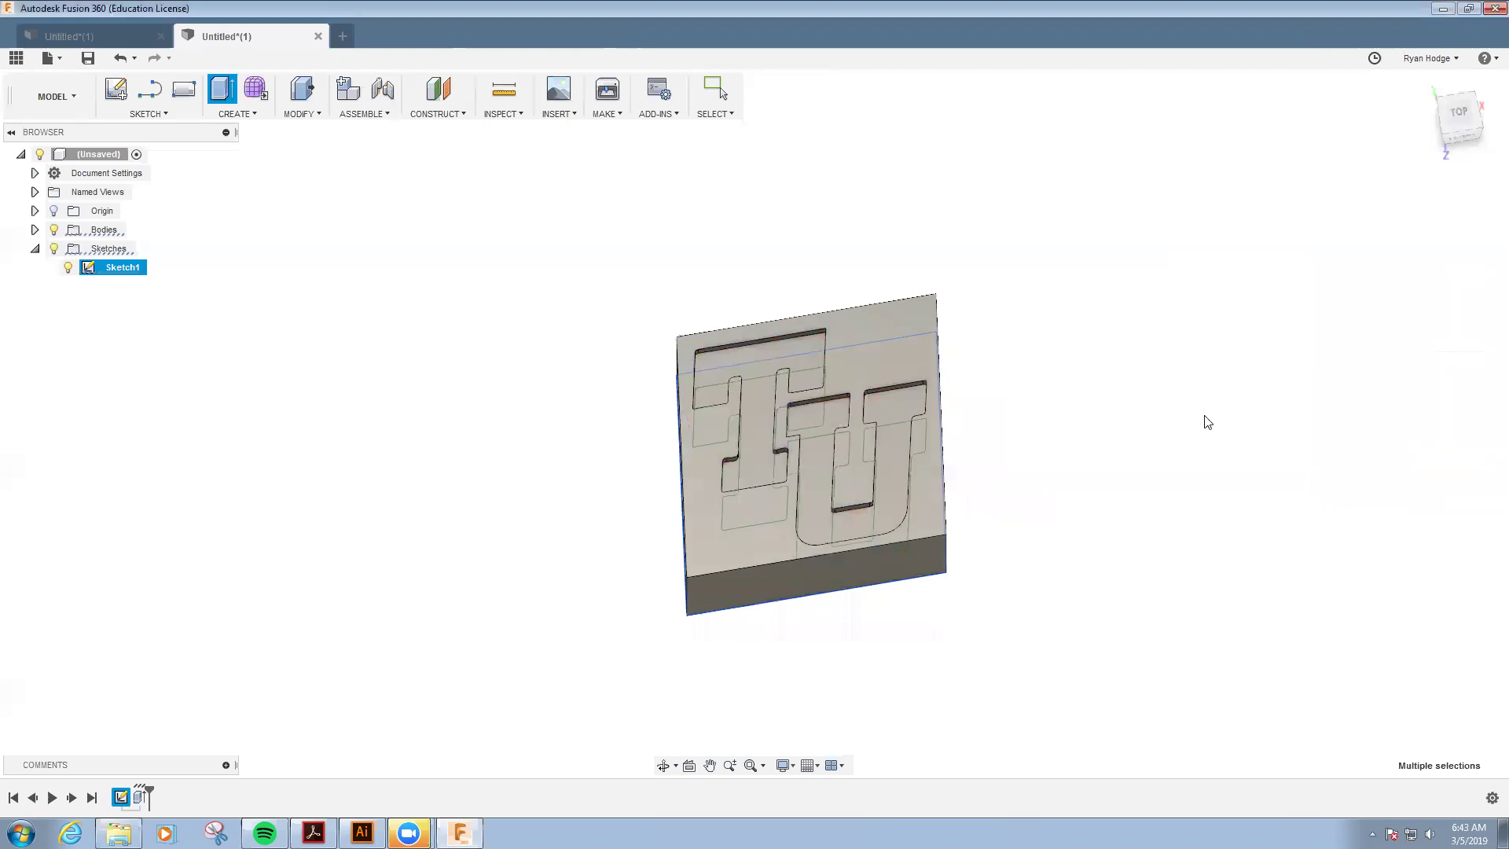
{"action": "left_click", "coordinate": [68, 268]}
- Fillet the four vertical corner edges with a 0.1 in radius, then view the model from the top
{"action": "middle_click_drag", "start_coordinate": [702, 493], "coordinate": [809, 410], "text": "shift"}
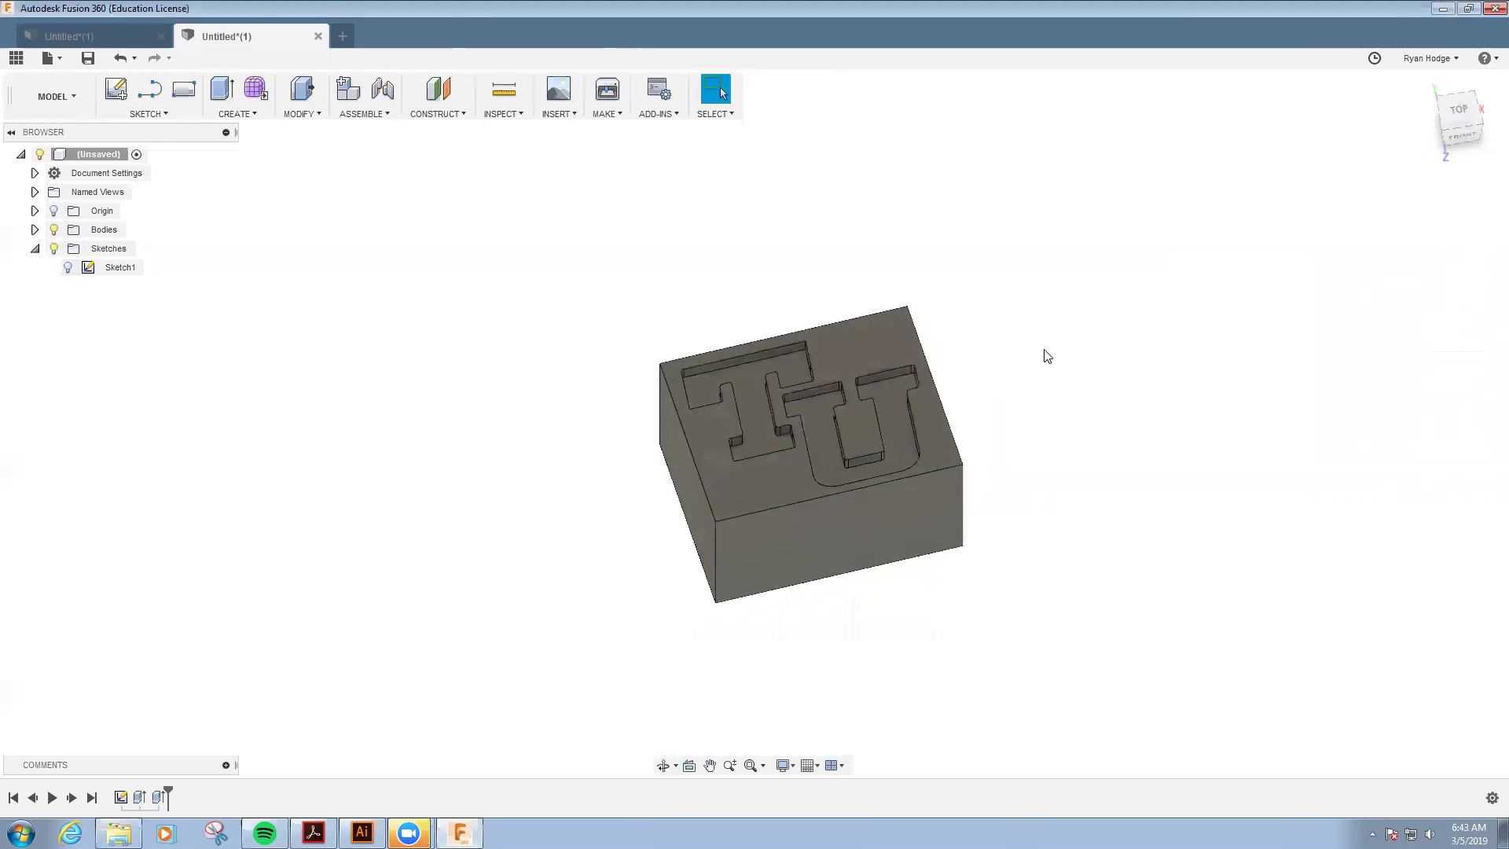
{"action": "key", "text": "f"}
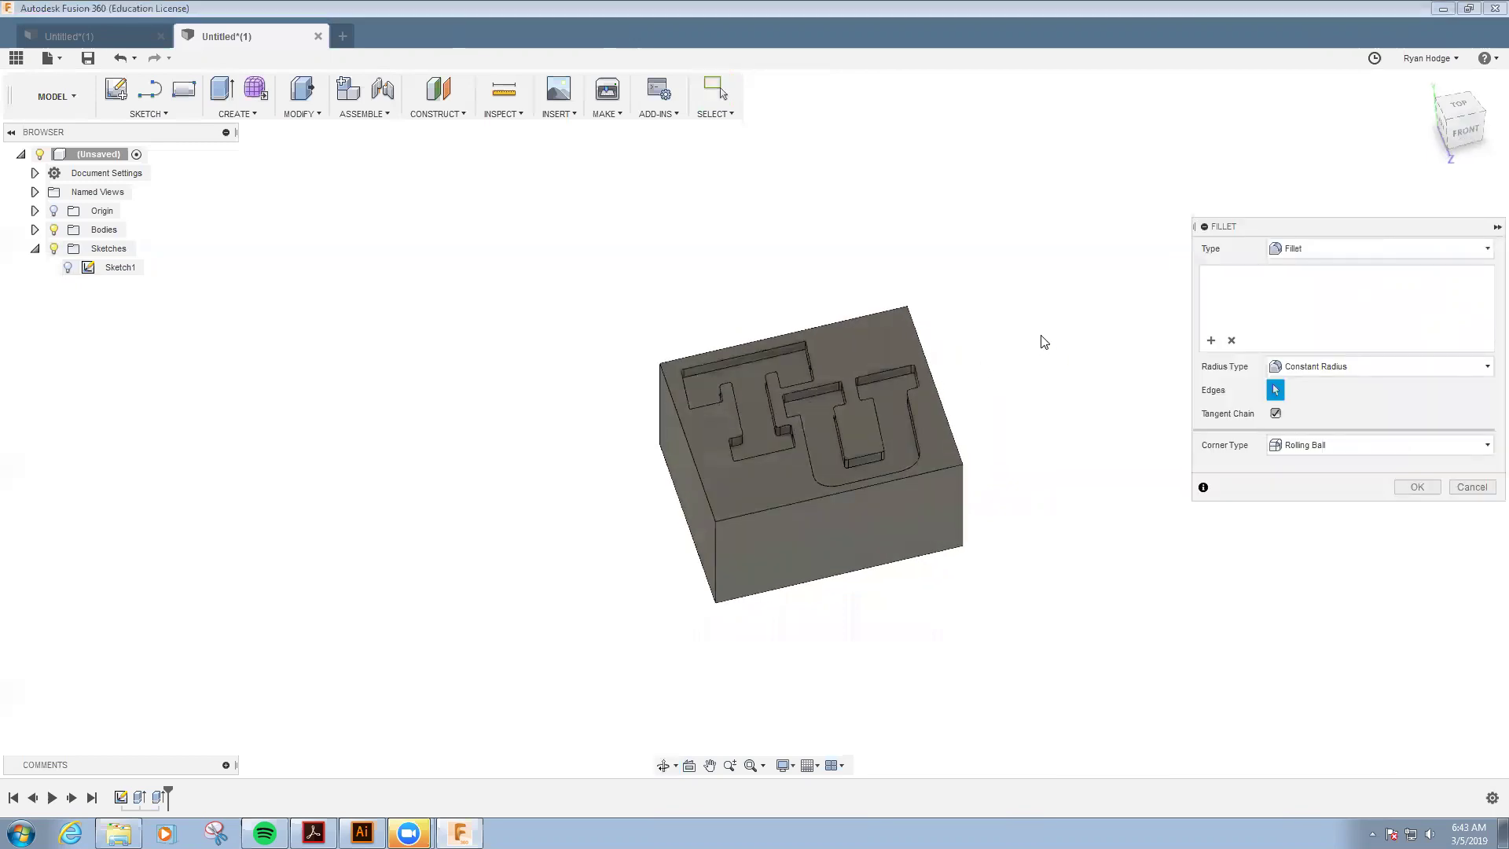
{"action": "left_click", "coordinate": [718, 539]}
{"action": "left_click", "coordinate": [965, 499]}
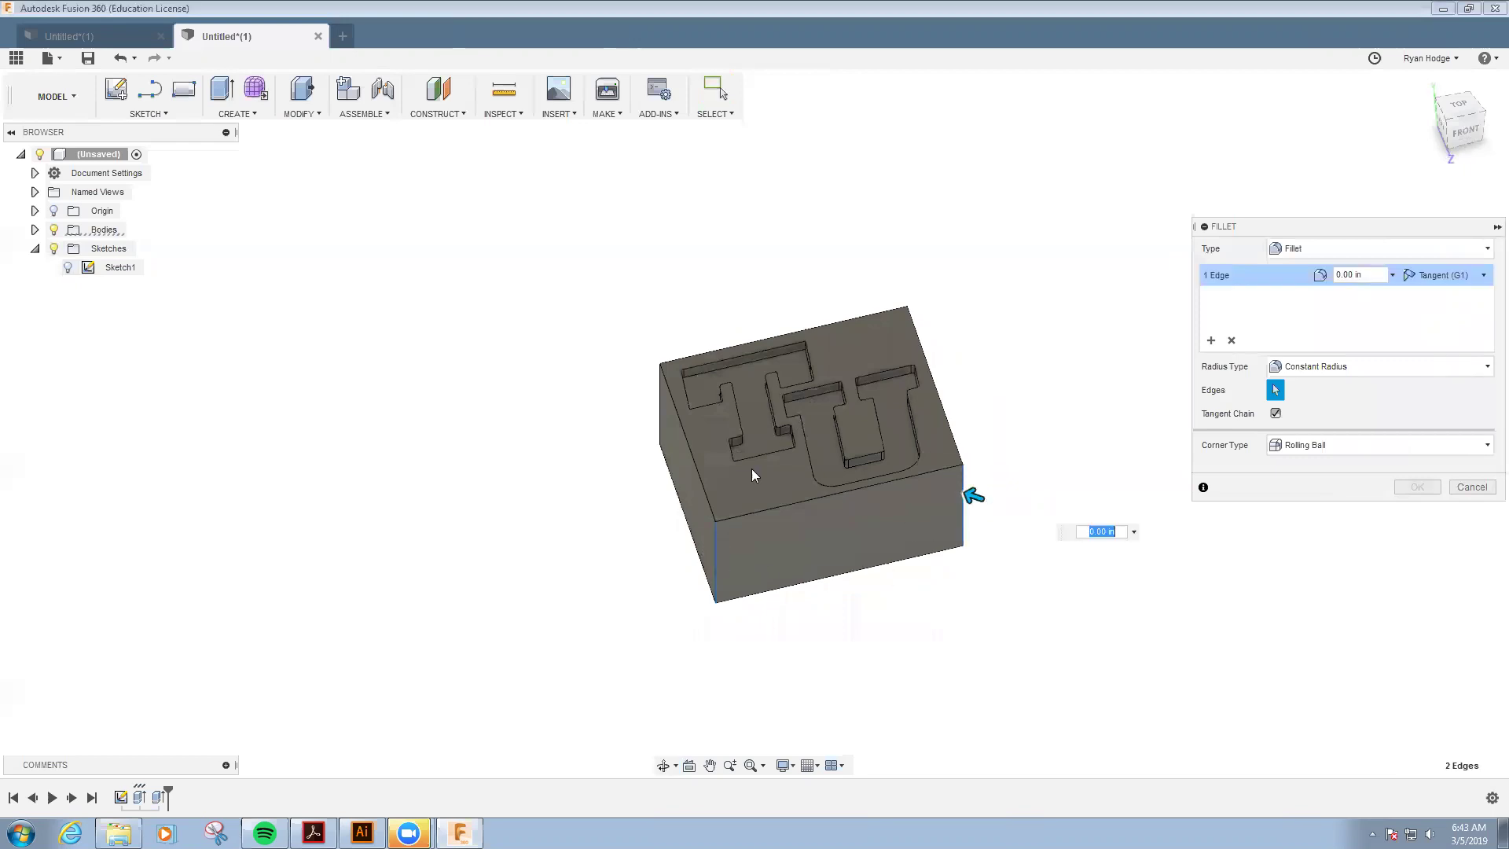
{"action": "middle_click_drag", "start_coordinate": [751, 468], "coordinate": [712, 480], "text": "shift"}
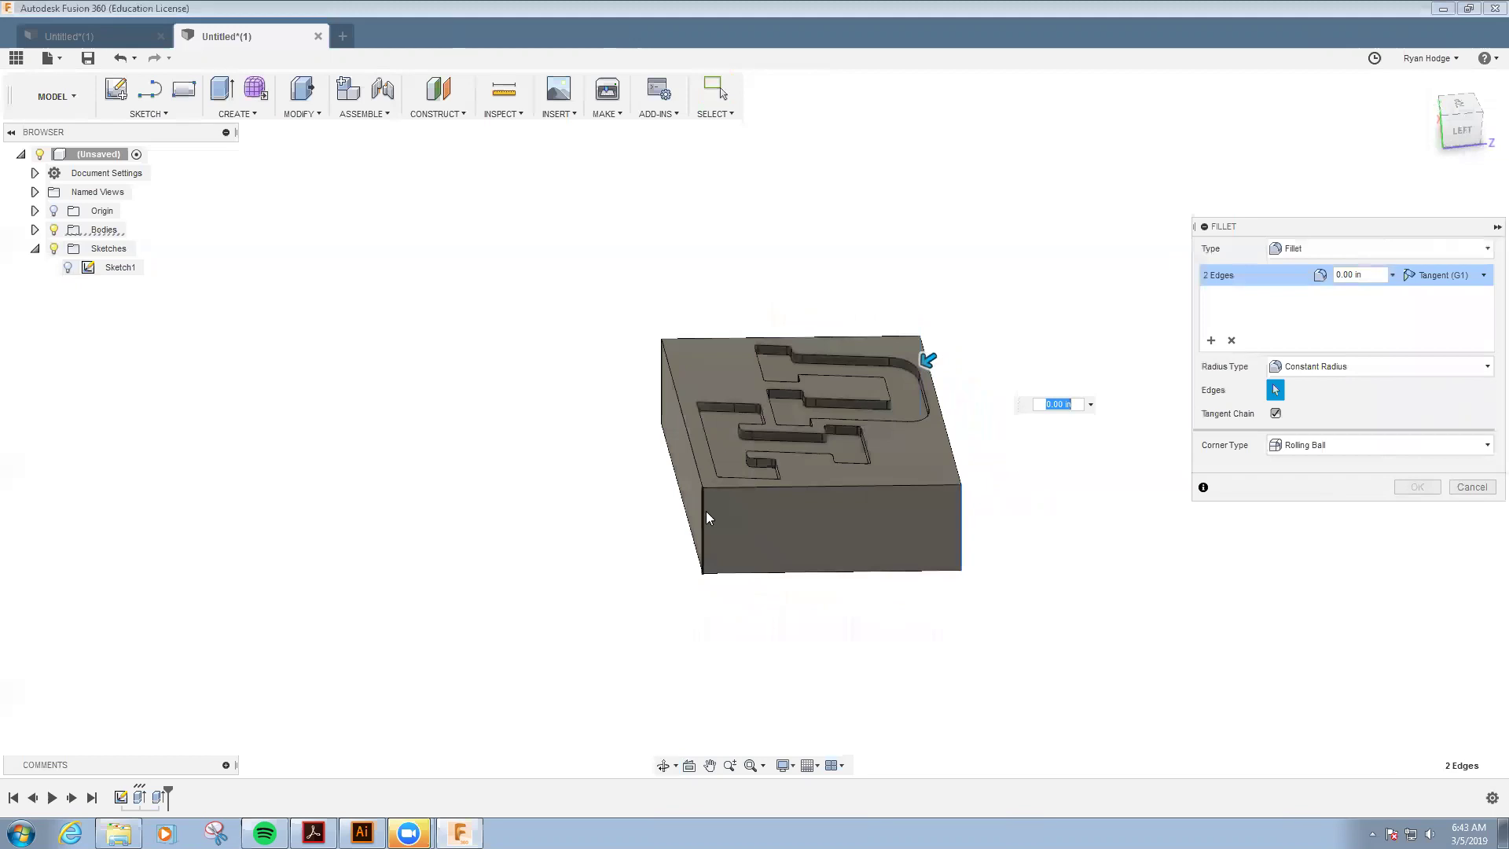
{"action": "left_click", "coordinate": [659, 372]}
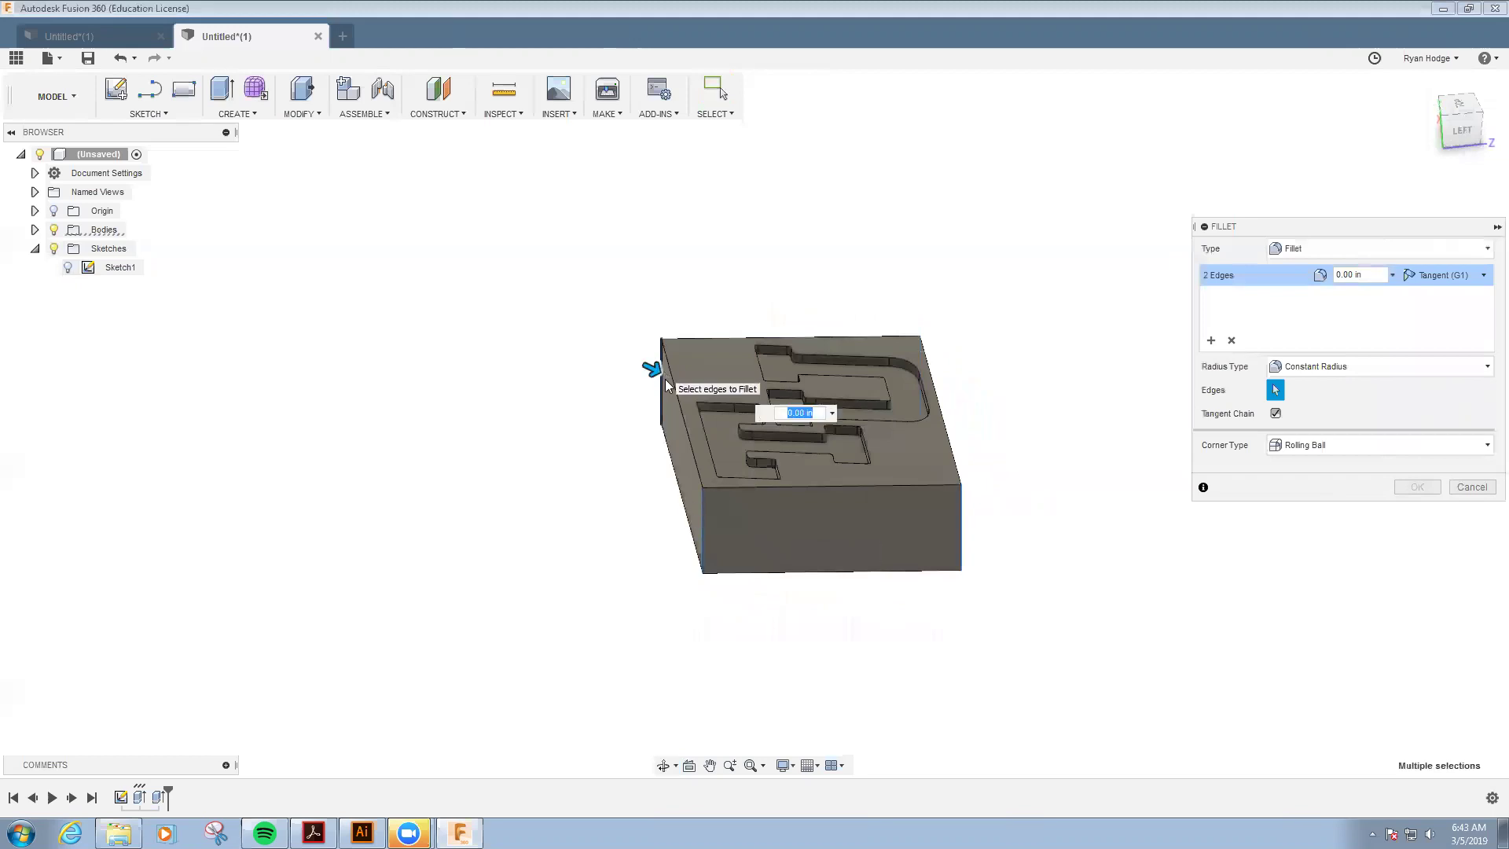
{"action": "type", "text": ".1"}
{"action": "middle_click_drag", "start_coordinate": [887, 504], "coordinate": [806, 511], "text": "shift"}
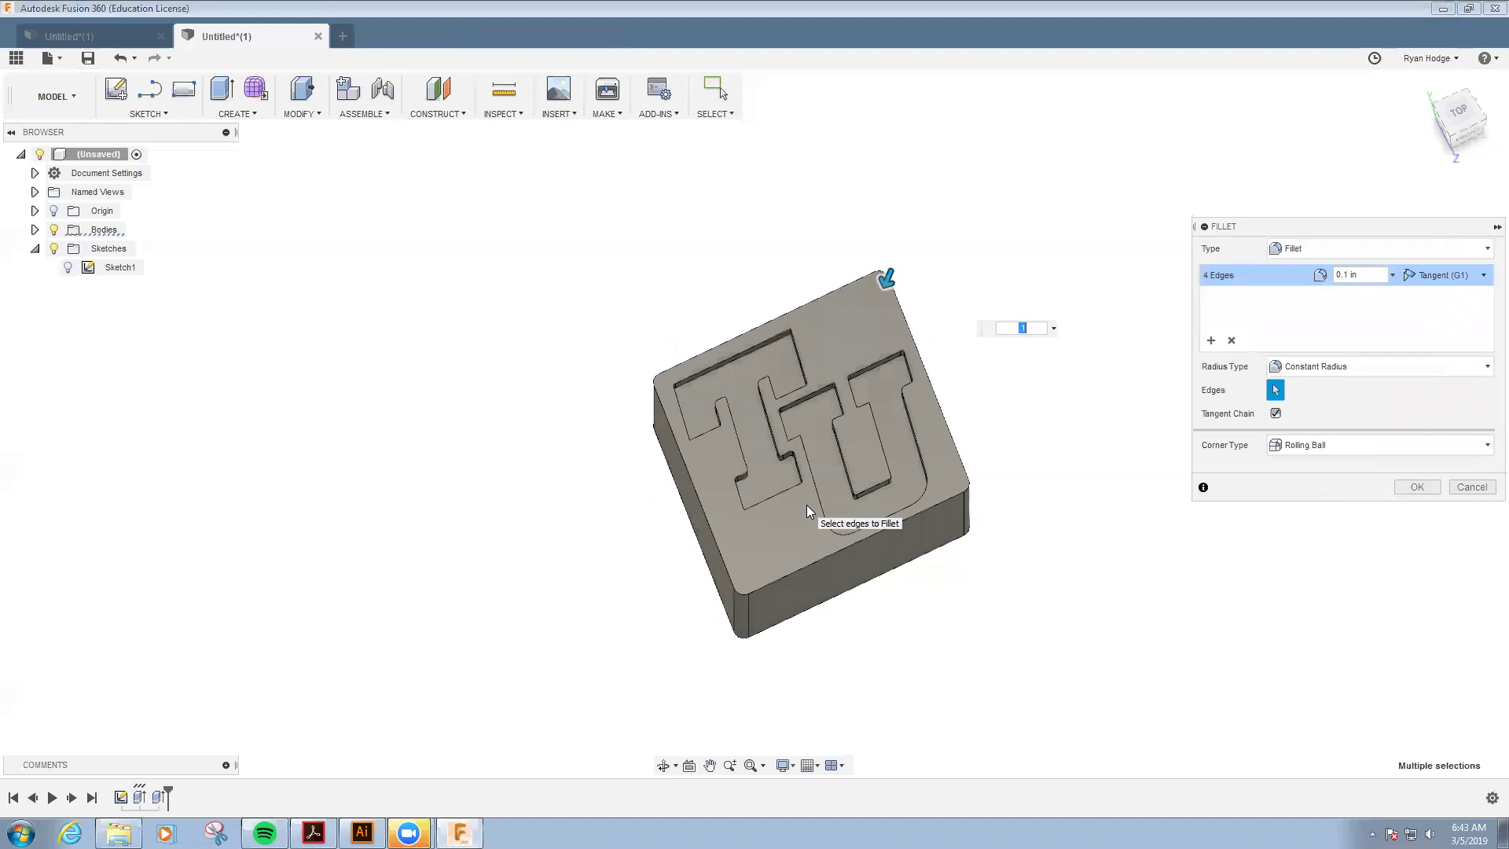
{"action": "left_click", "coordinate": [1418, 486]}
{"action": "left_click", "coordinate": [1456, 118]}
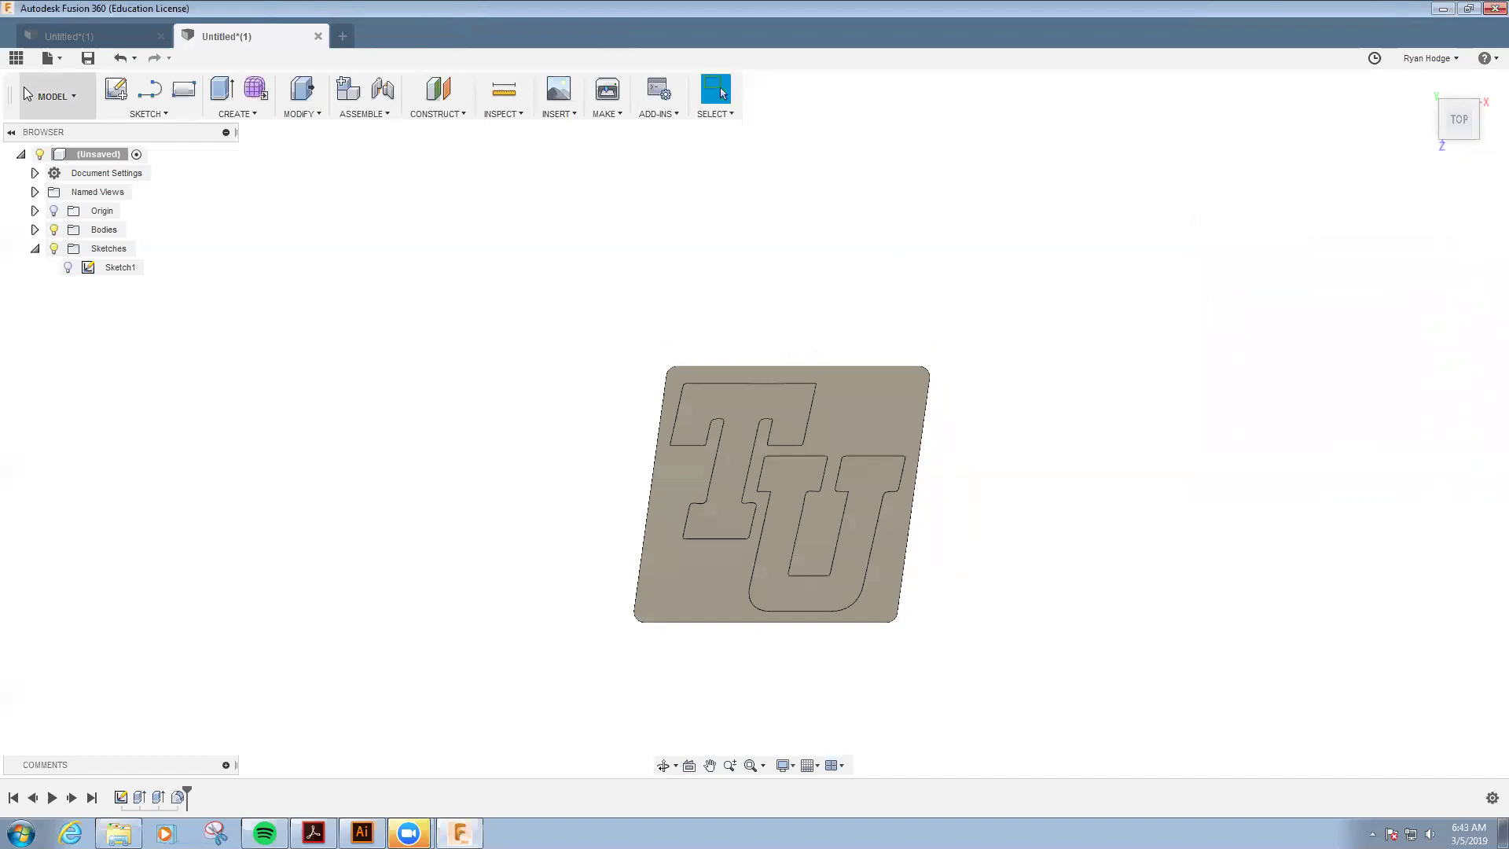
- In the Engr 2191 project, create a folder named after the student and open it
{"action": "left_click", "coordinate": [16, 59]}
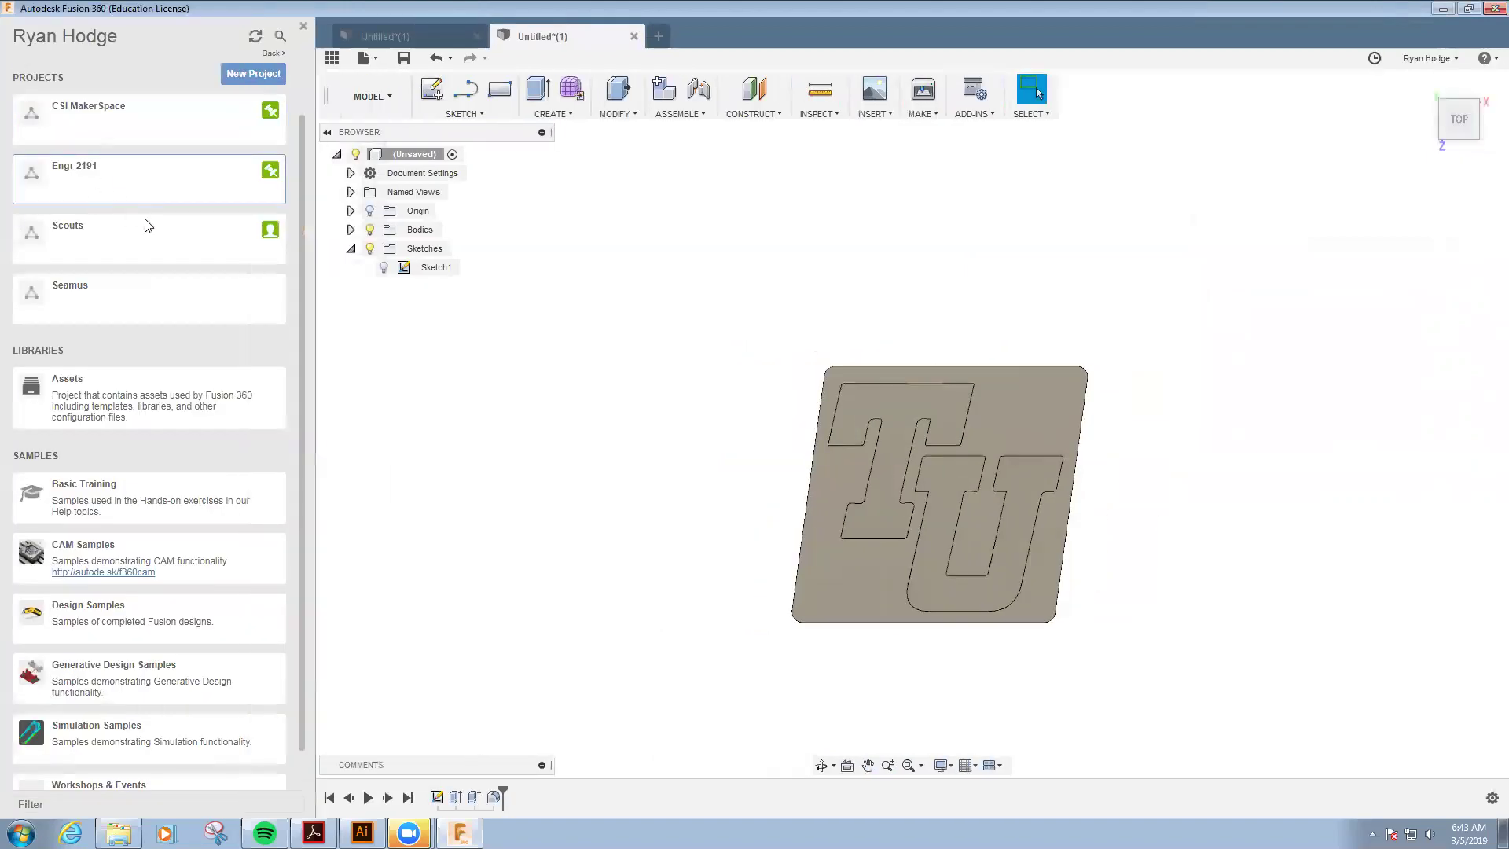
{"action": "left_click", "coordinate": [110, 183]}
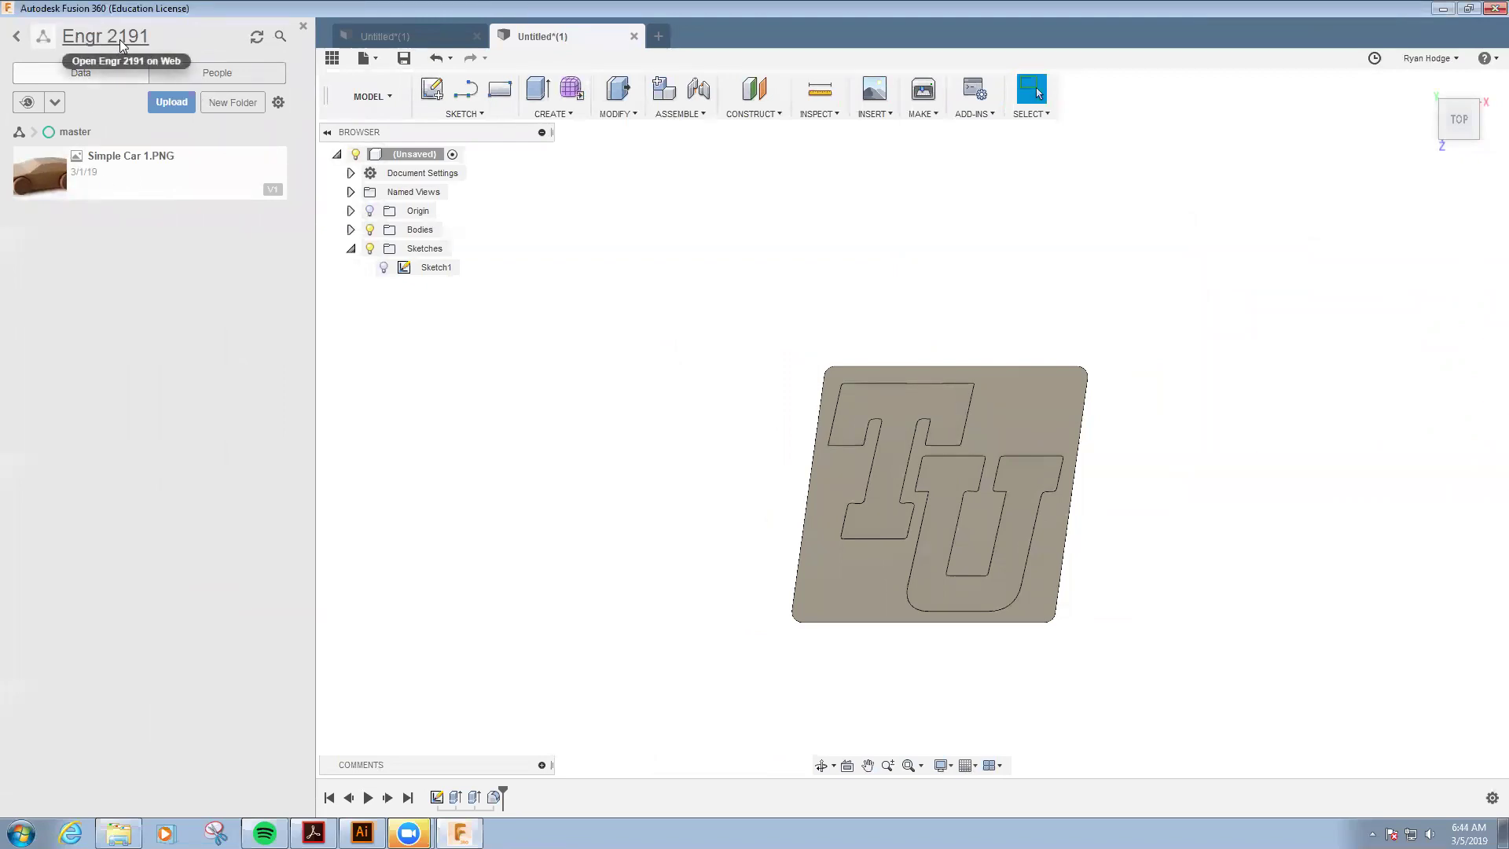
{"action": "left_click", "coordinate": [233, 102]}
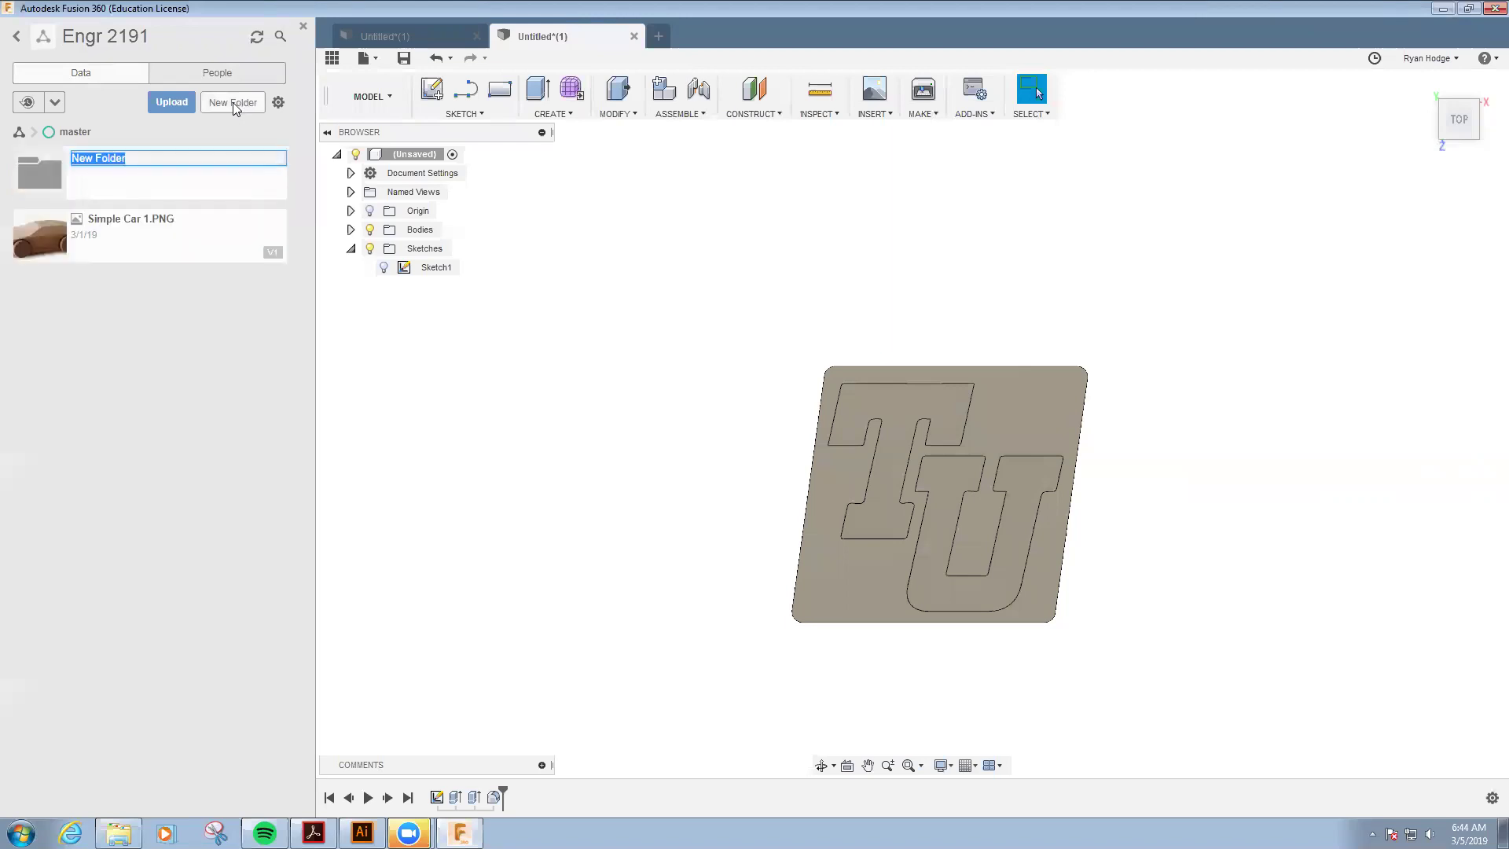
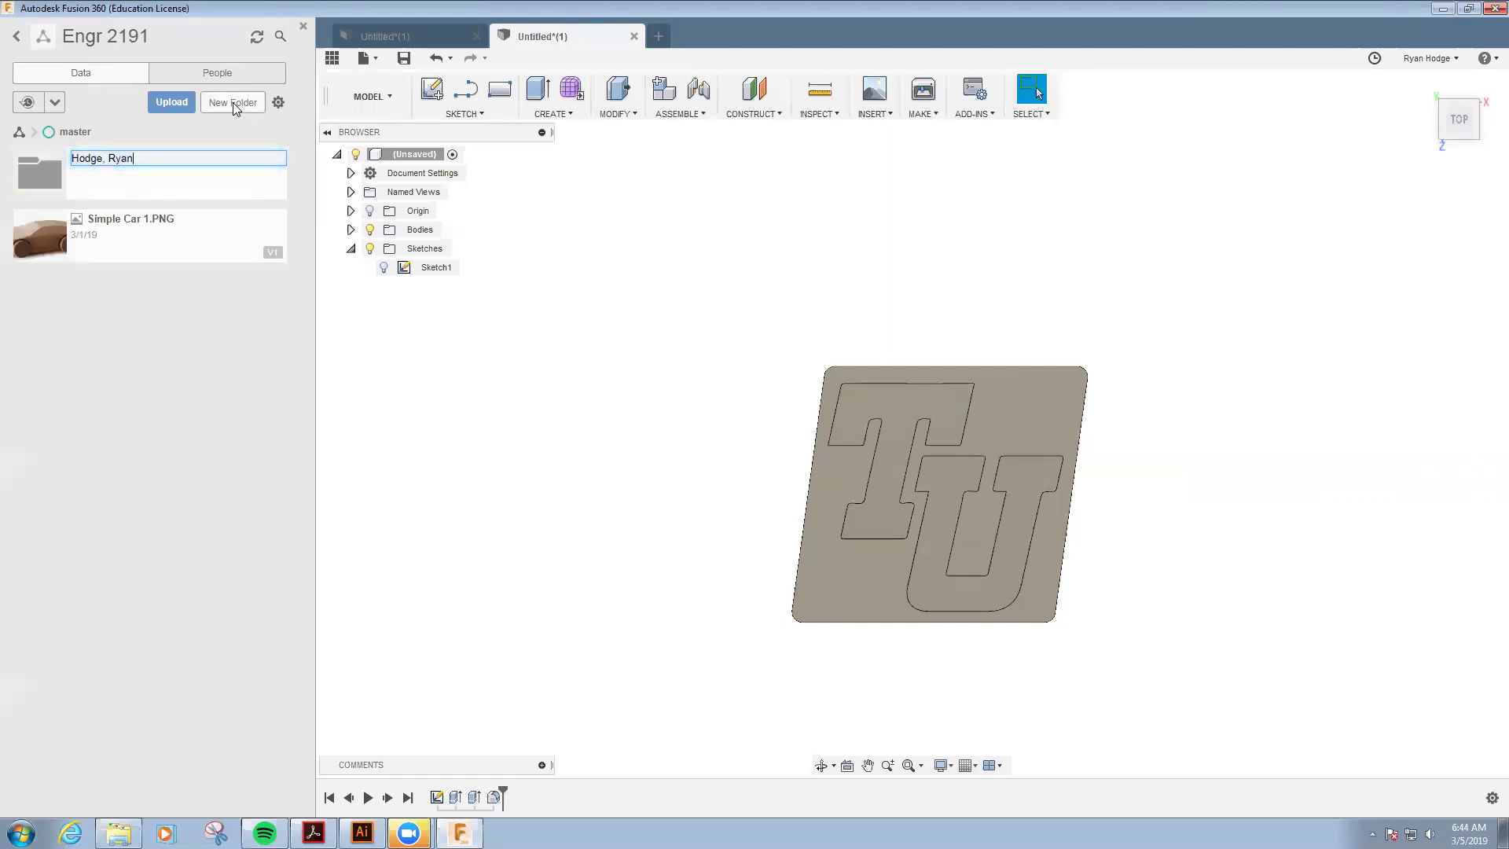
{"action": "key", "text": "Return"}
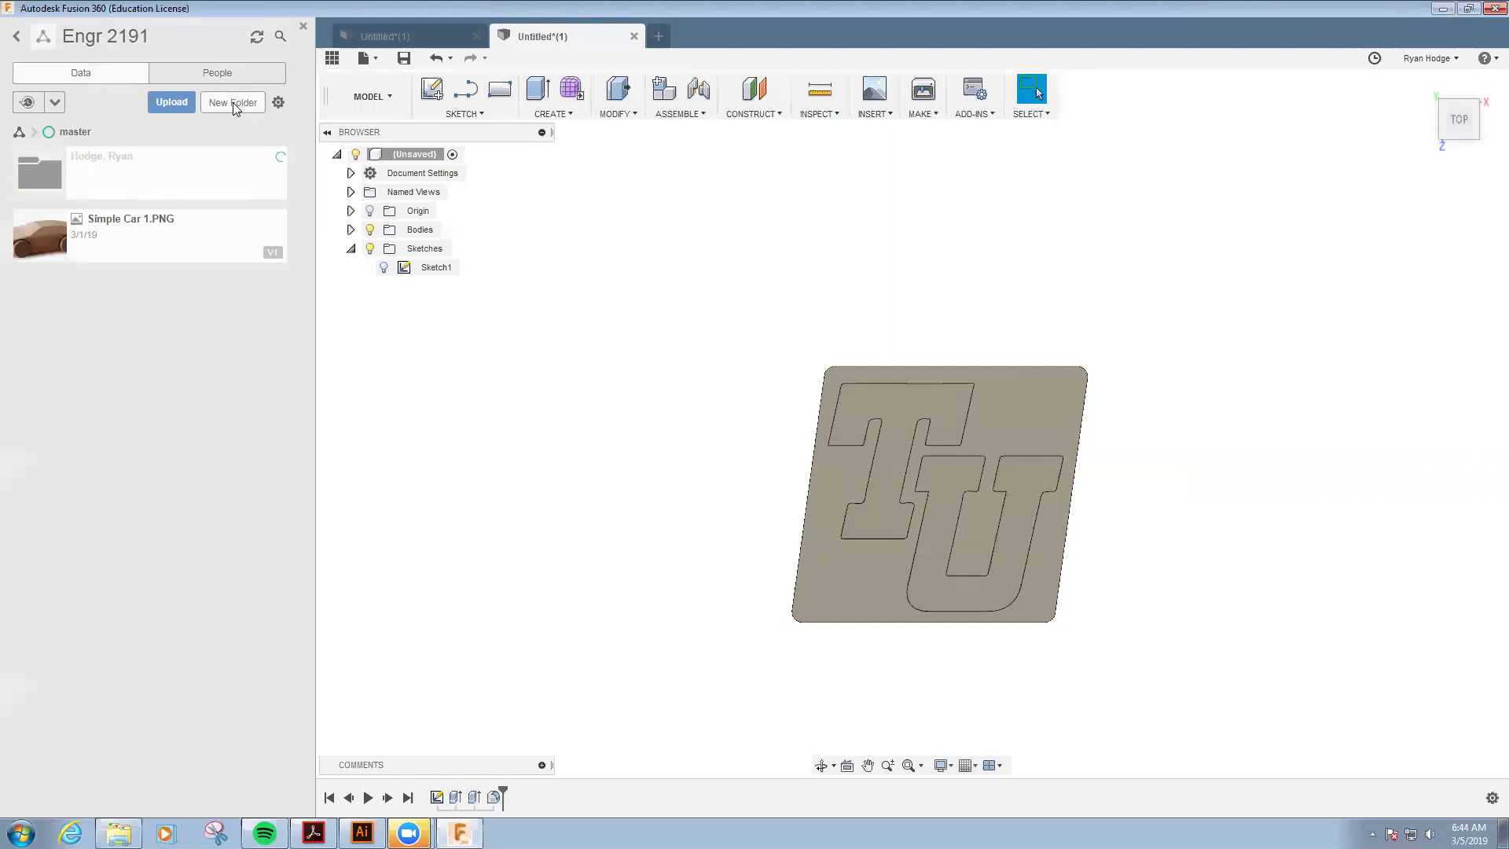
{"action": "left_click", "coordinate": [158, 175]}
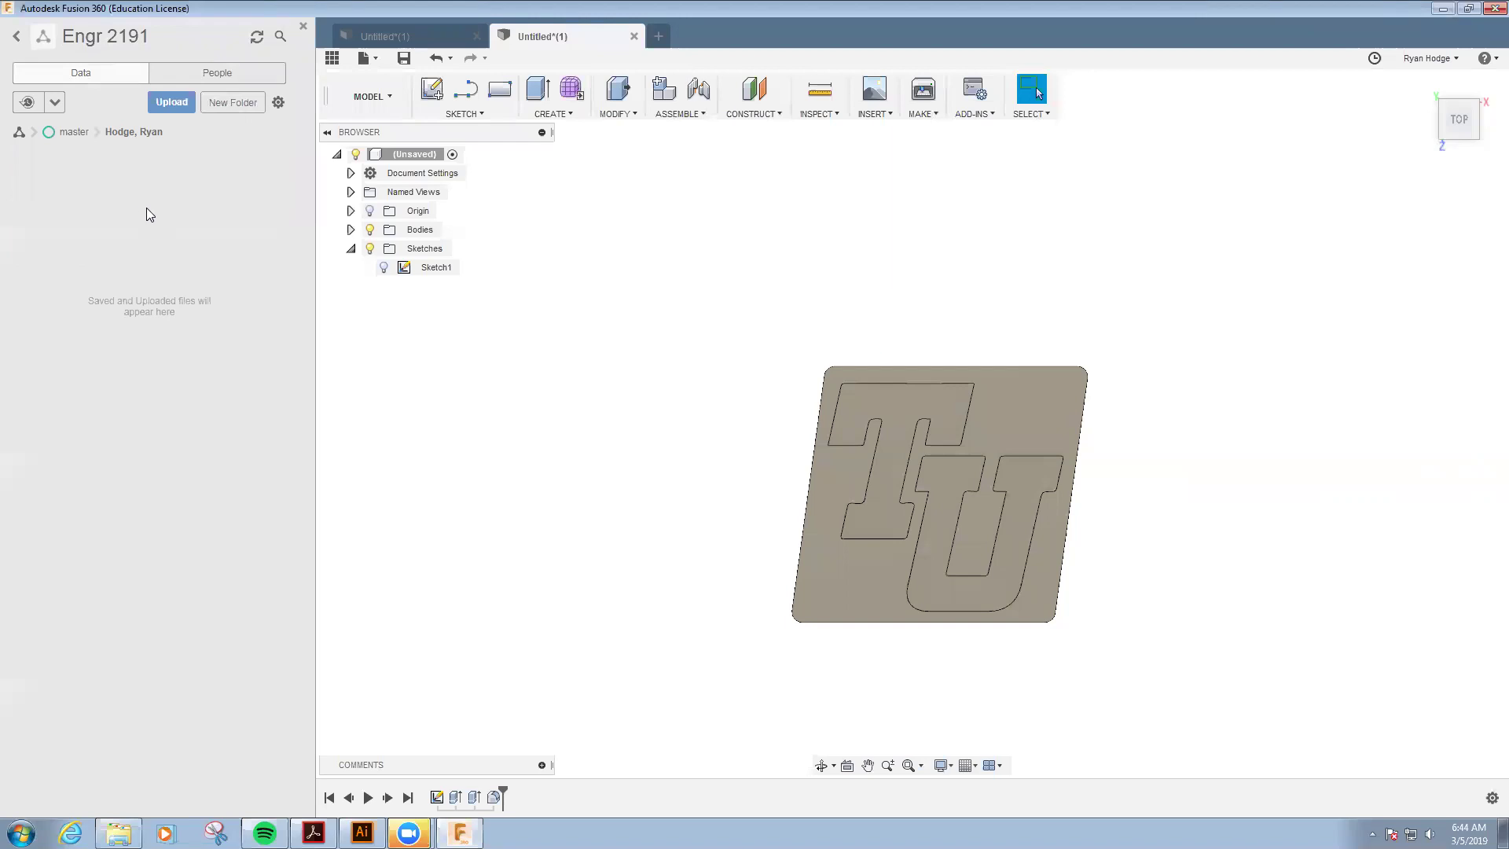
- Save the design as 'TU Sample' in the new folder
{"action": "left_click", "coordinate": [405, 59]}
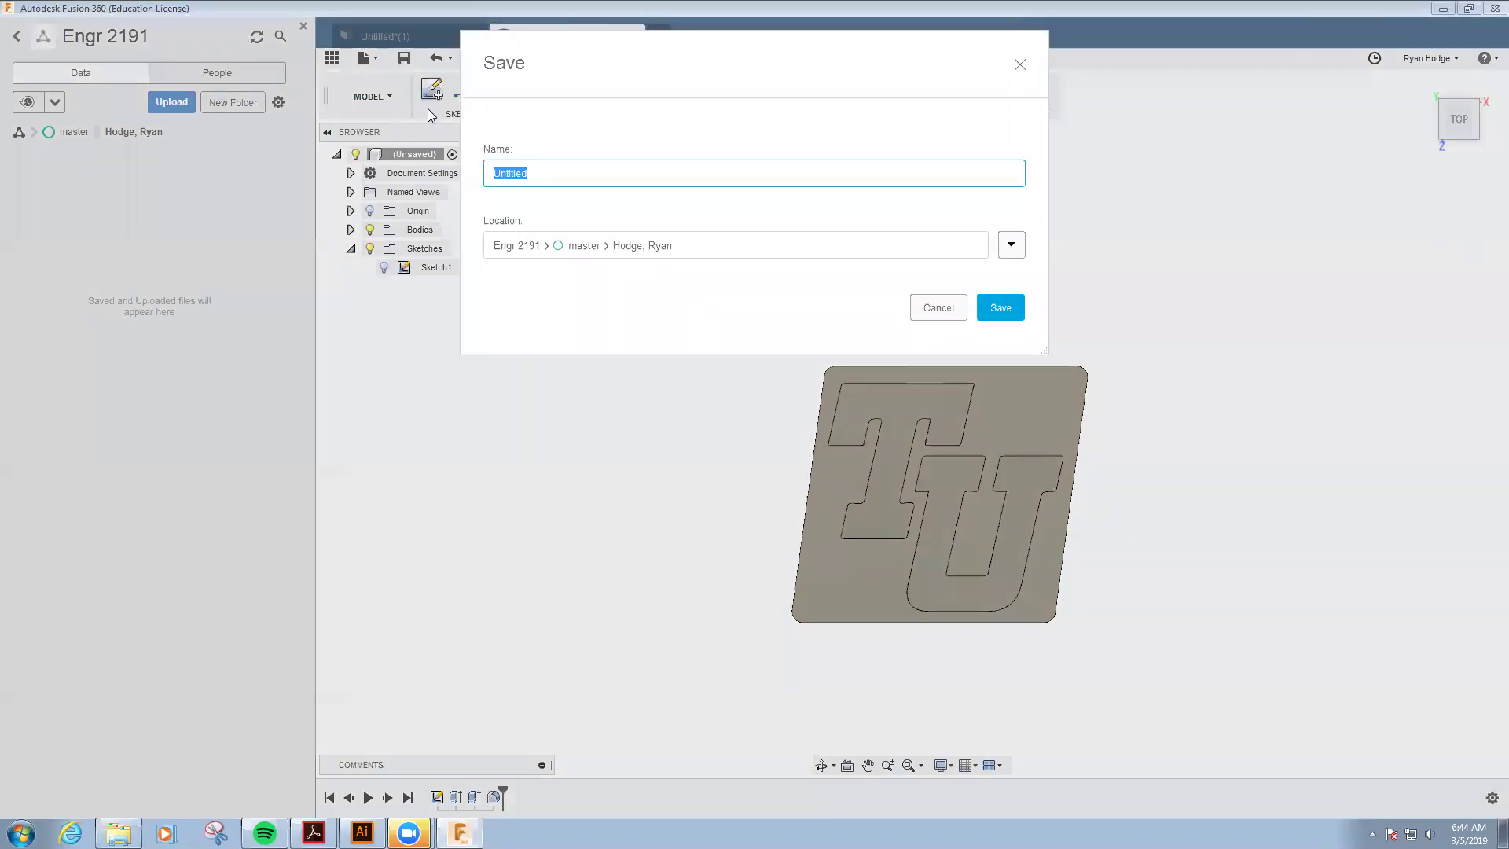
{"action": "type", "text": "TU Sample"}
{"action": "left_click", "coordinate": [1008, 306]}
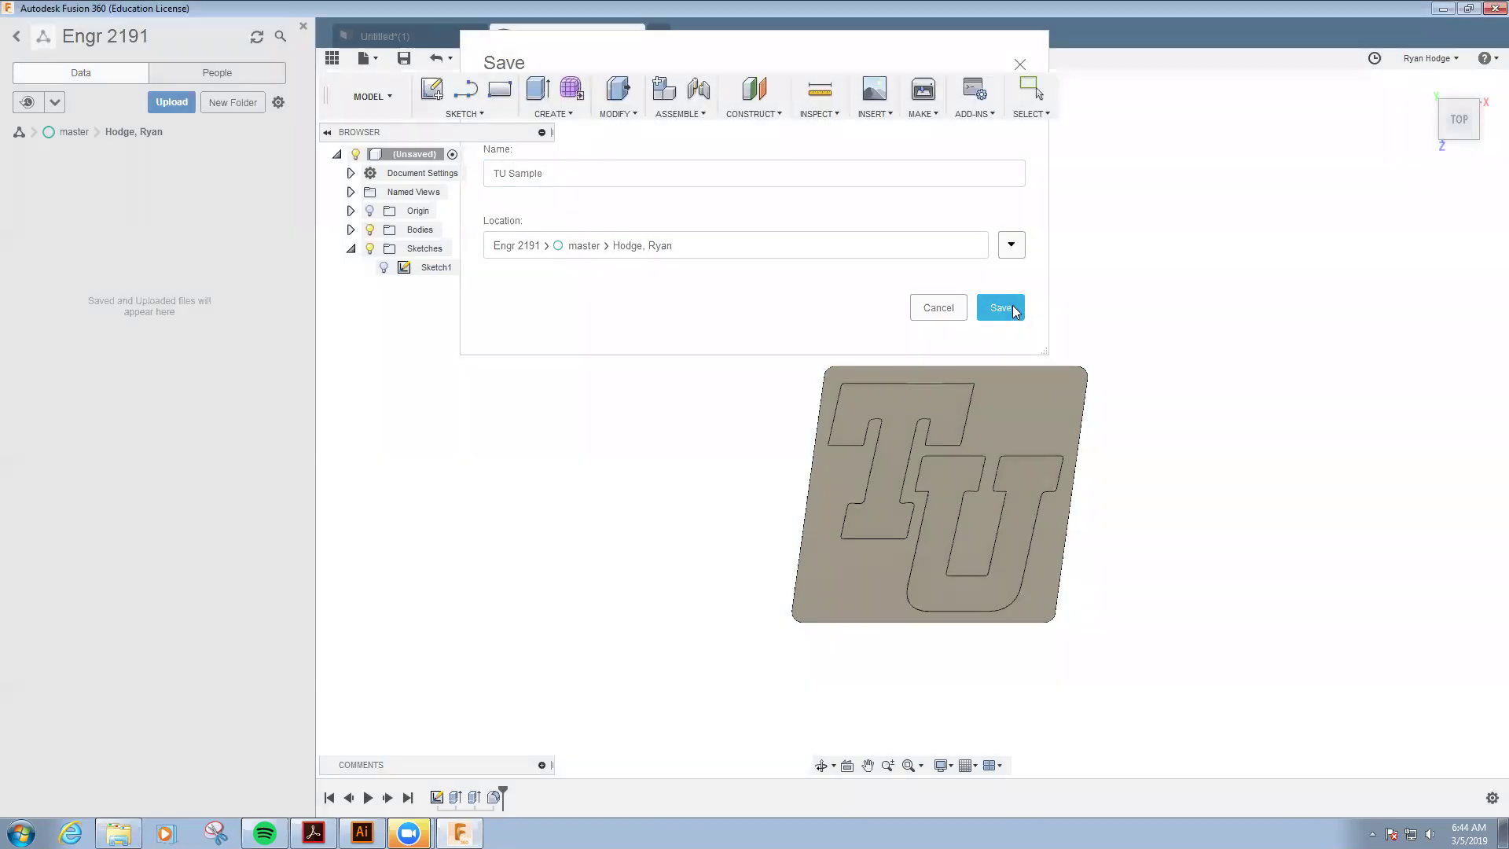